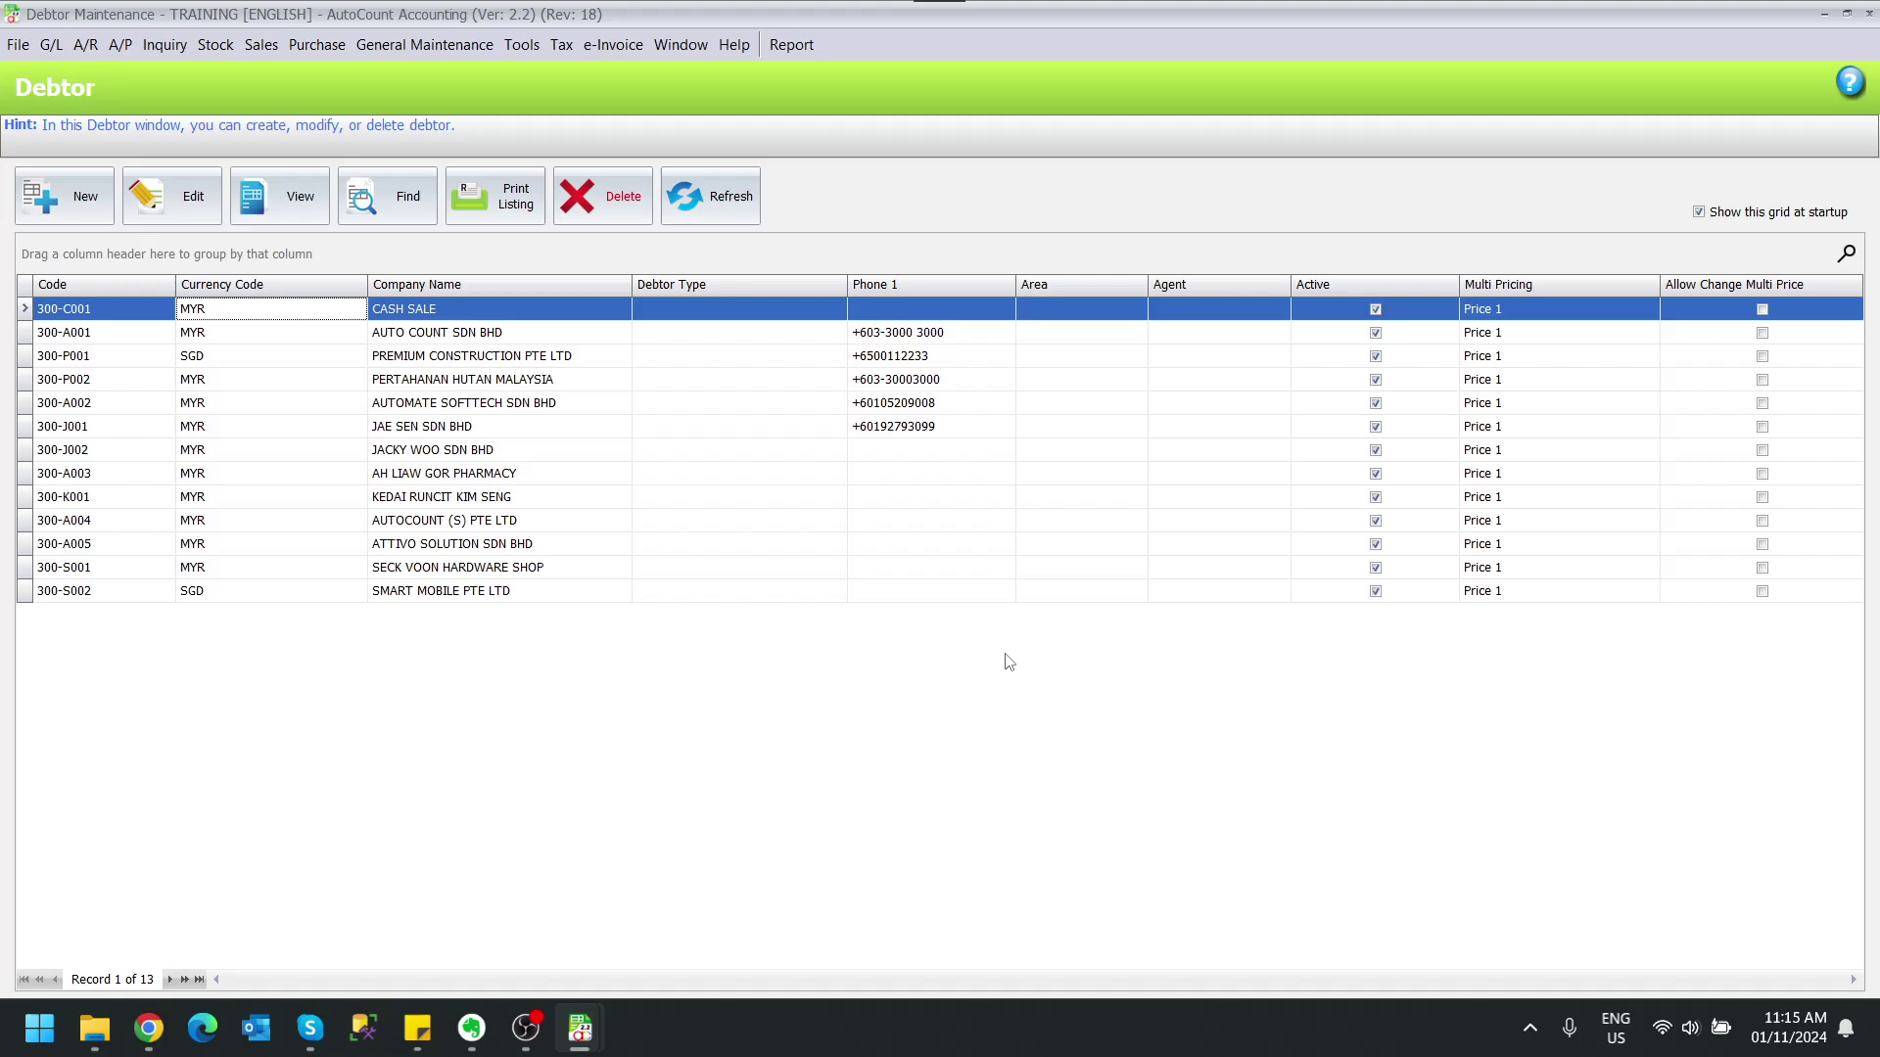
Mark the CASH SALE debtor account as a Cash Sale Debtor and save the change
left_click(436, 312)
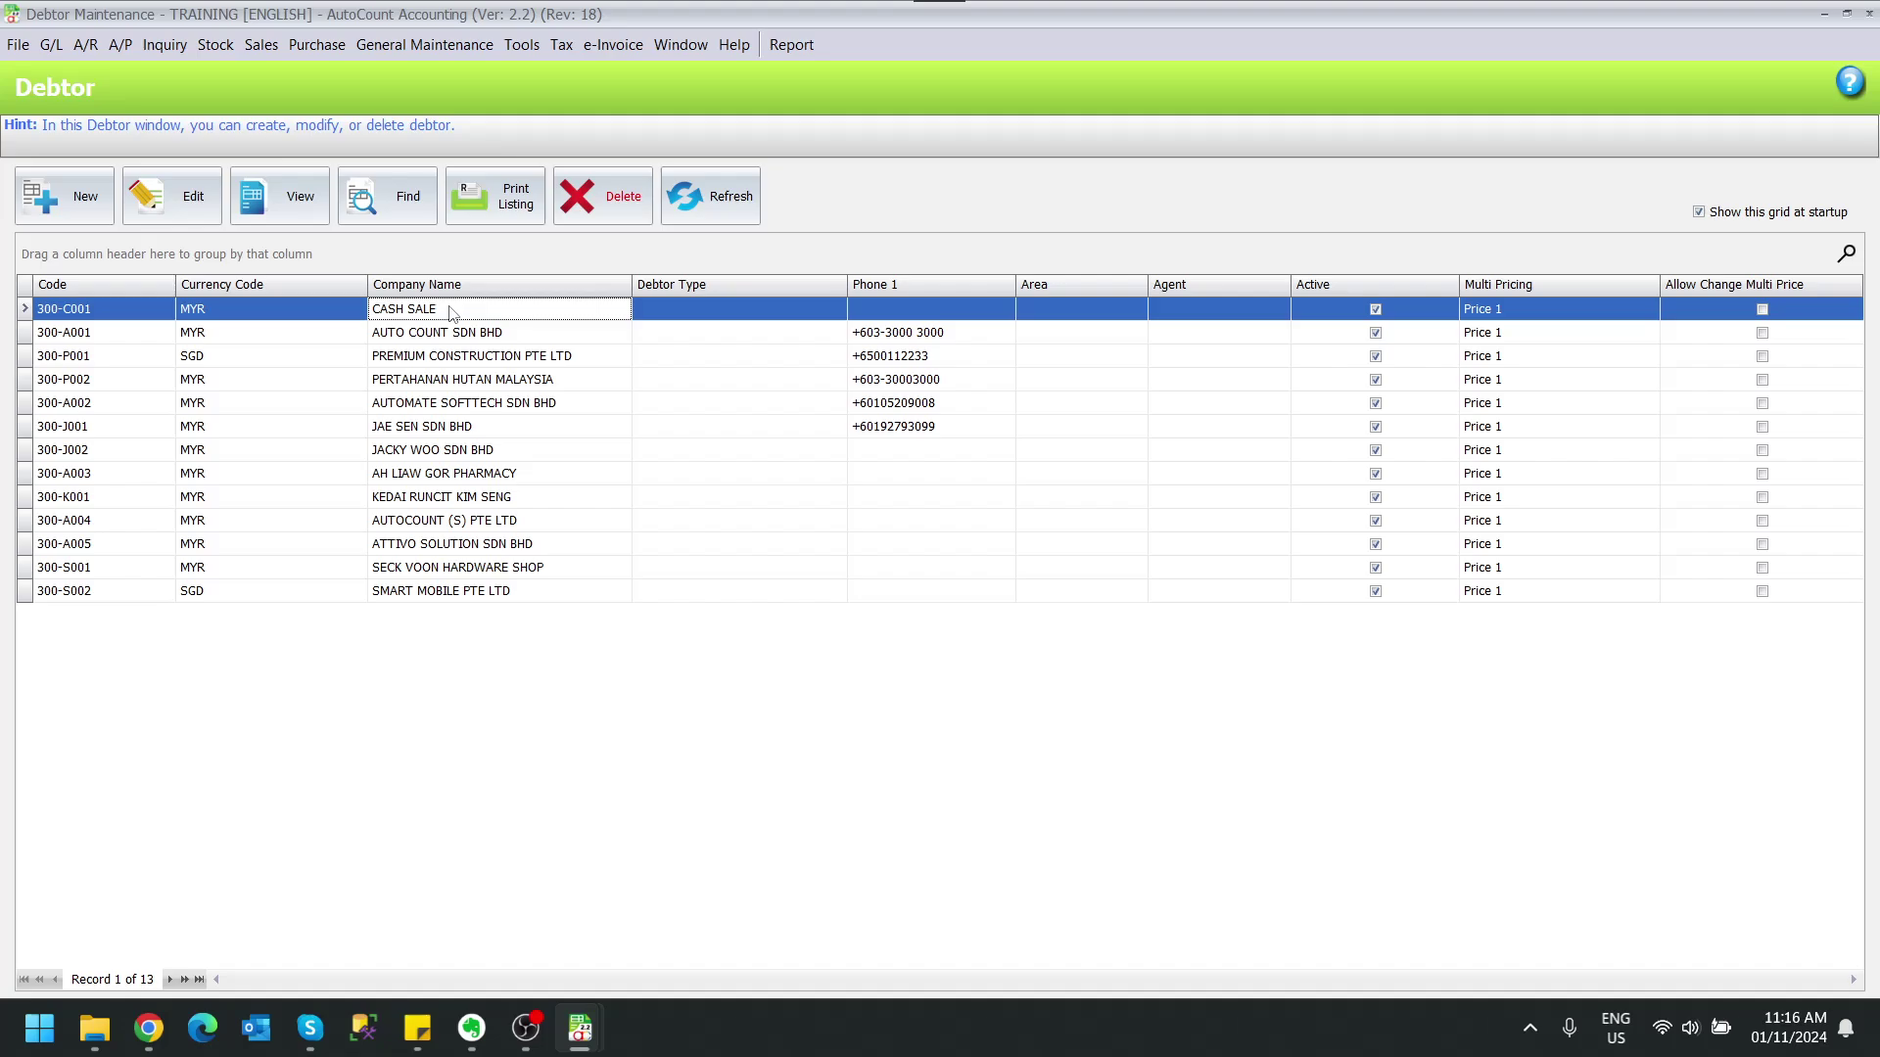
left_click(215, 211)
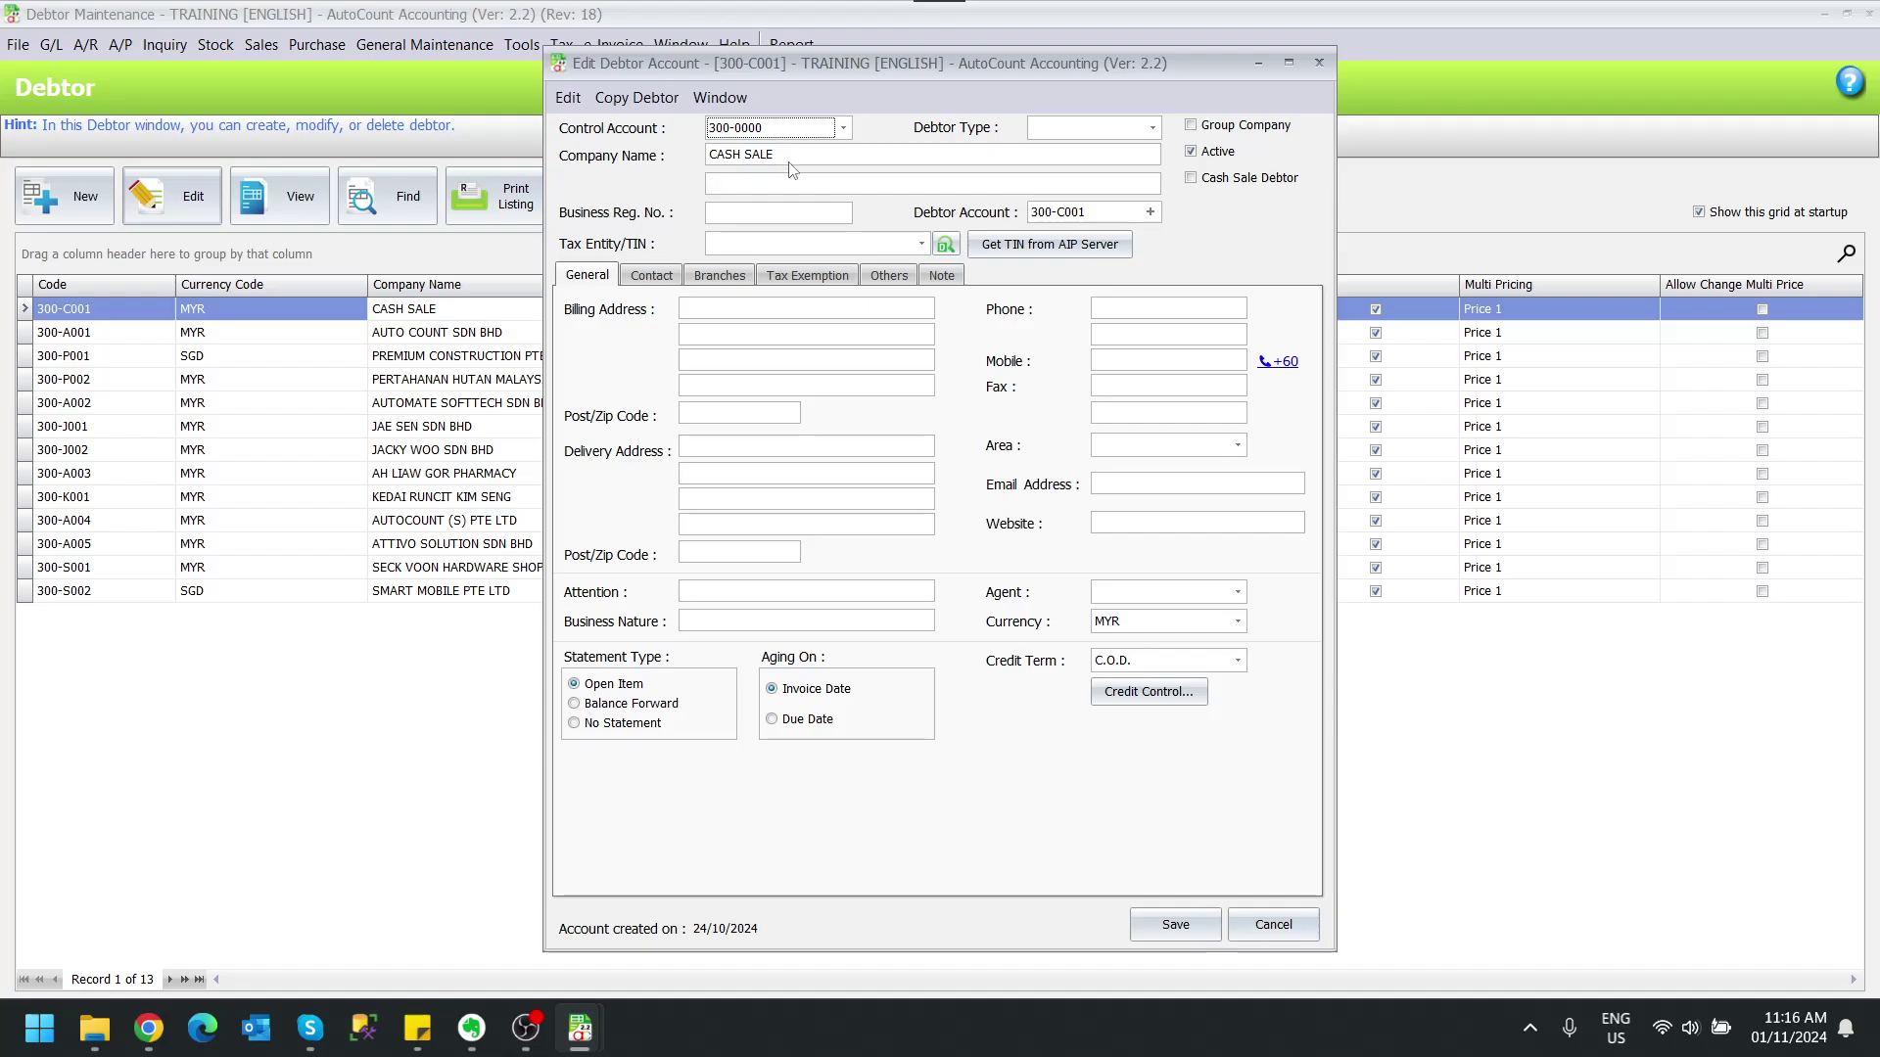
left_click(1190, 180)
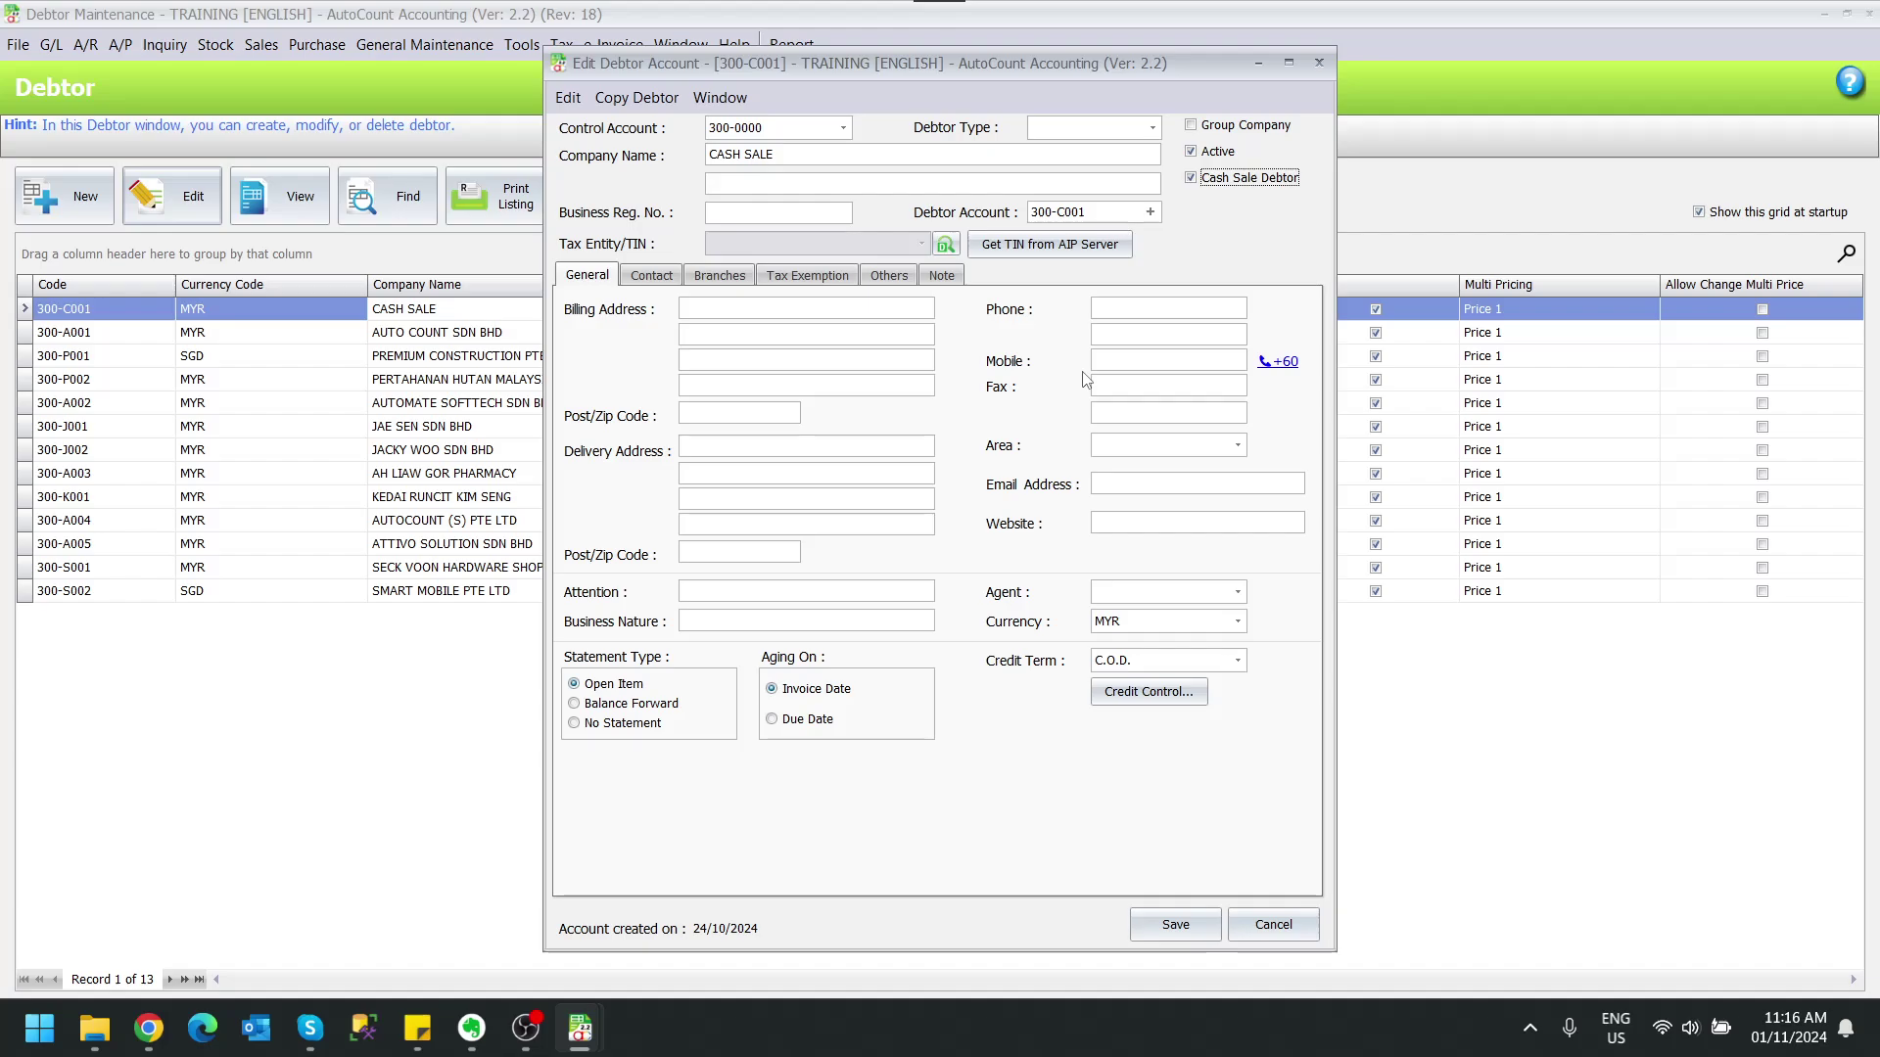
left_click(1174, 937)
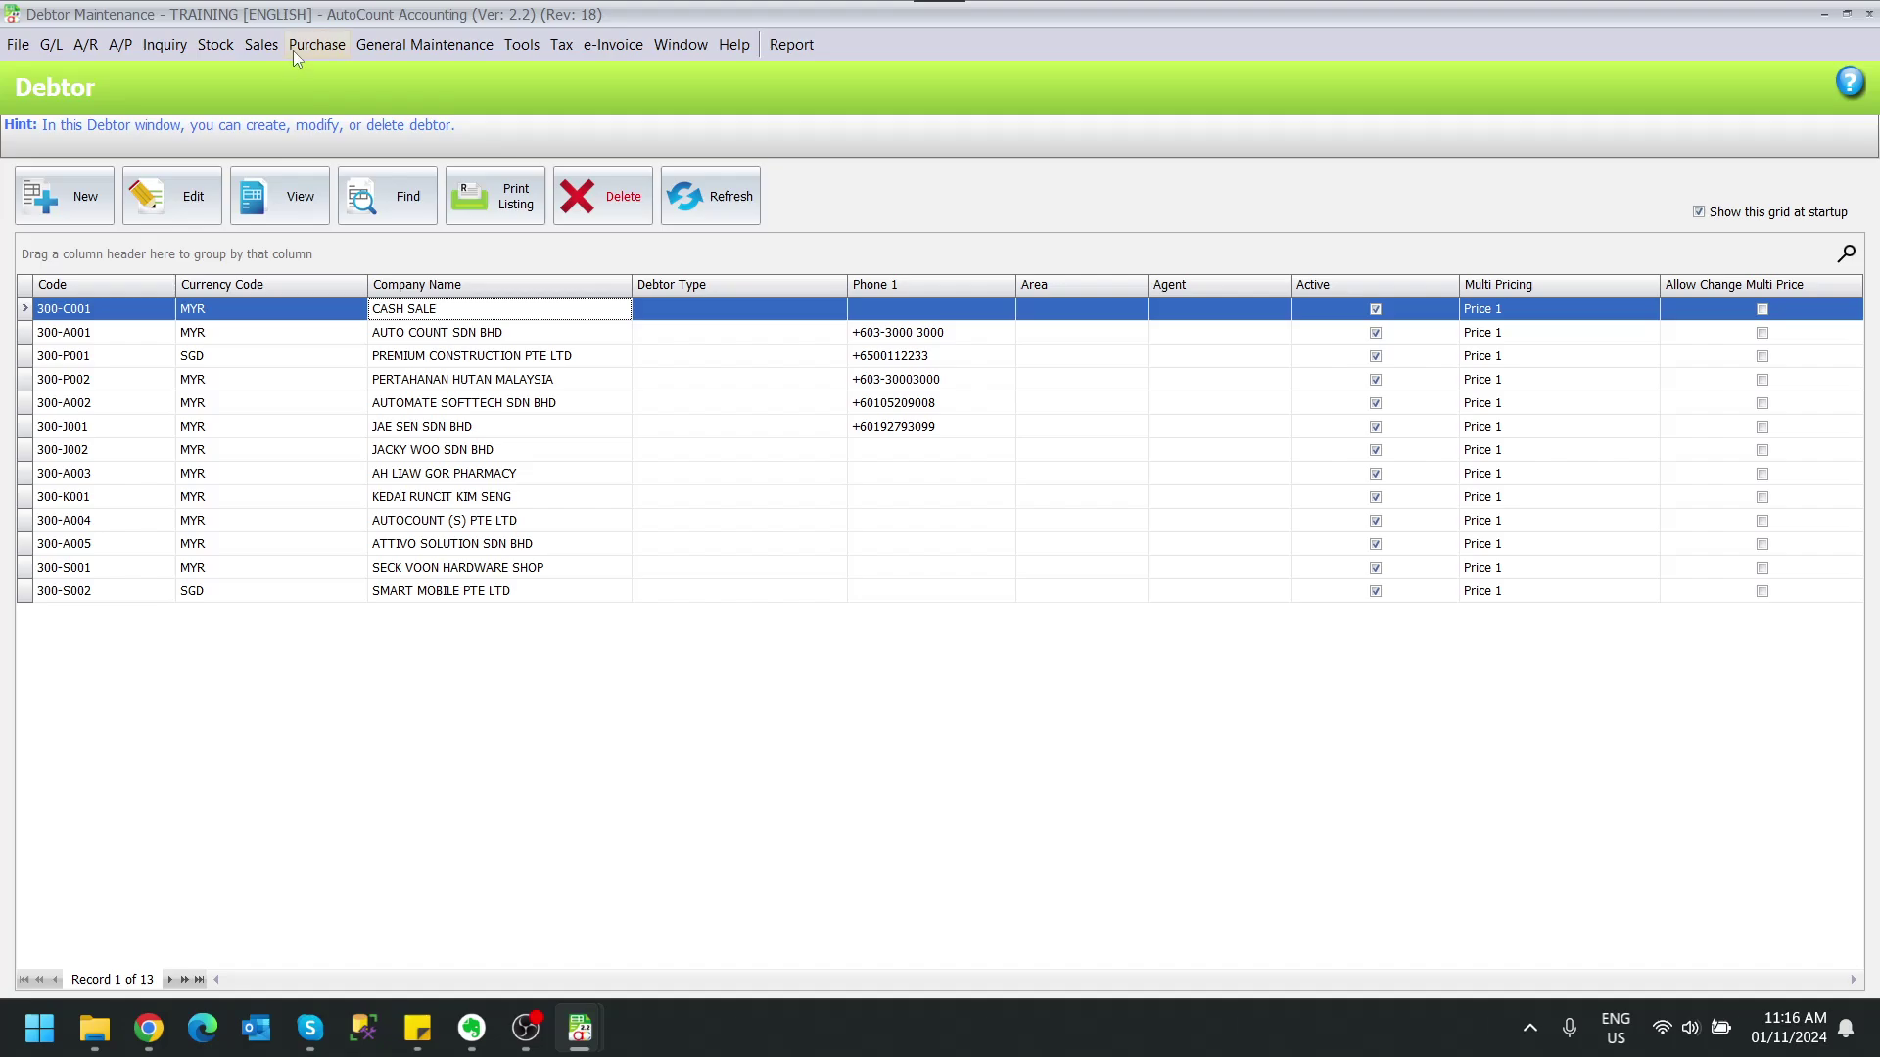
Create a new cash sale document for the CASH SALE debtor
left_click(261, 45)
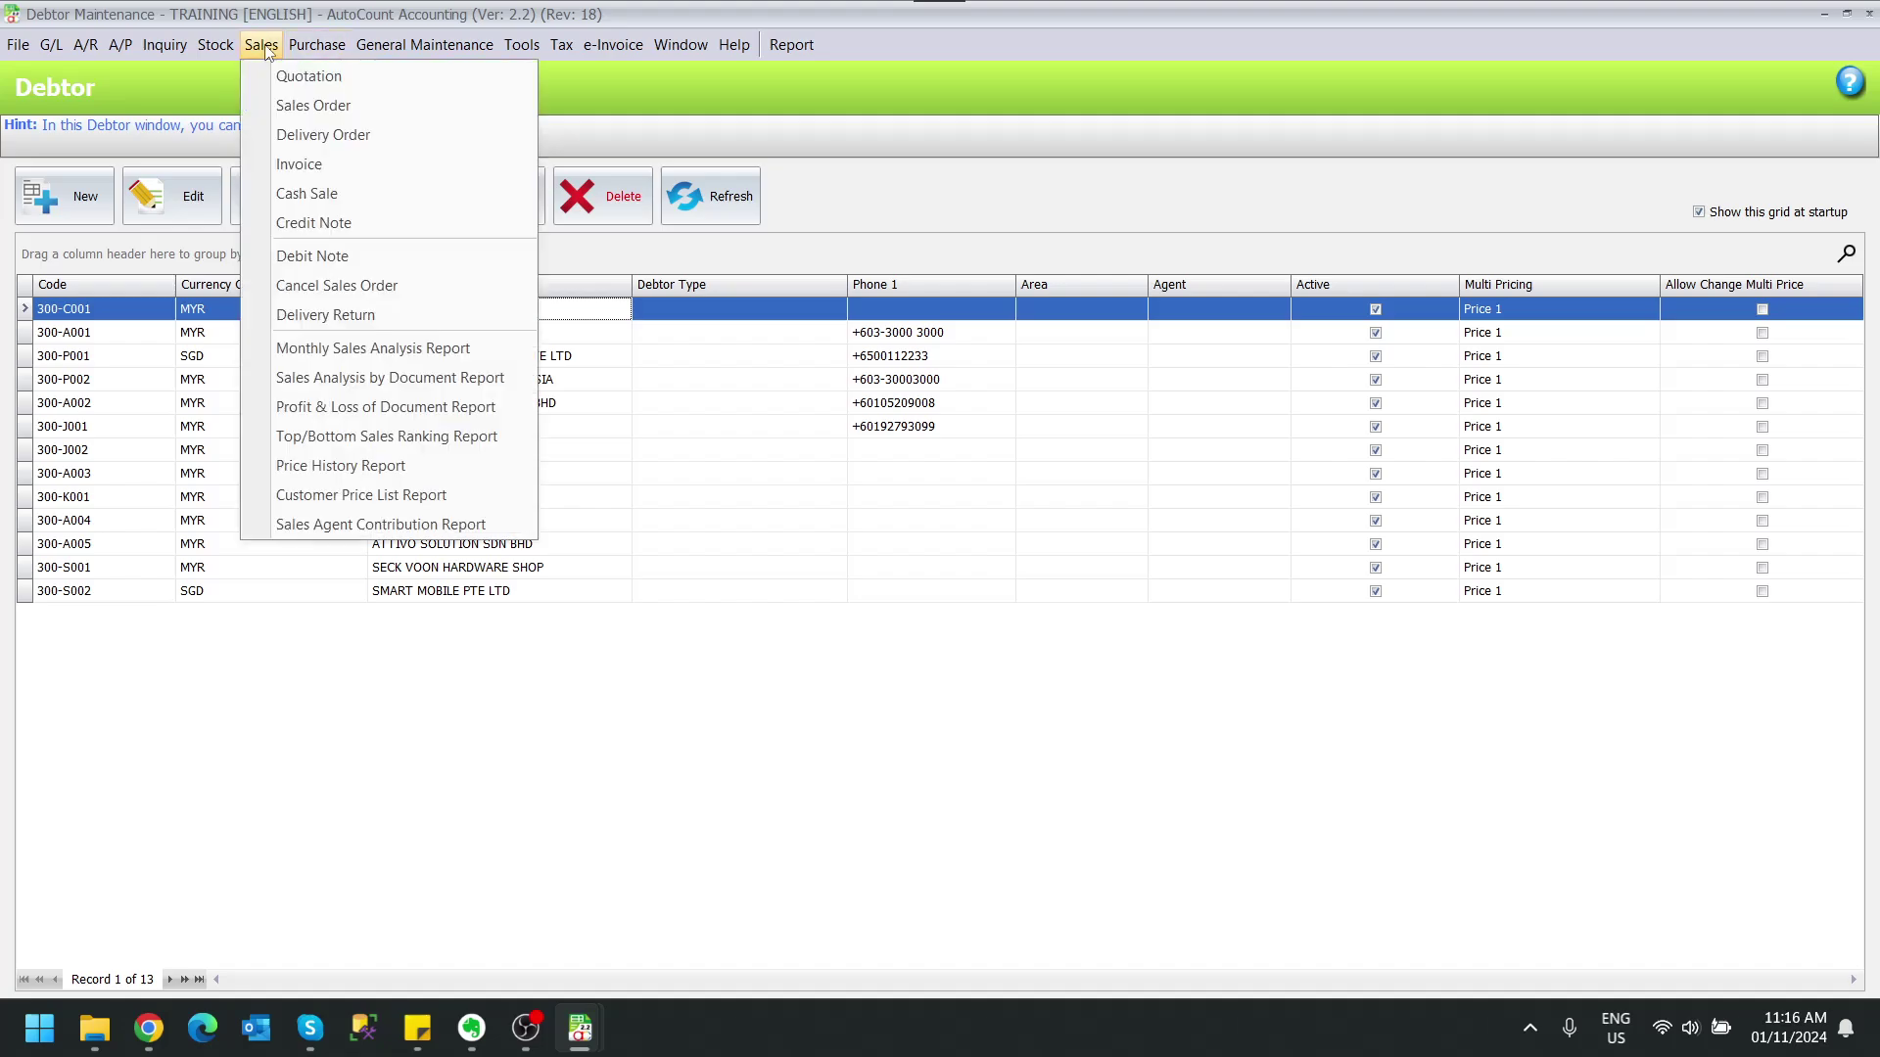
left_click(296, 204)
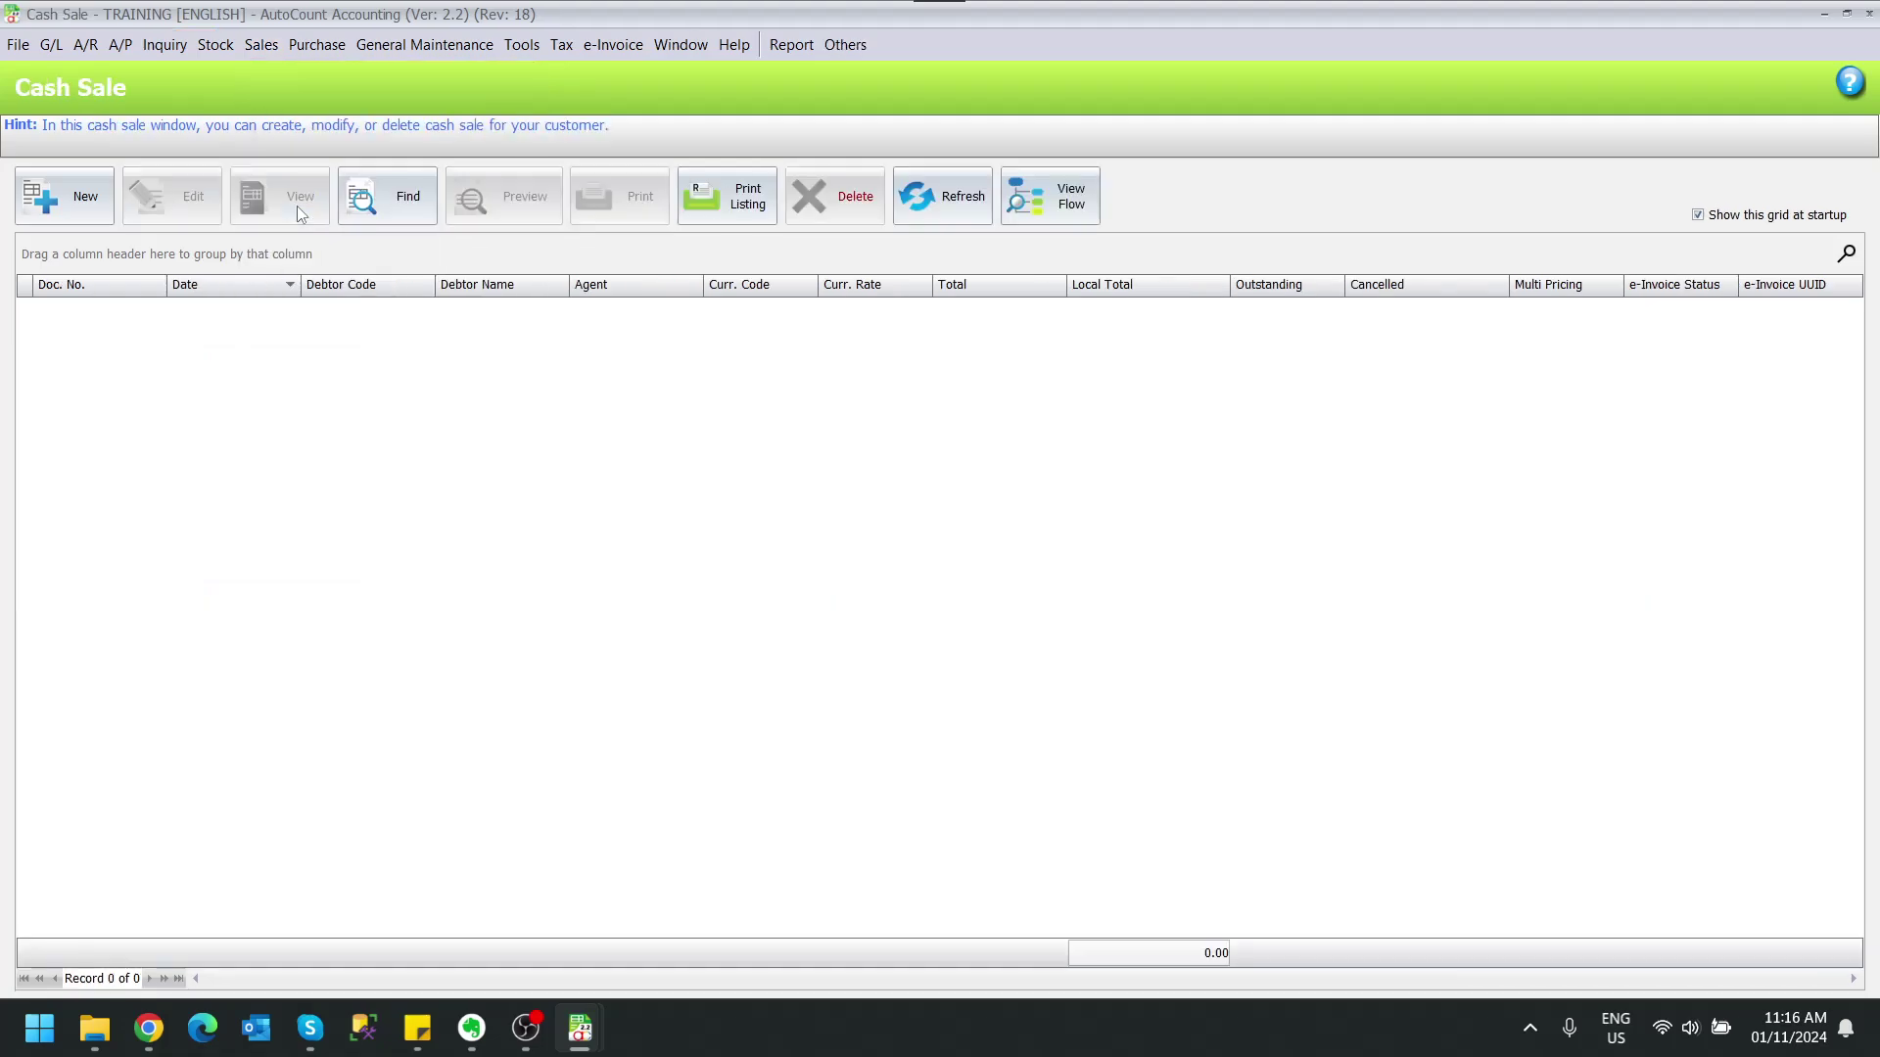
left_click(95, 214)
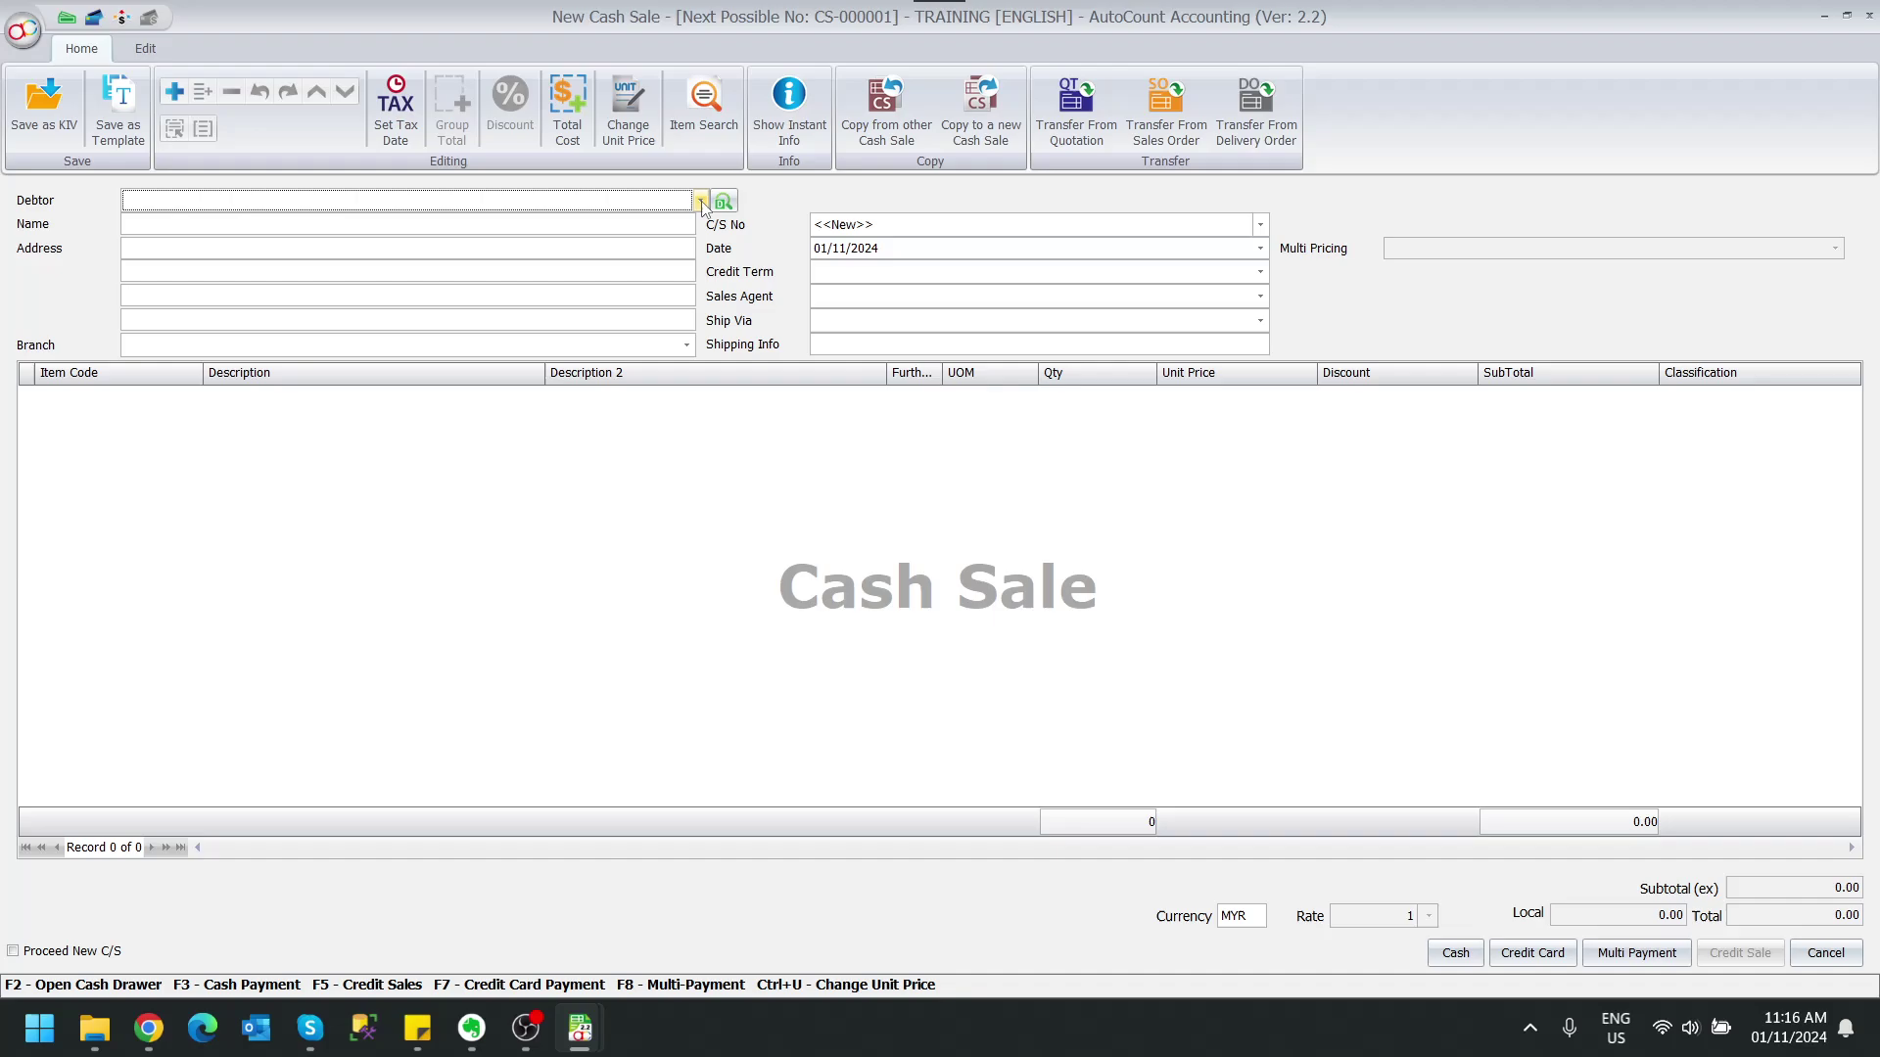
left_click(701, 200)
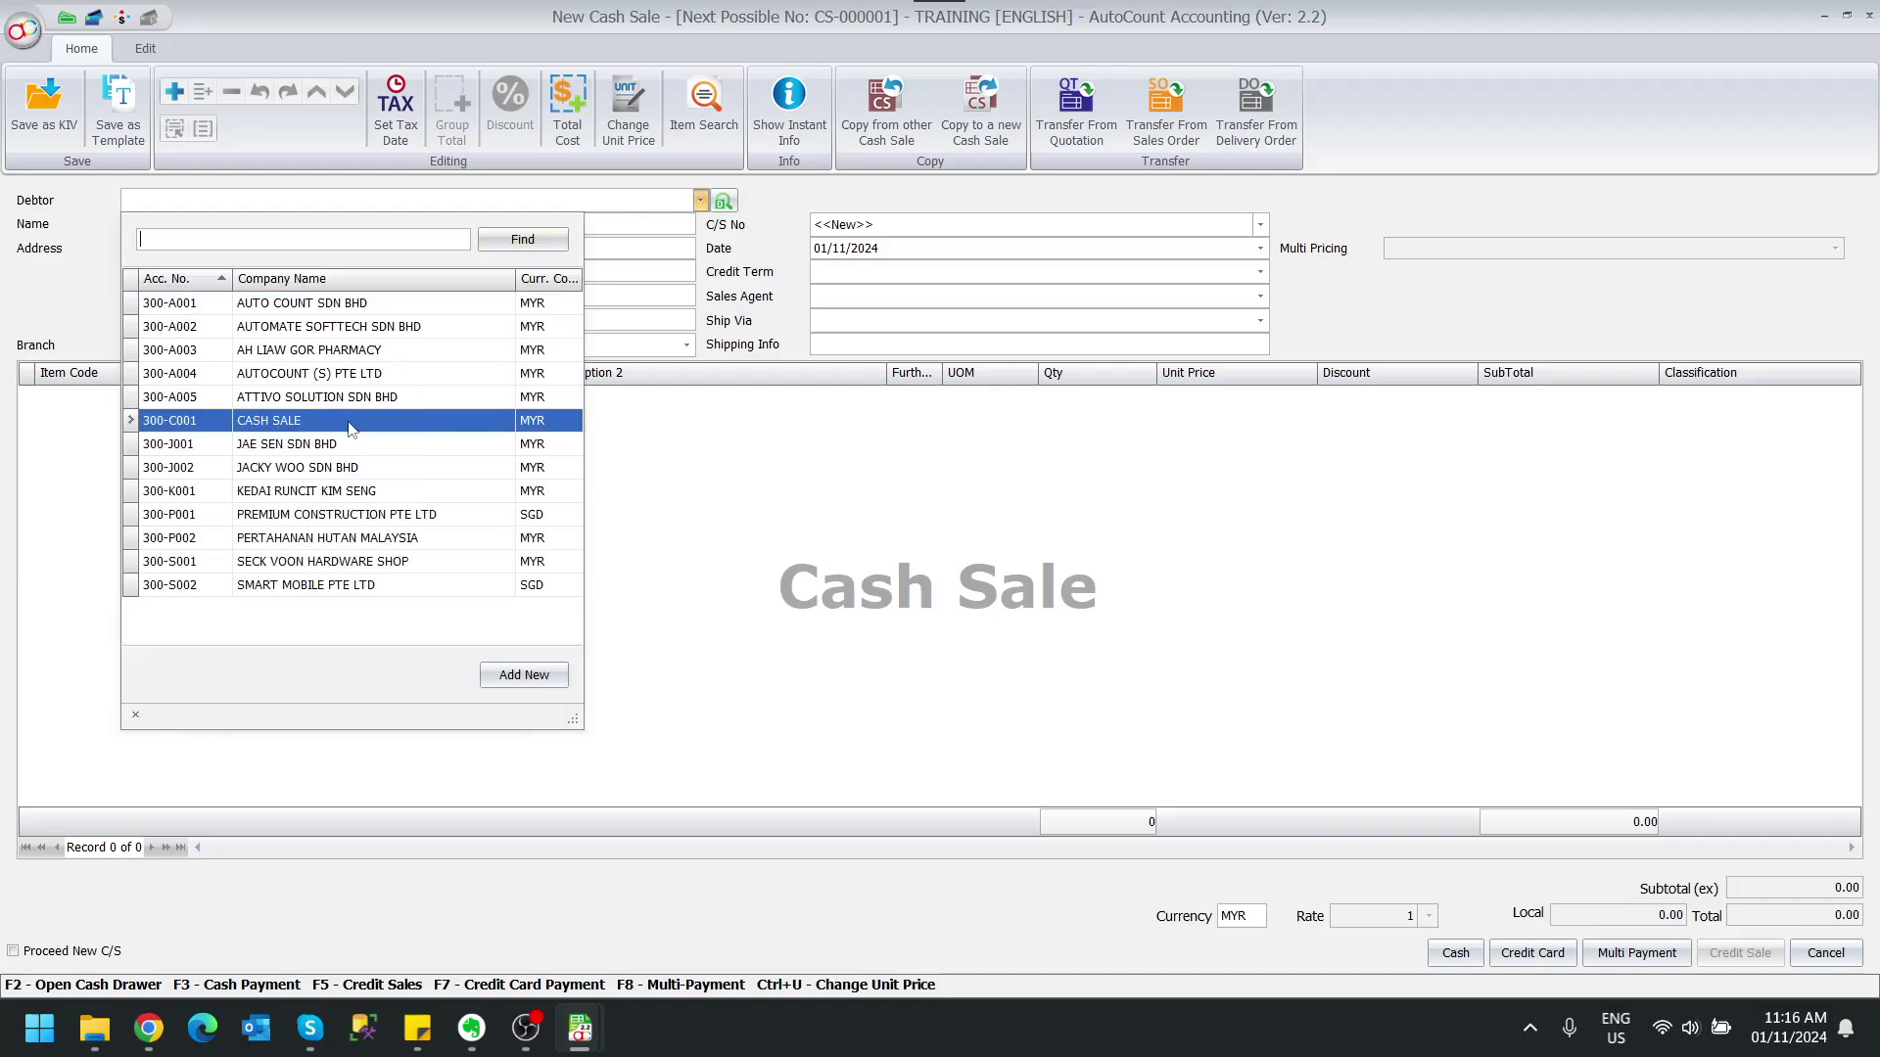
left_click(362, 420)
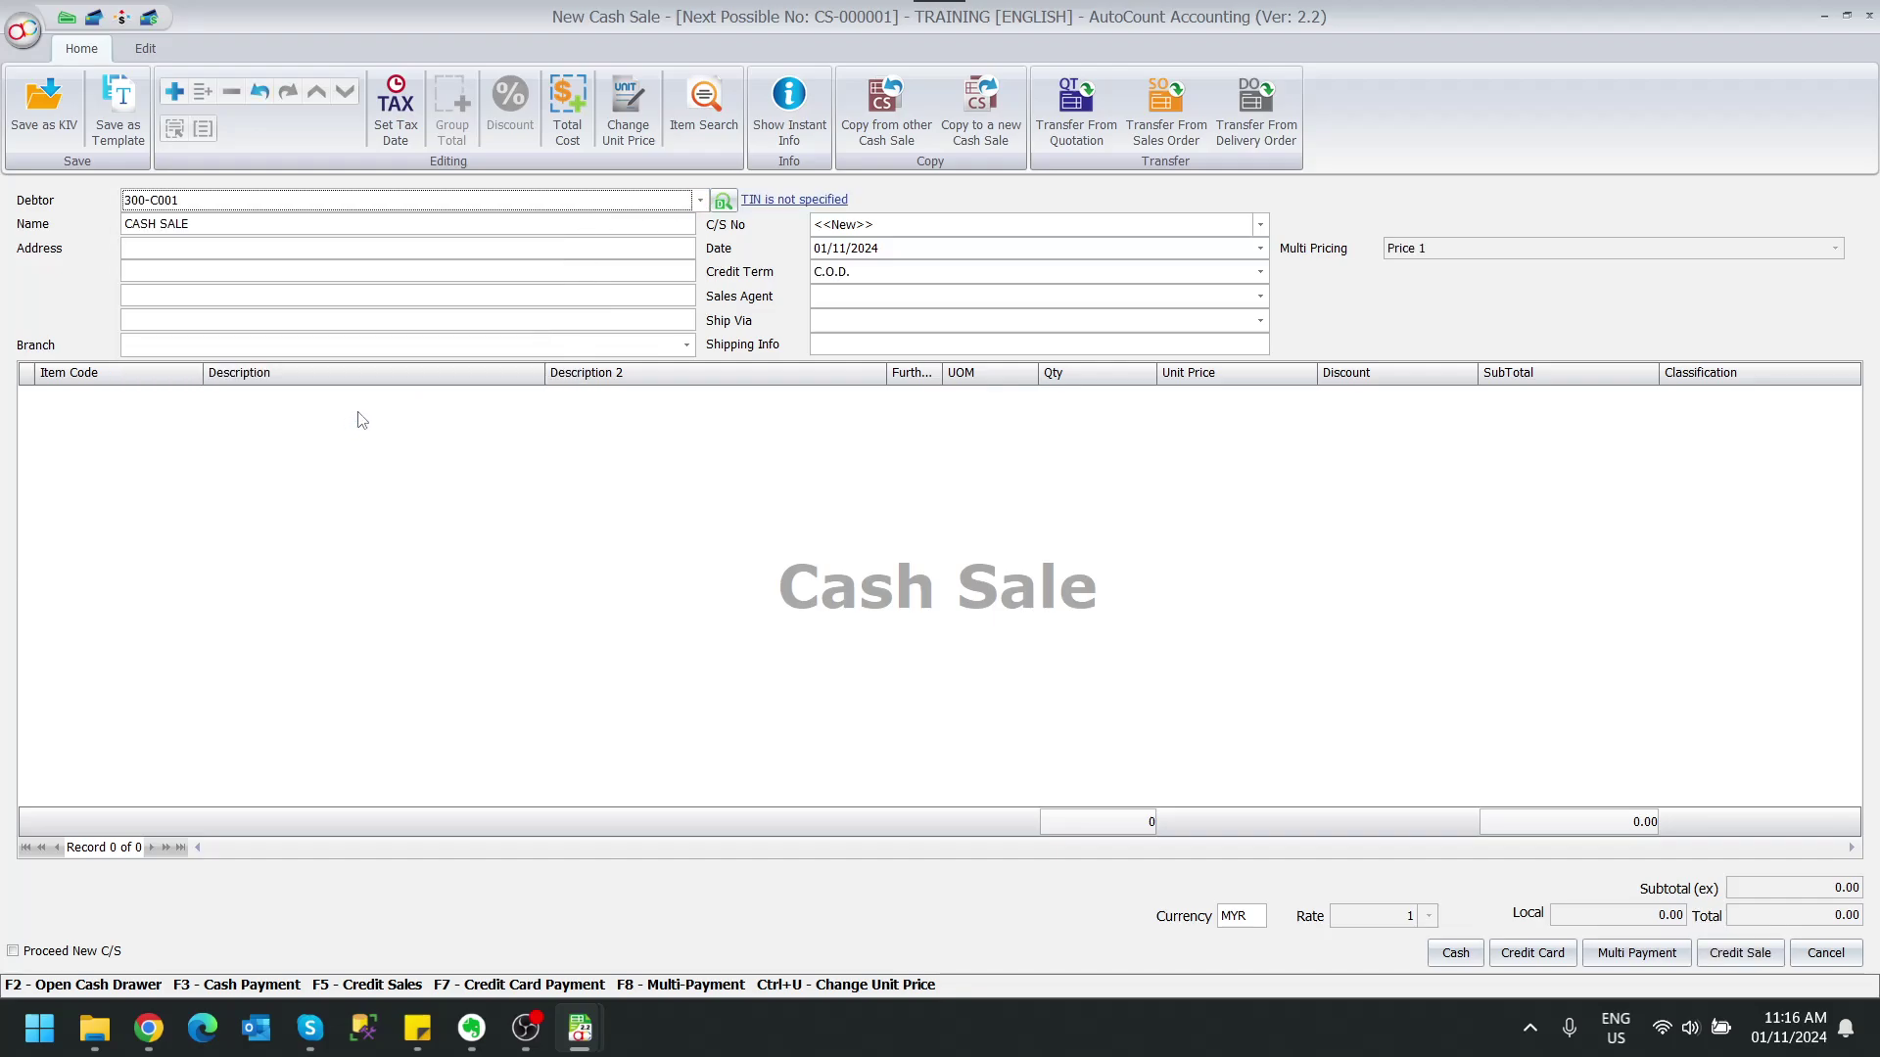
Add a line for the item XIAOMI 14 to the cash sale
right_click(592, 432)
left_click(608, 439)
left_click(193, 396)
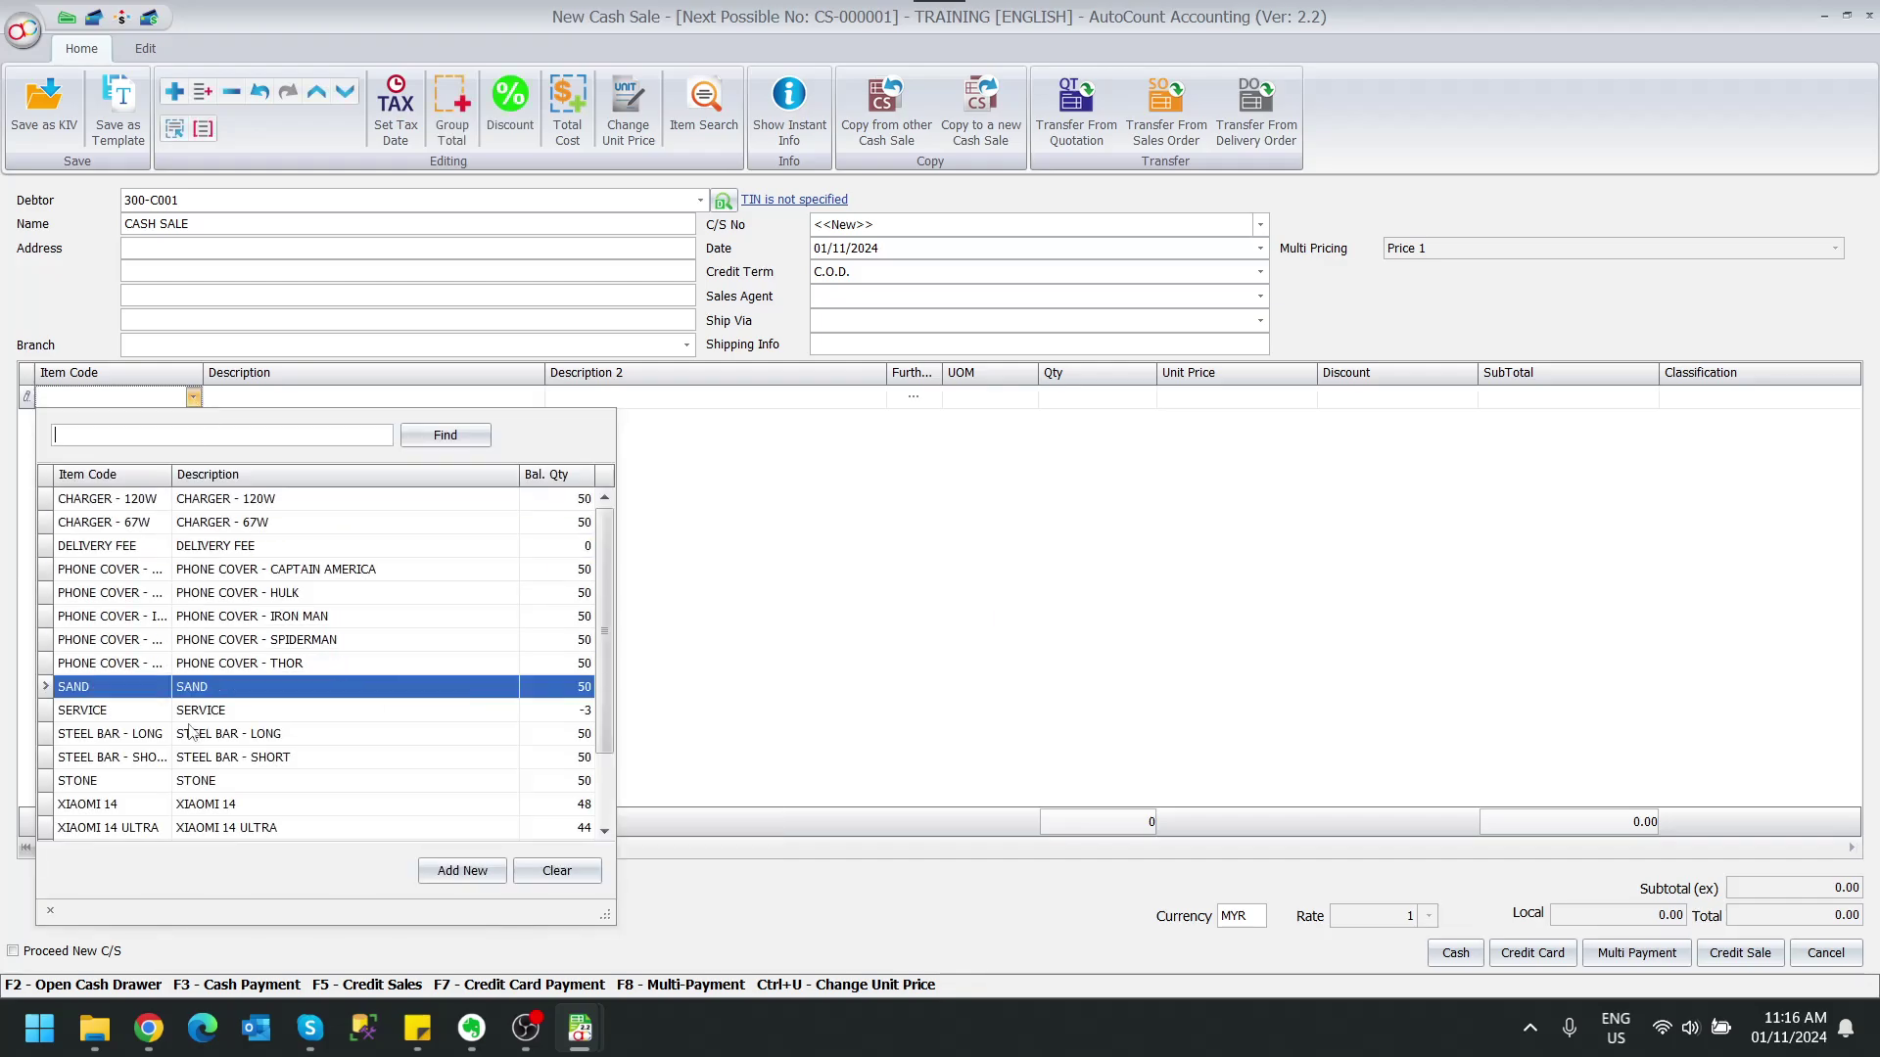
scroll(215, 737, "down", 1)
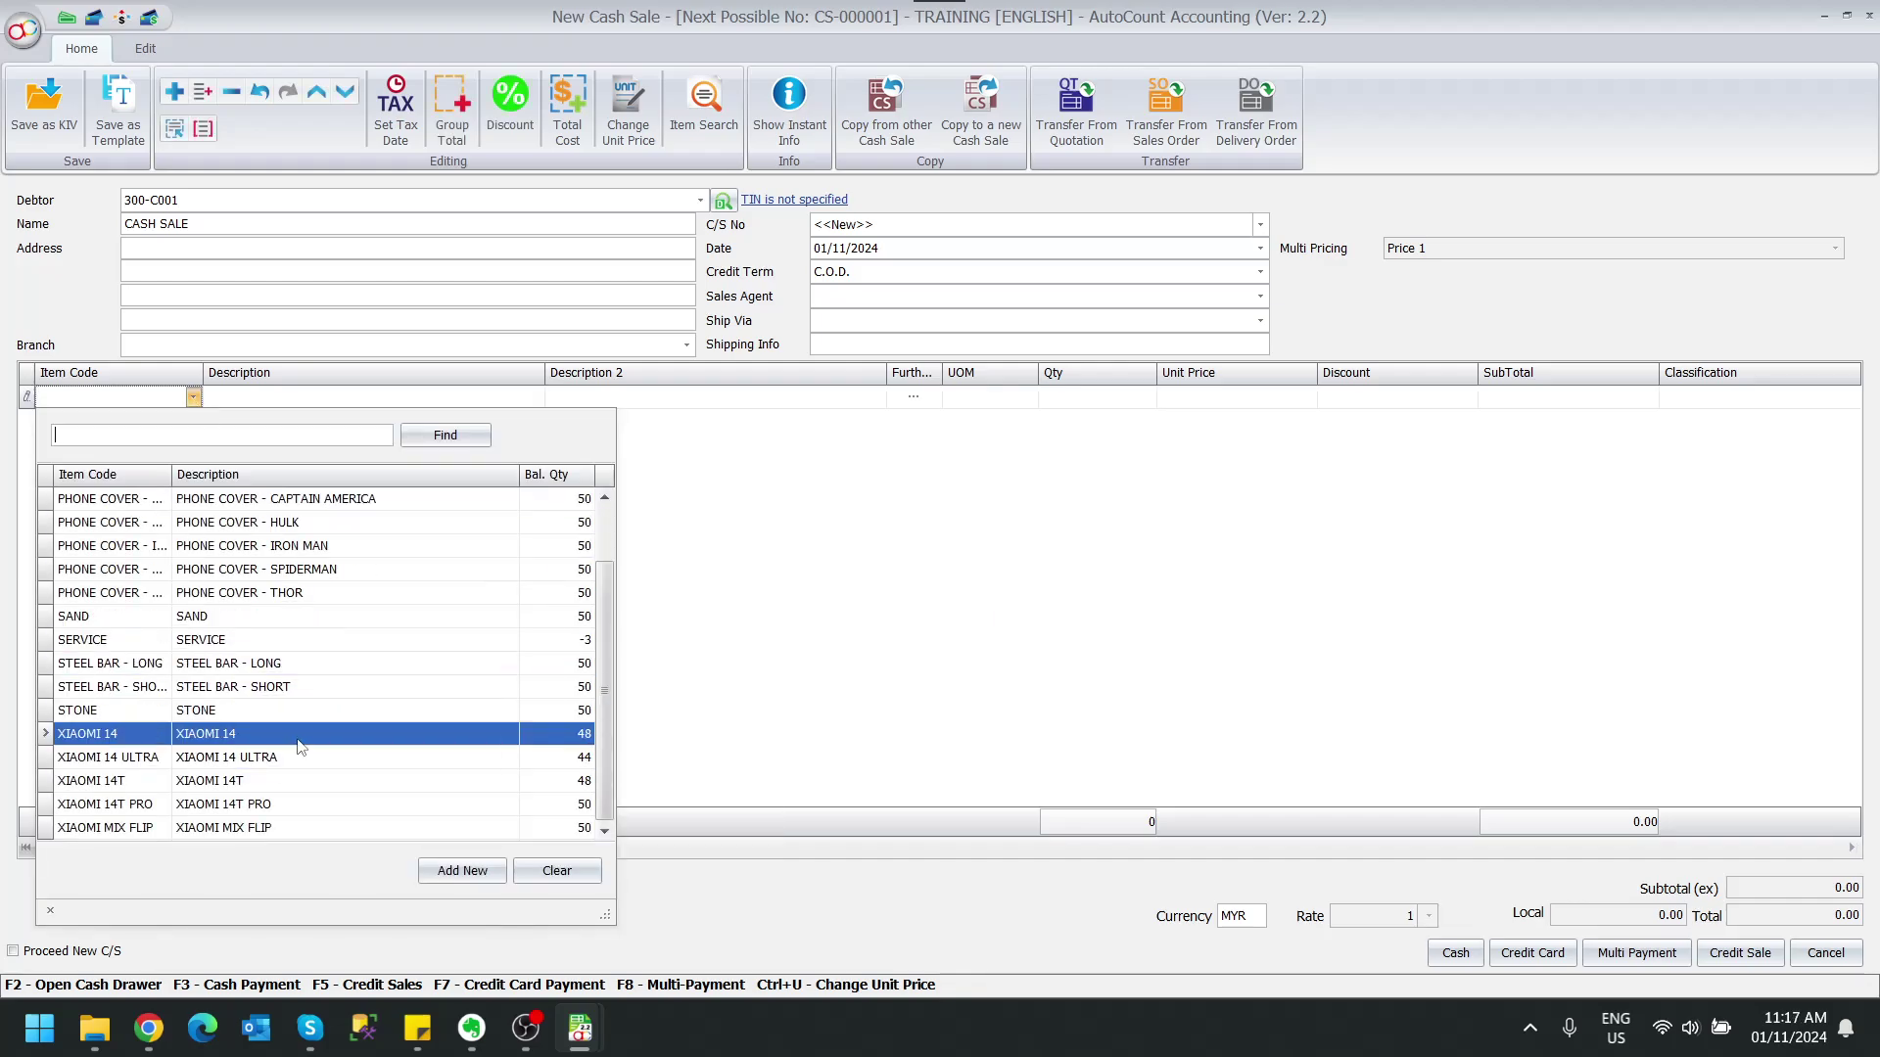
left_click(216, 731)
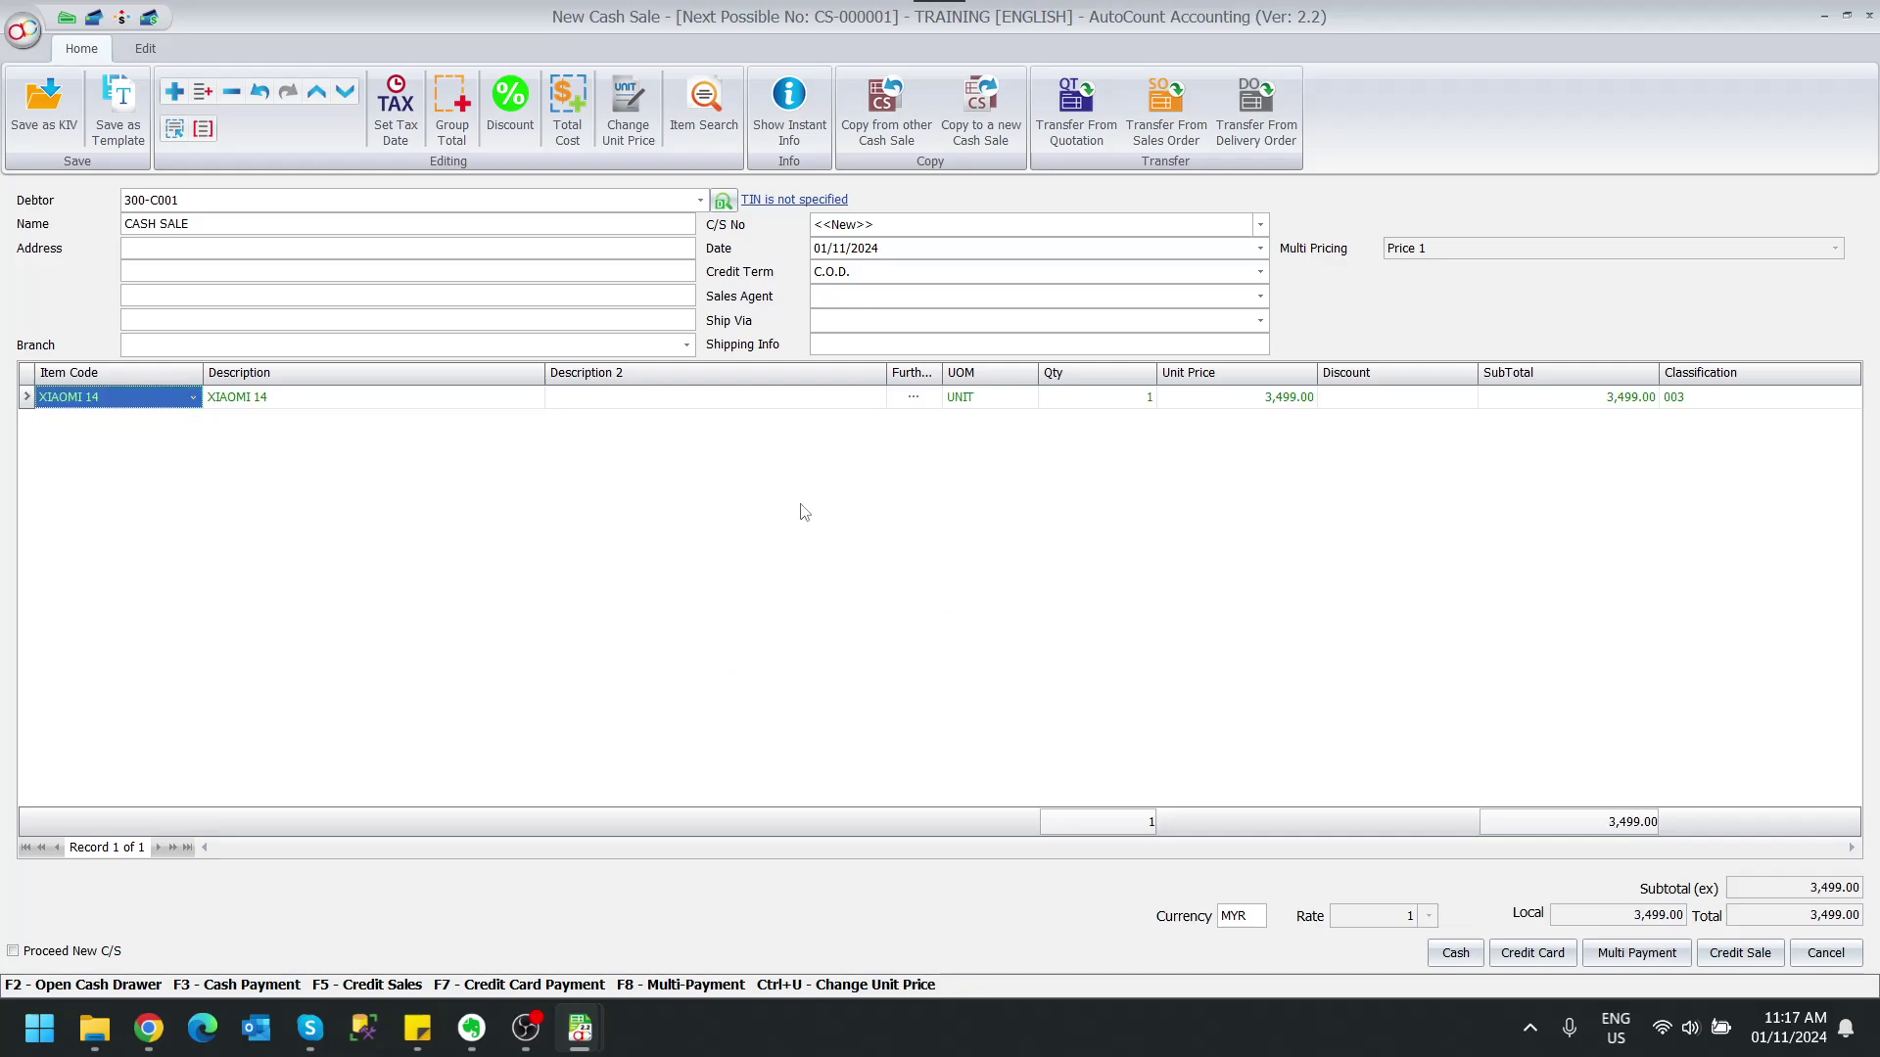
Settle the XIAOMI 14 sale with a cash payment of 3,500 and save it
left_click(1447, 953)
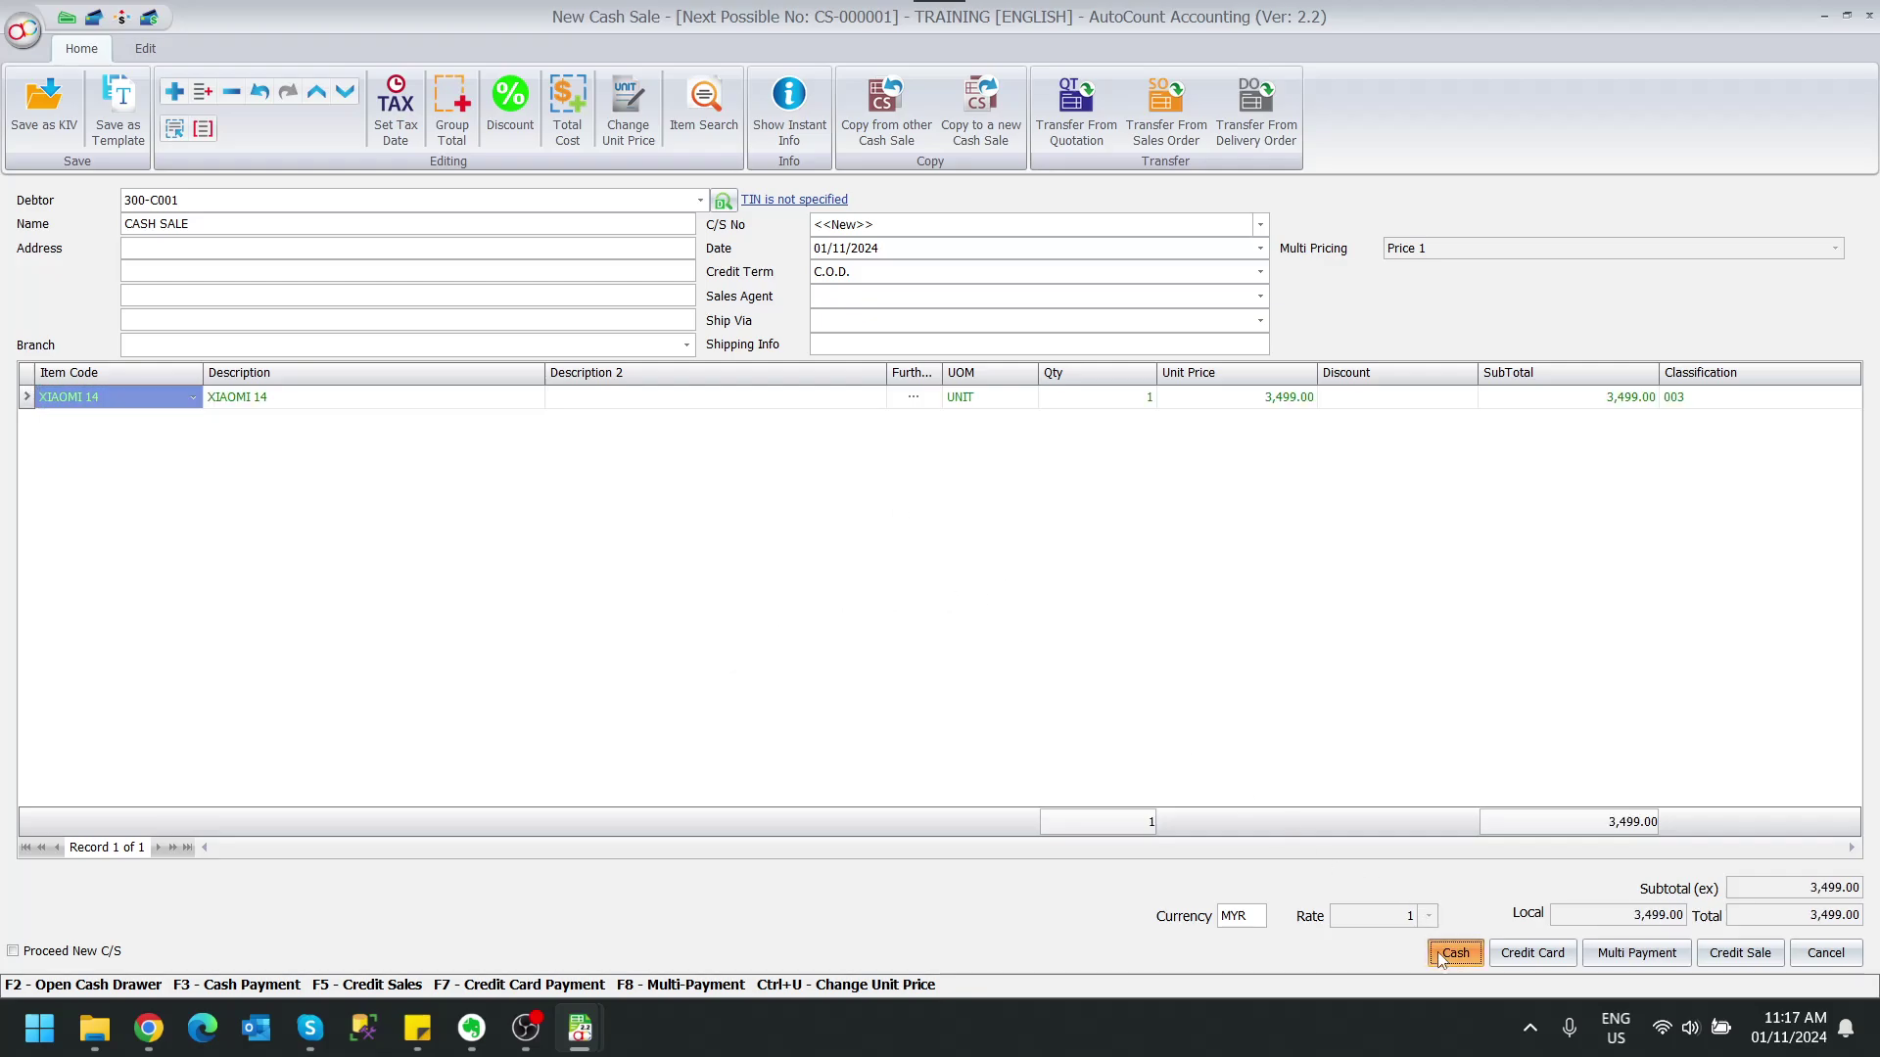
type("3,")
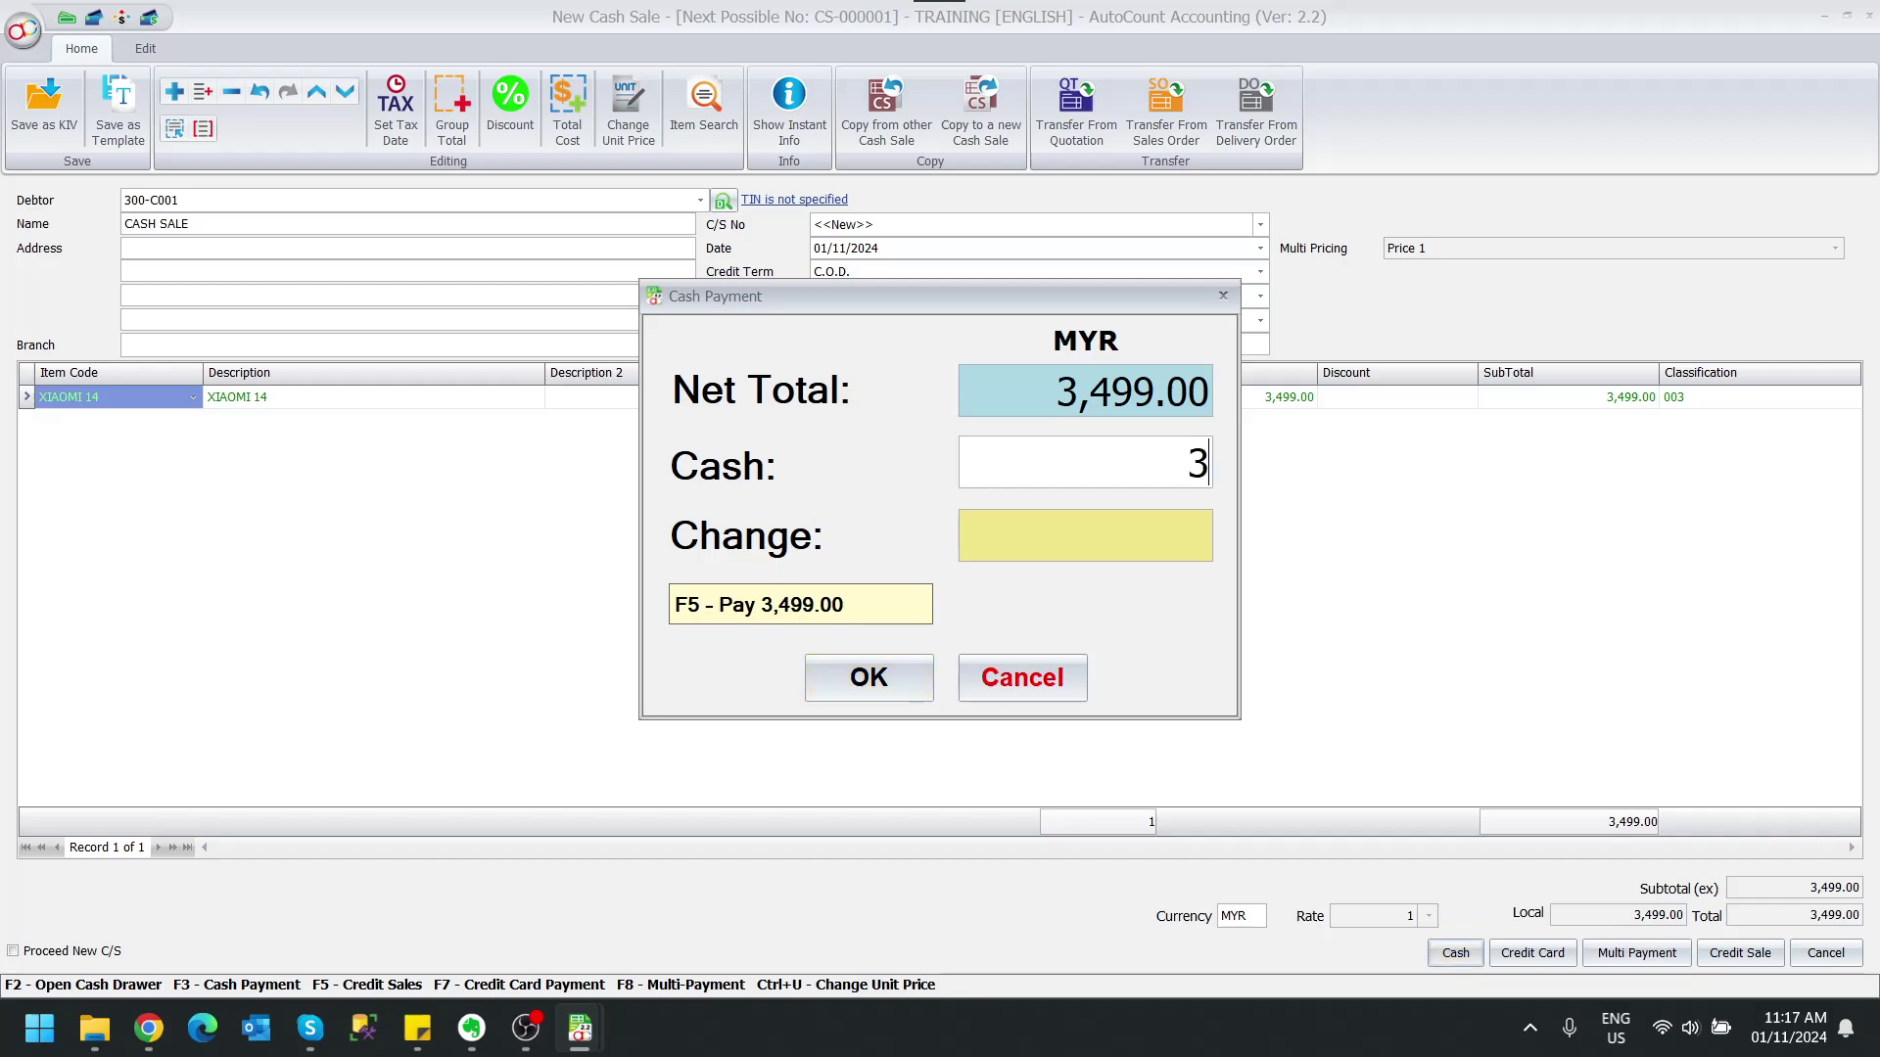
type("500")
key("Tab")
left_click(889, 670)
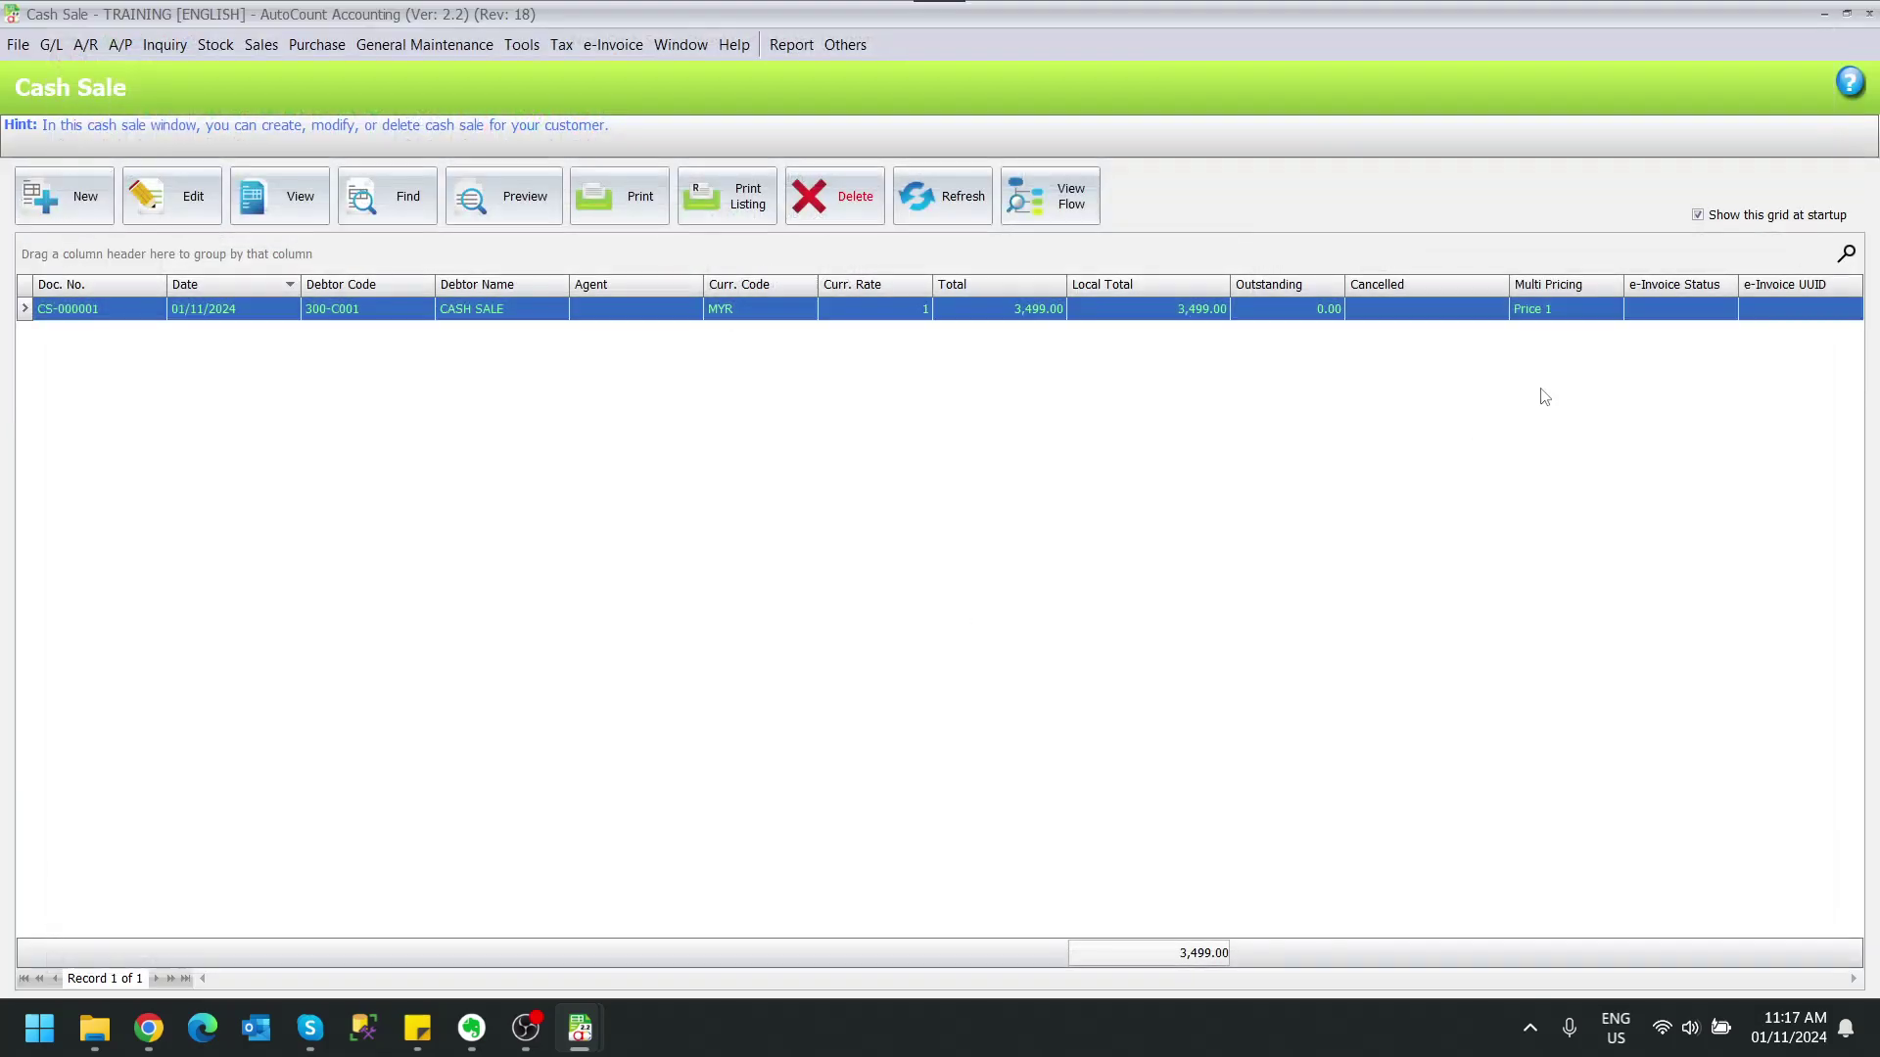
Check the saved cash sale's e-Invoice status in the list and view the TIN information in its document
left_click(1157, 310)
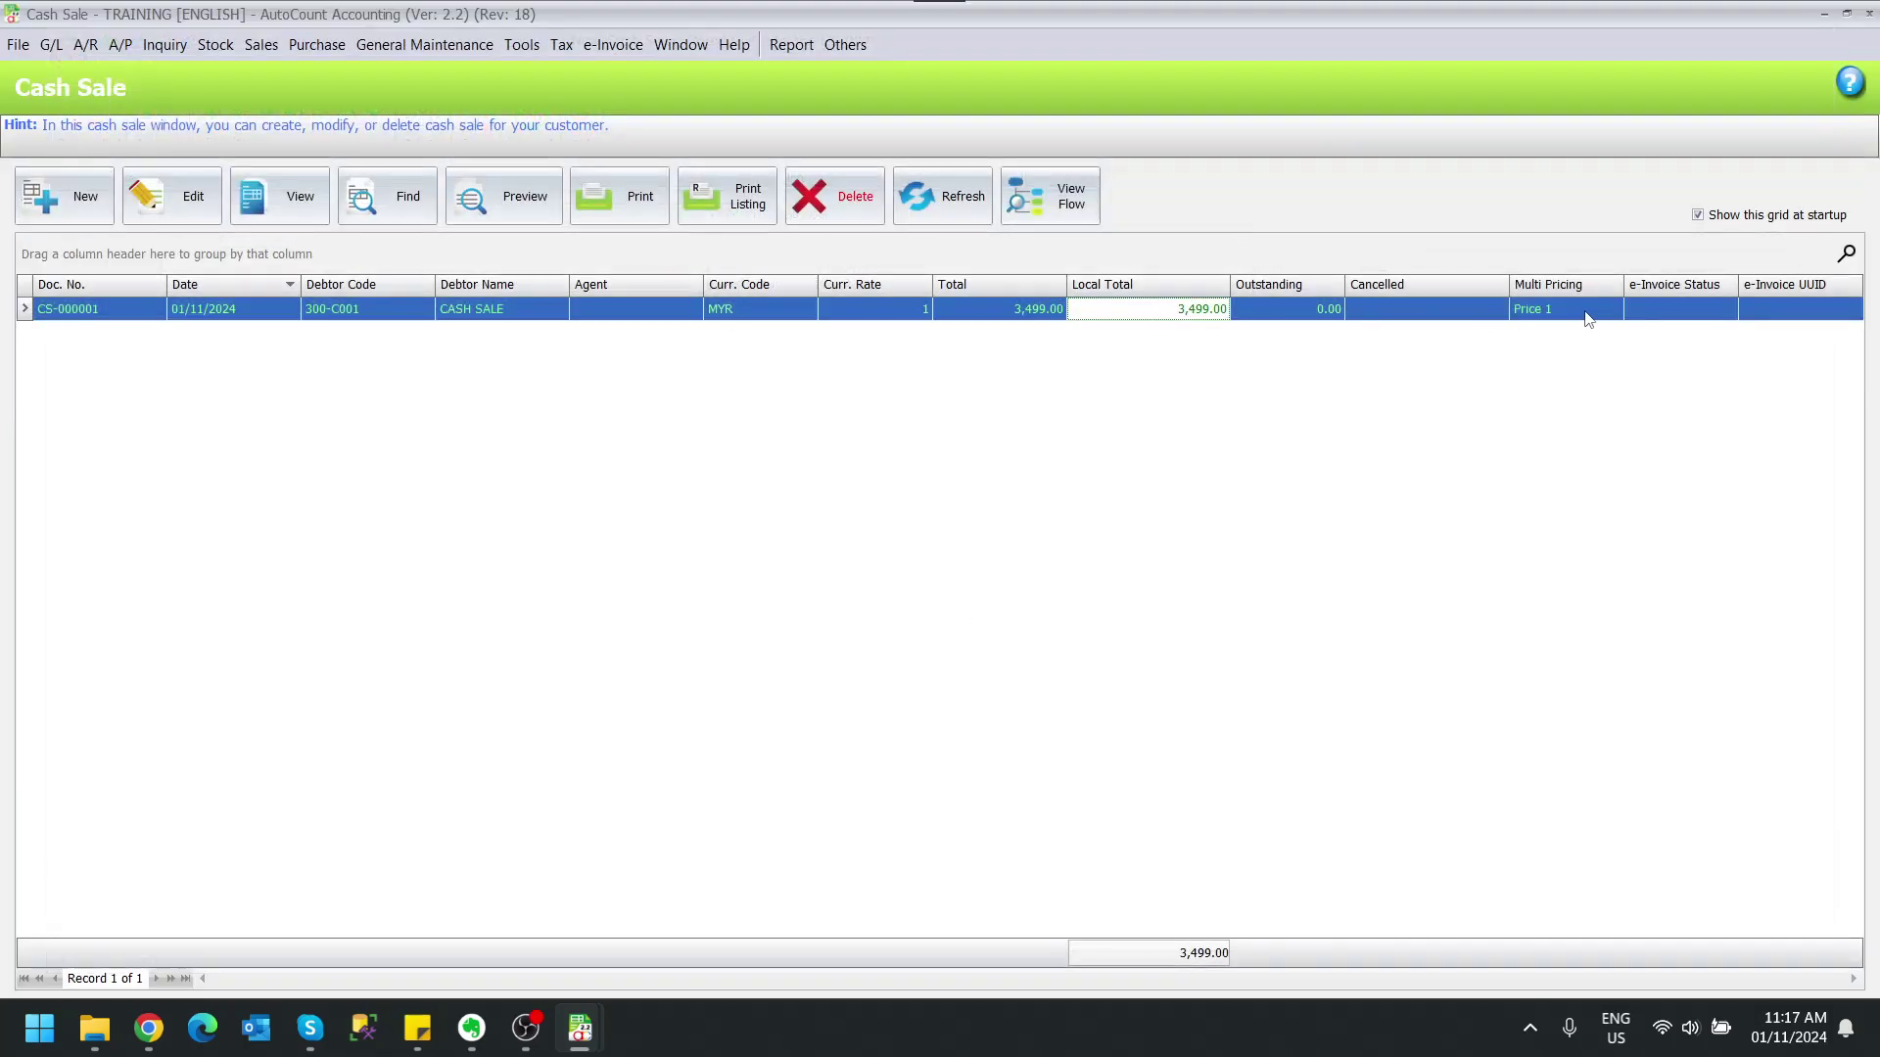
left_click(1698, 310)
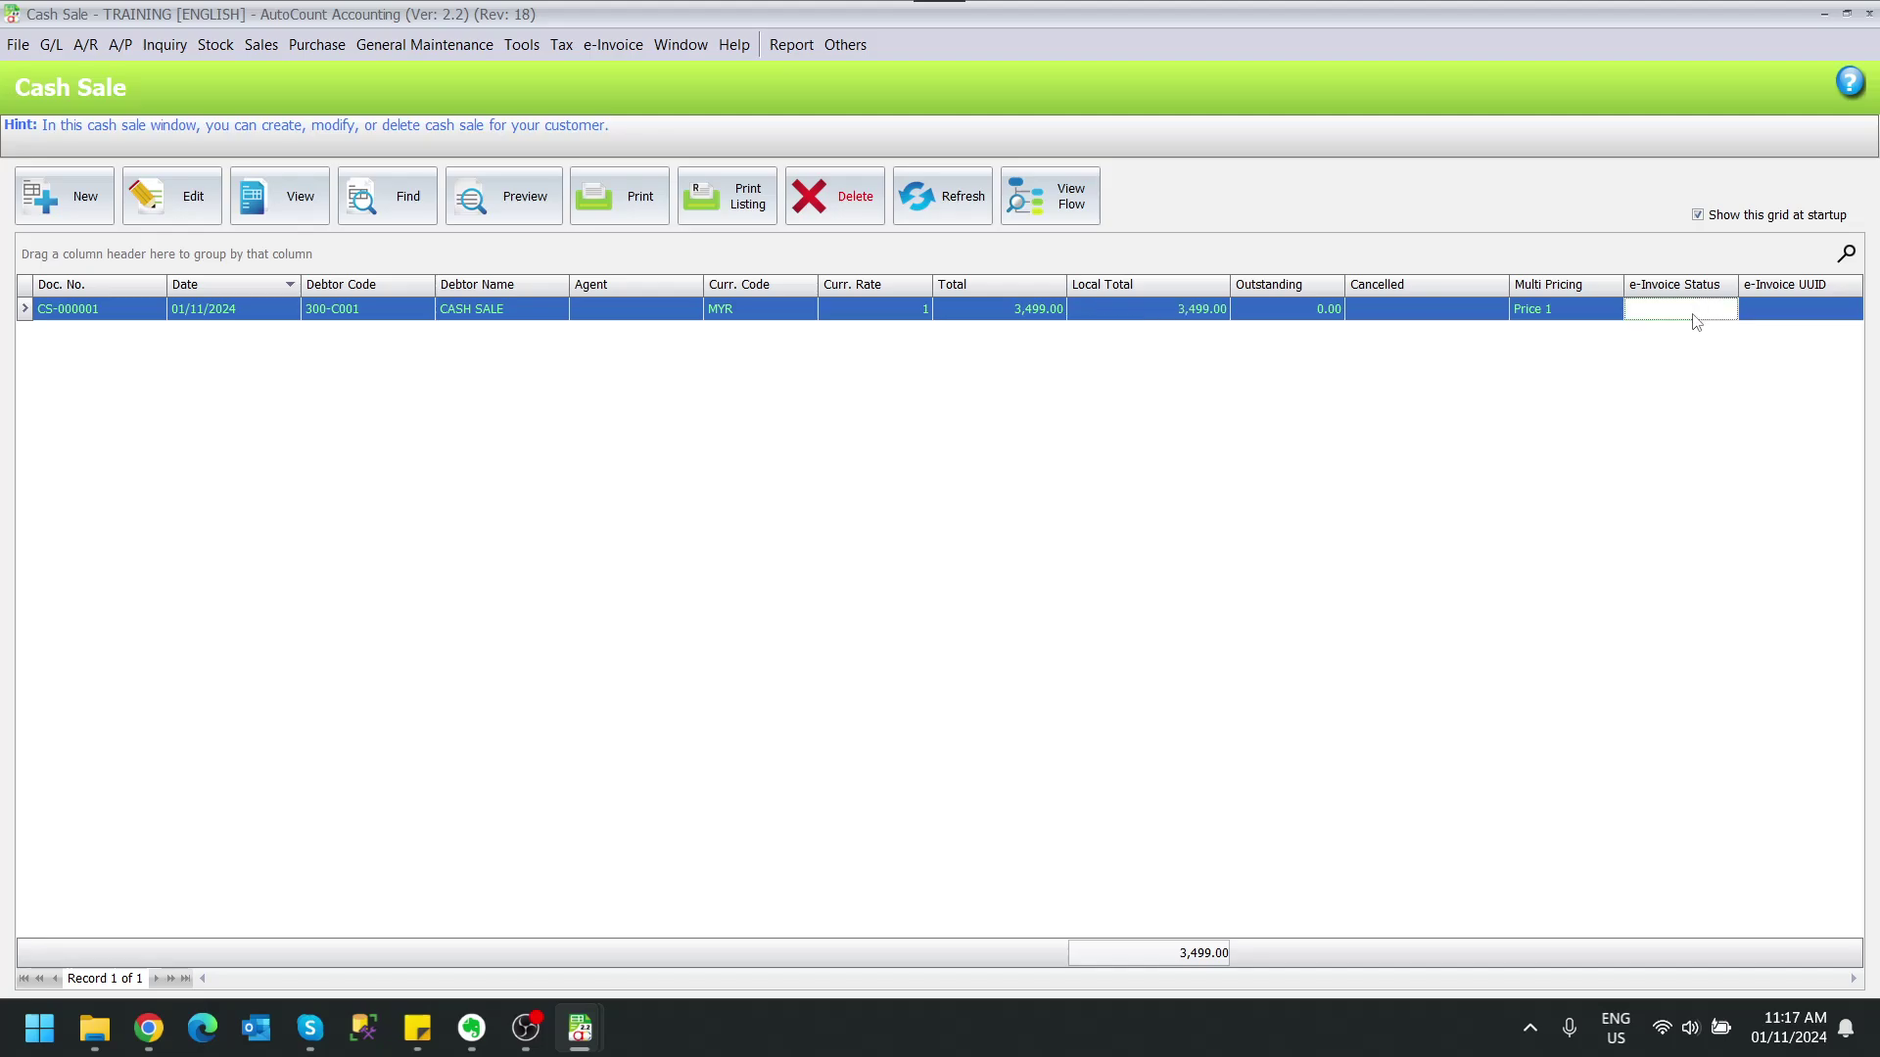
left_click(279, 205)
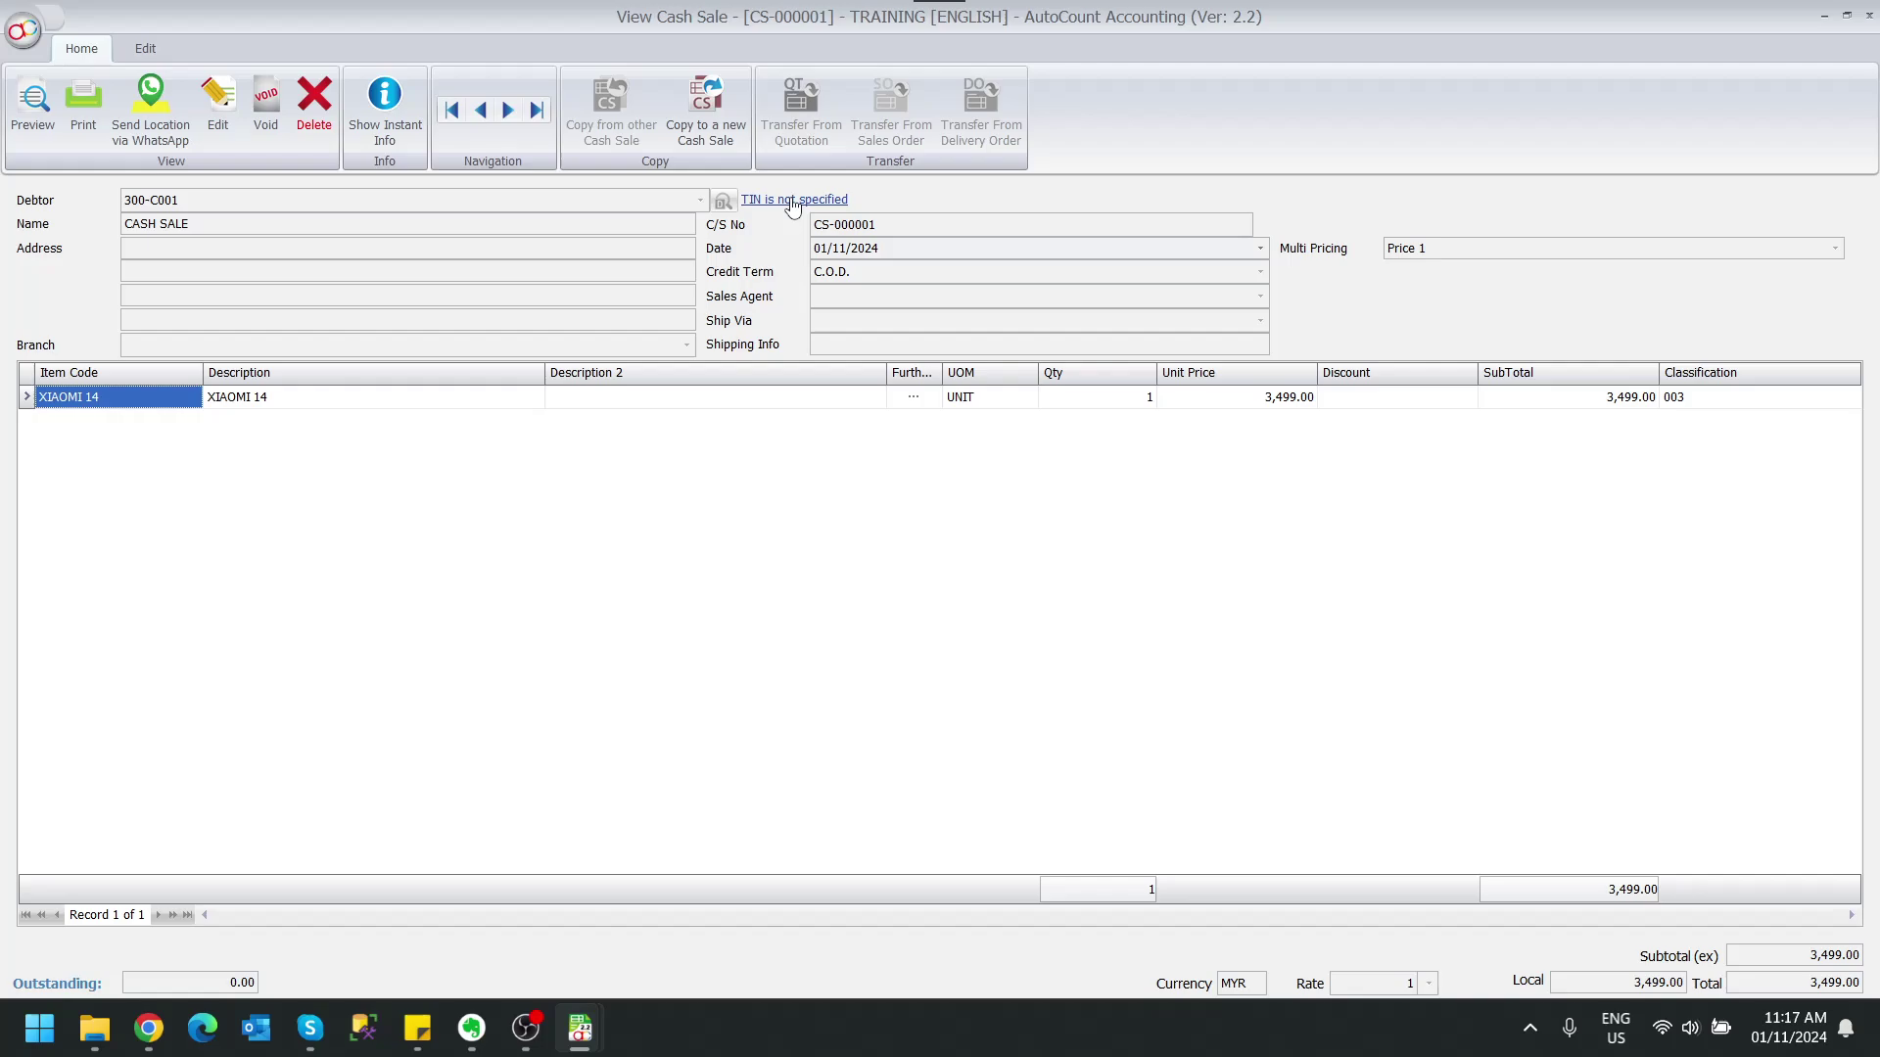
left_click(1870, 18)
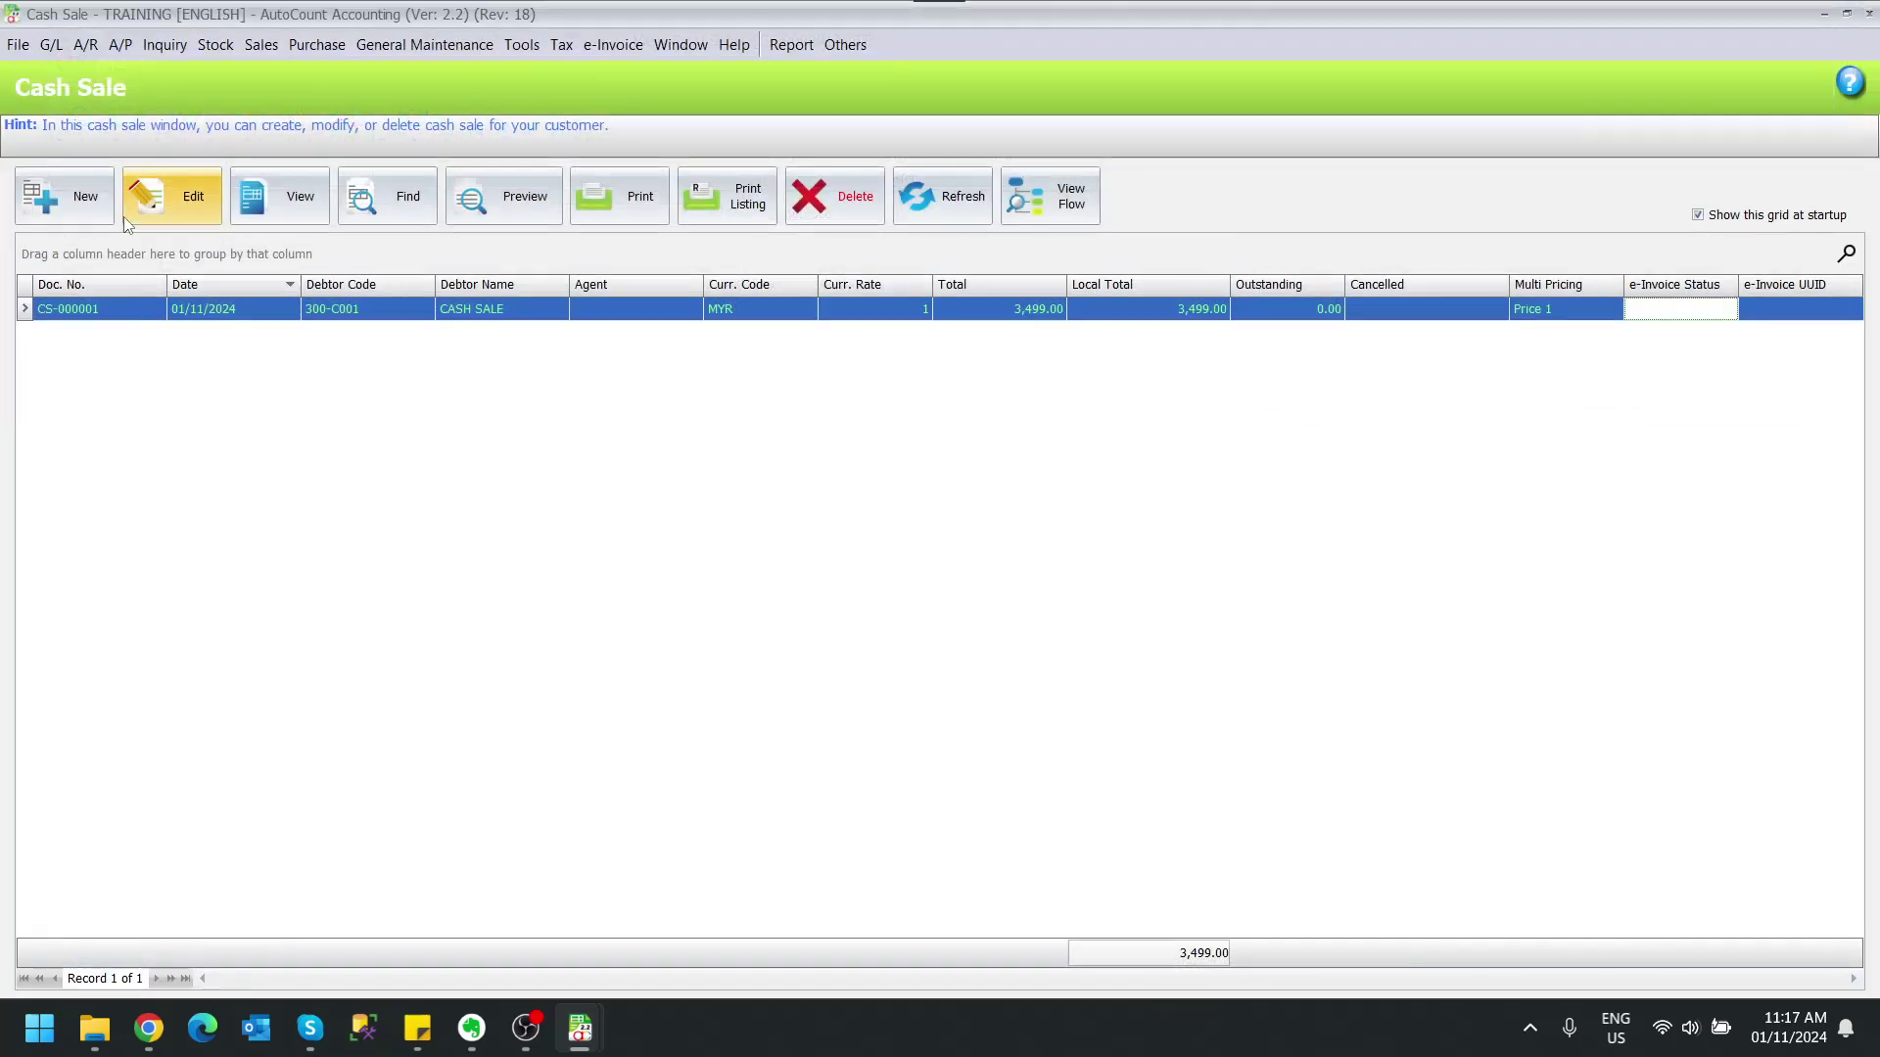
Create a second cash sale document for the CASH SALE debtor
left_click(56, 192)
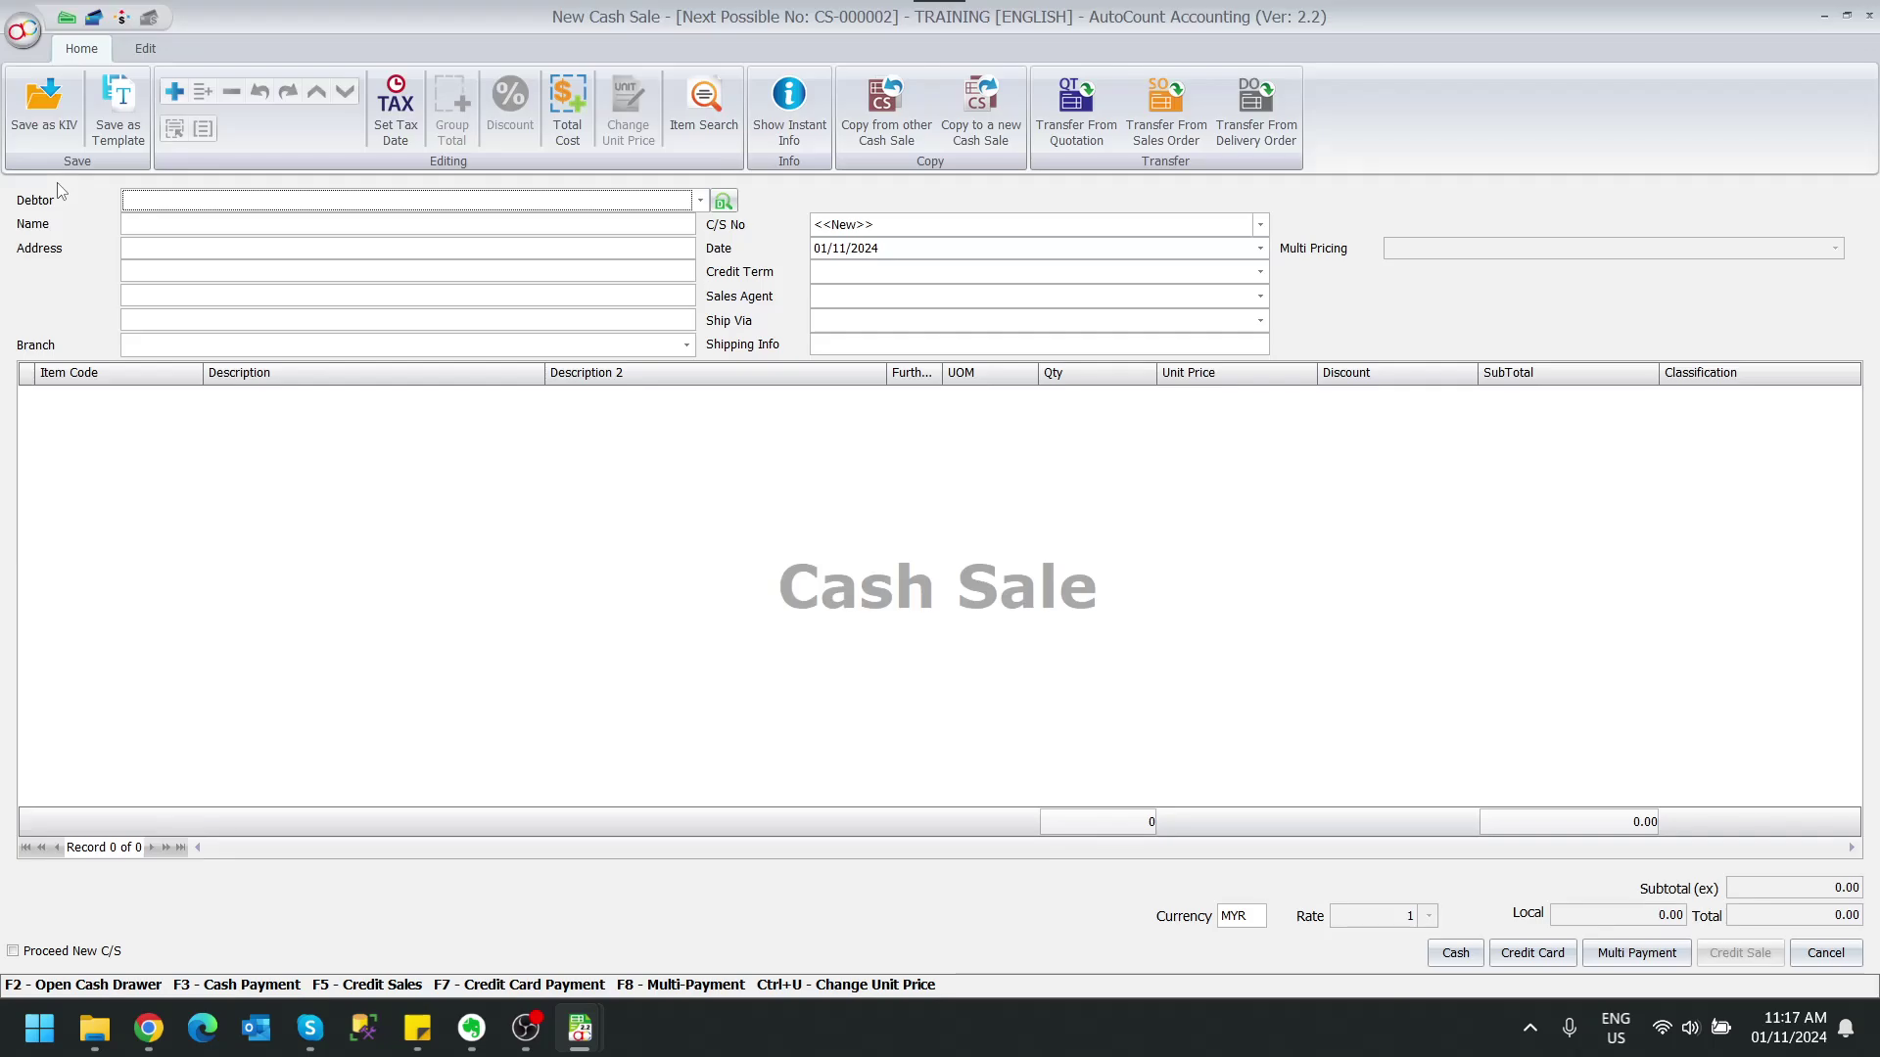
left_click(279, 201)
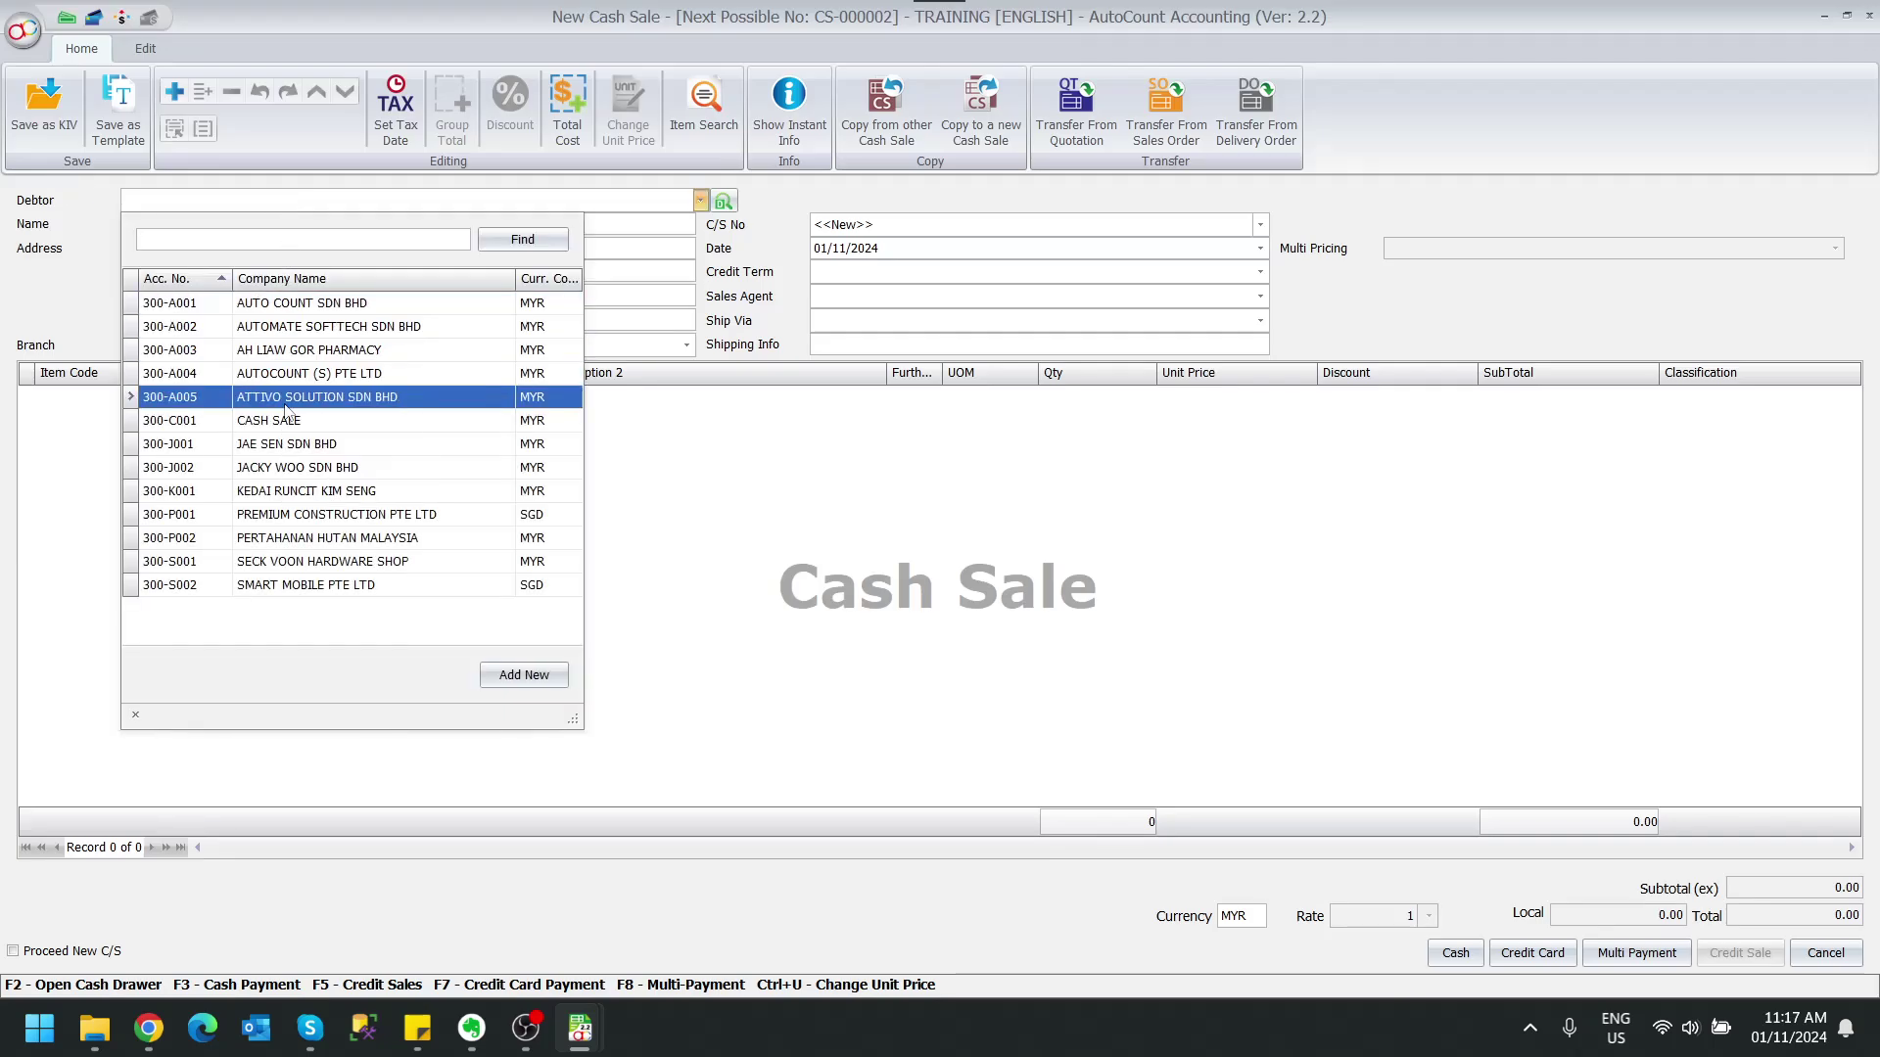
left_click(289, 428)
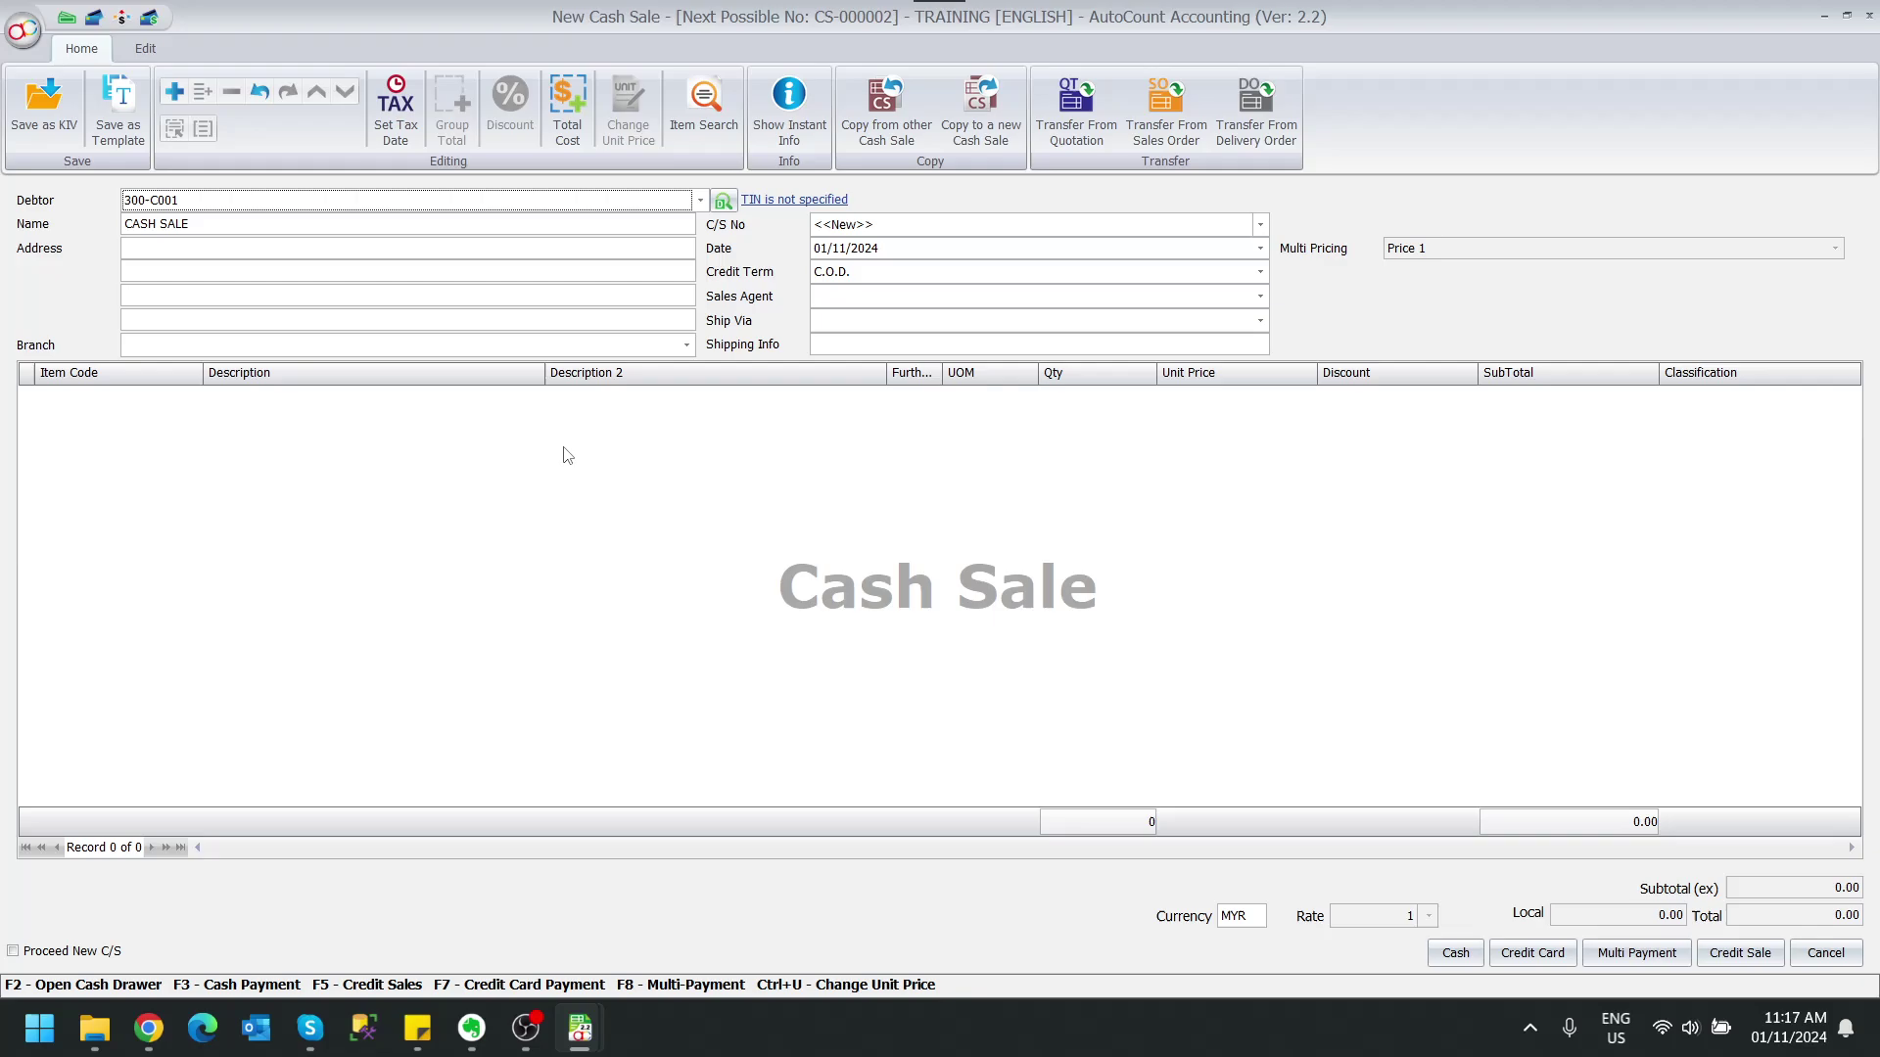
Add a line for the item XIAOMI MIX FLIP to the second cash sale
right_click(565, 456)
left_click(609, 464)
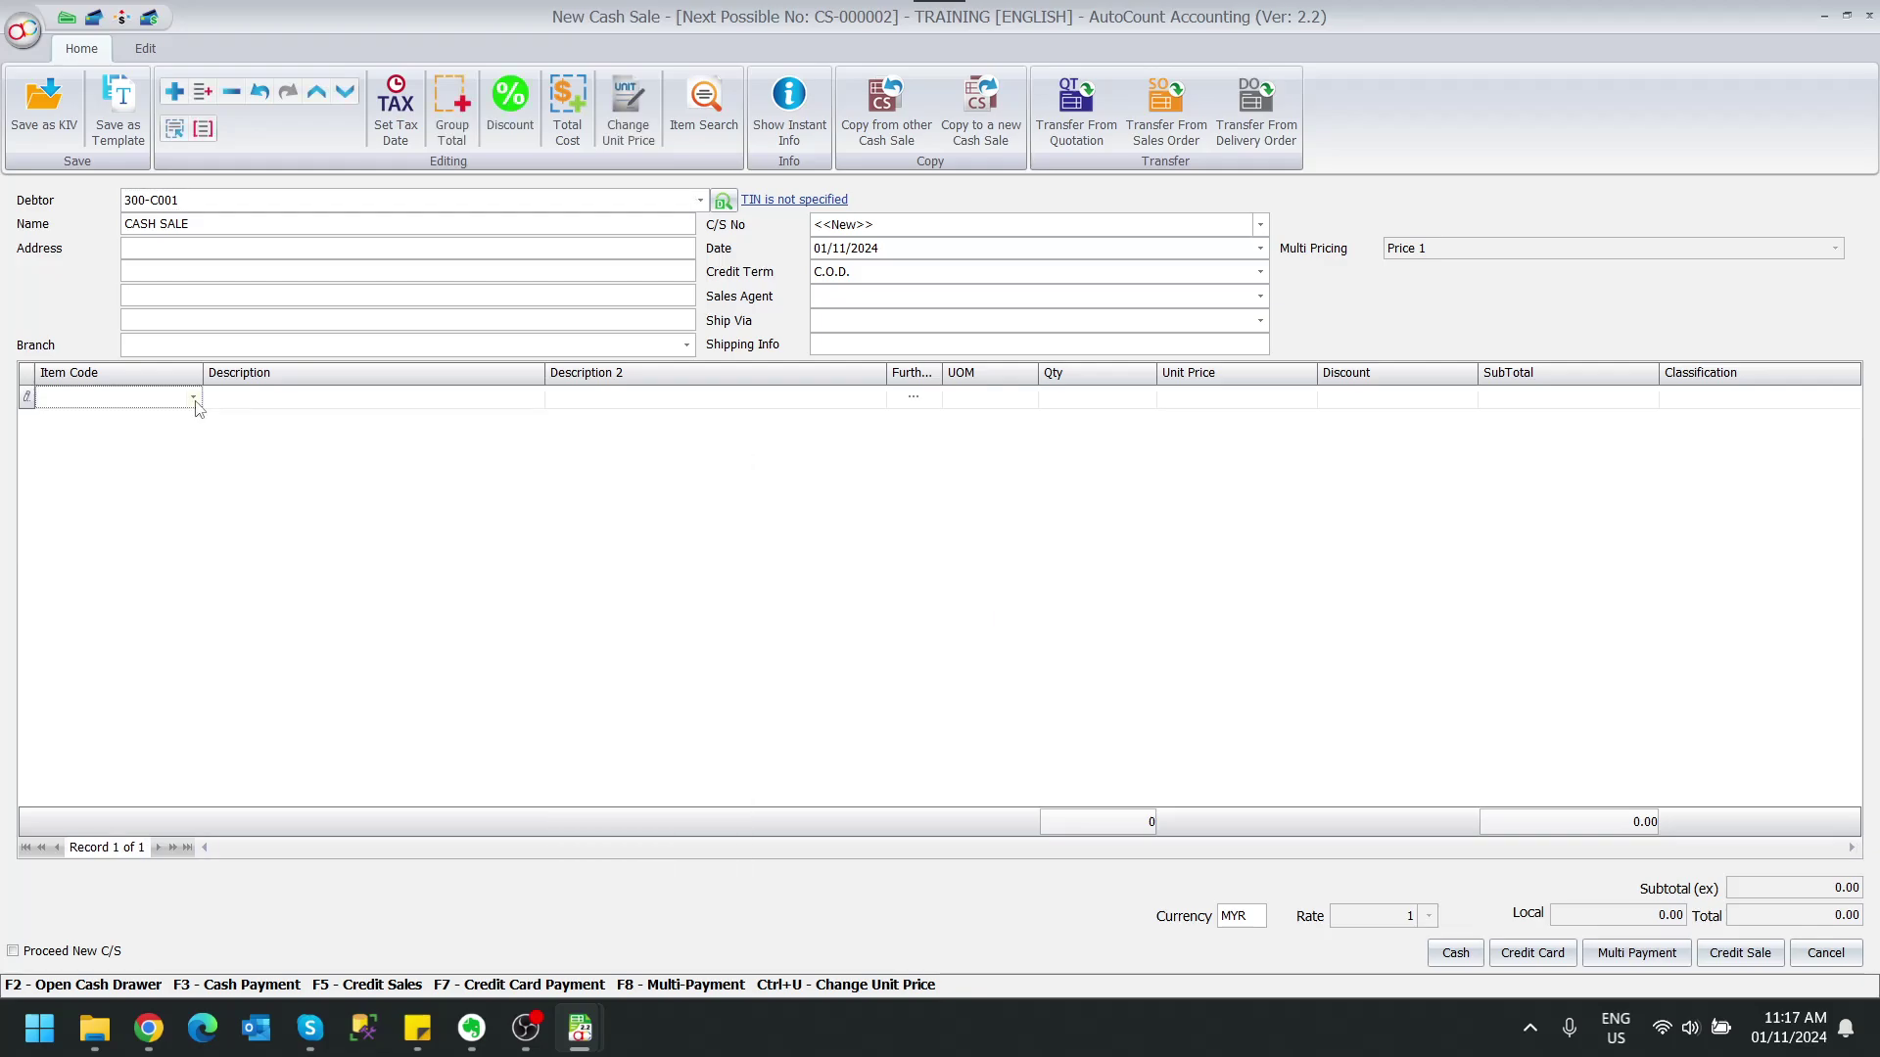
left_click(193, 397)
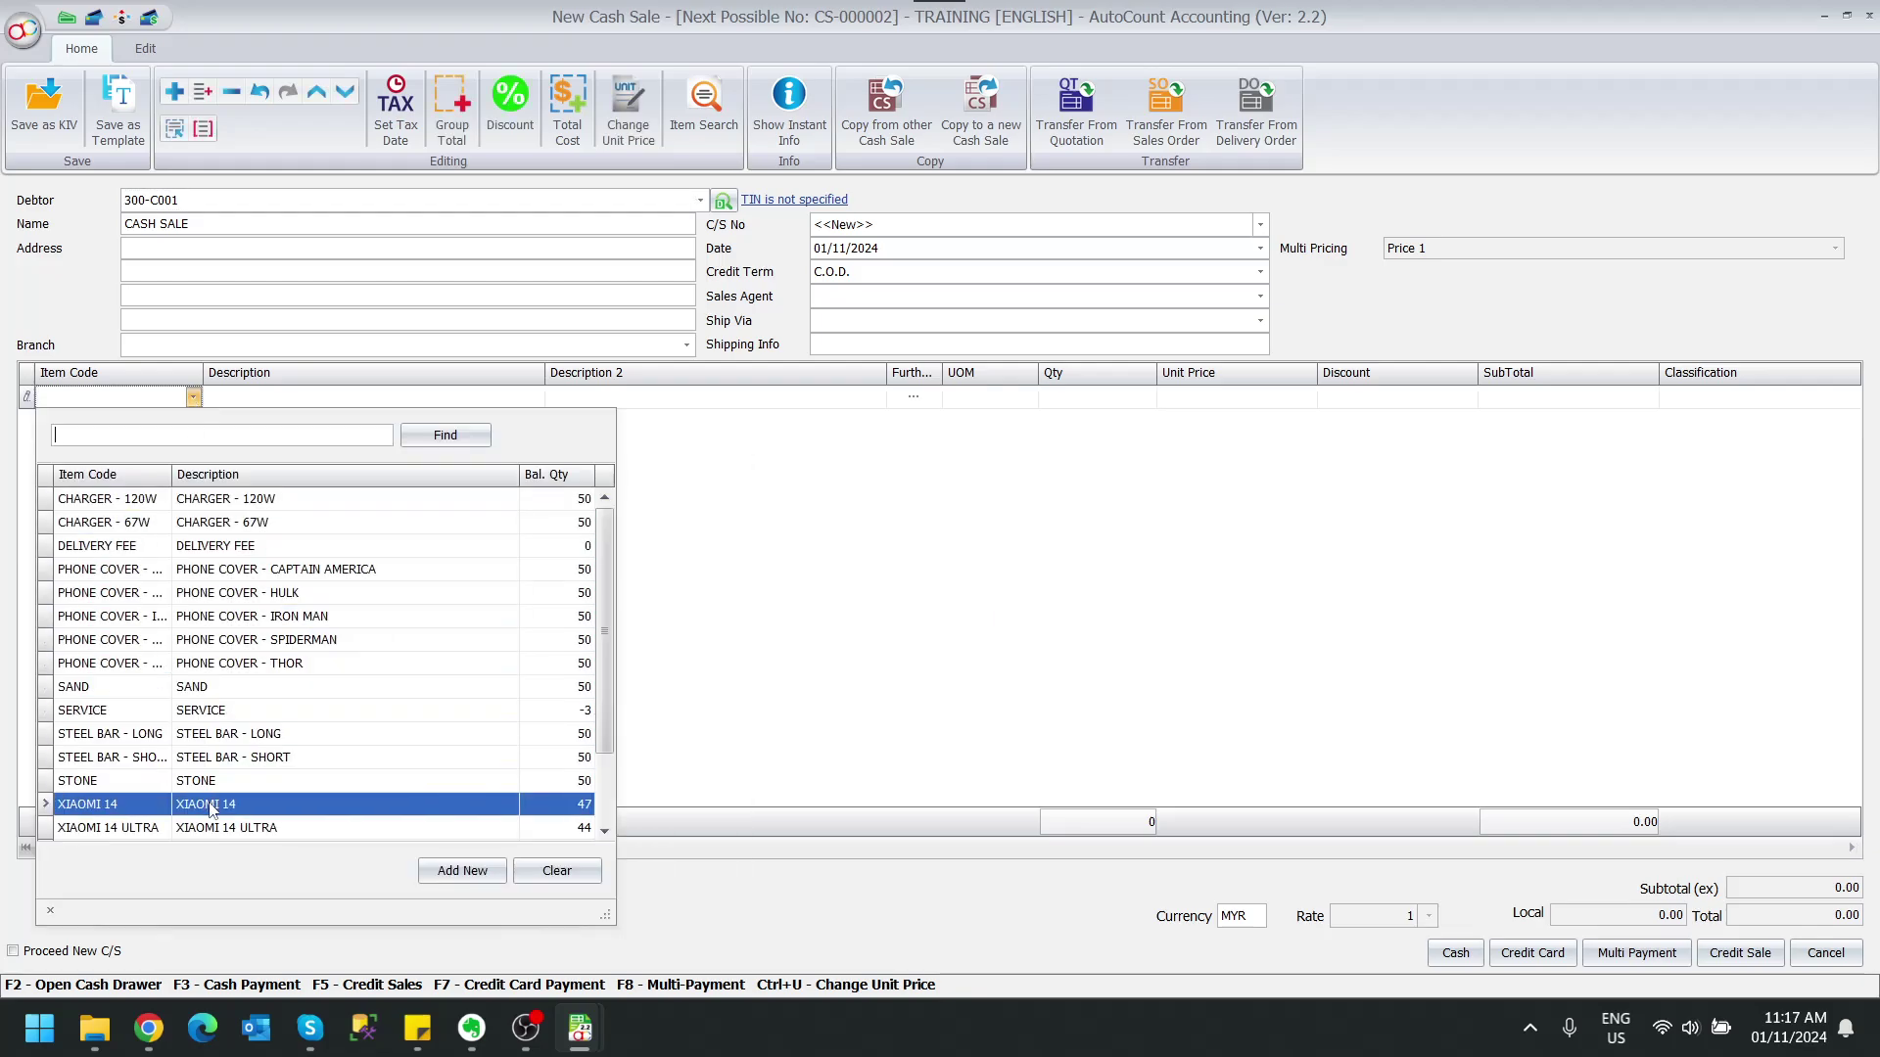
scroll(226, 808, "down", 1)
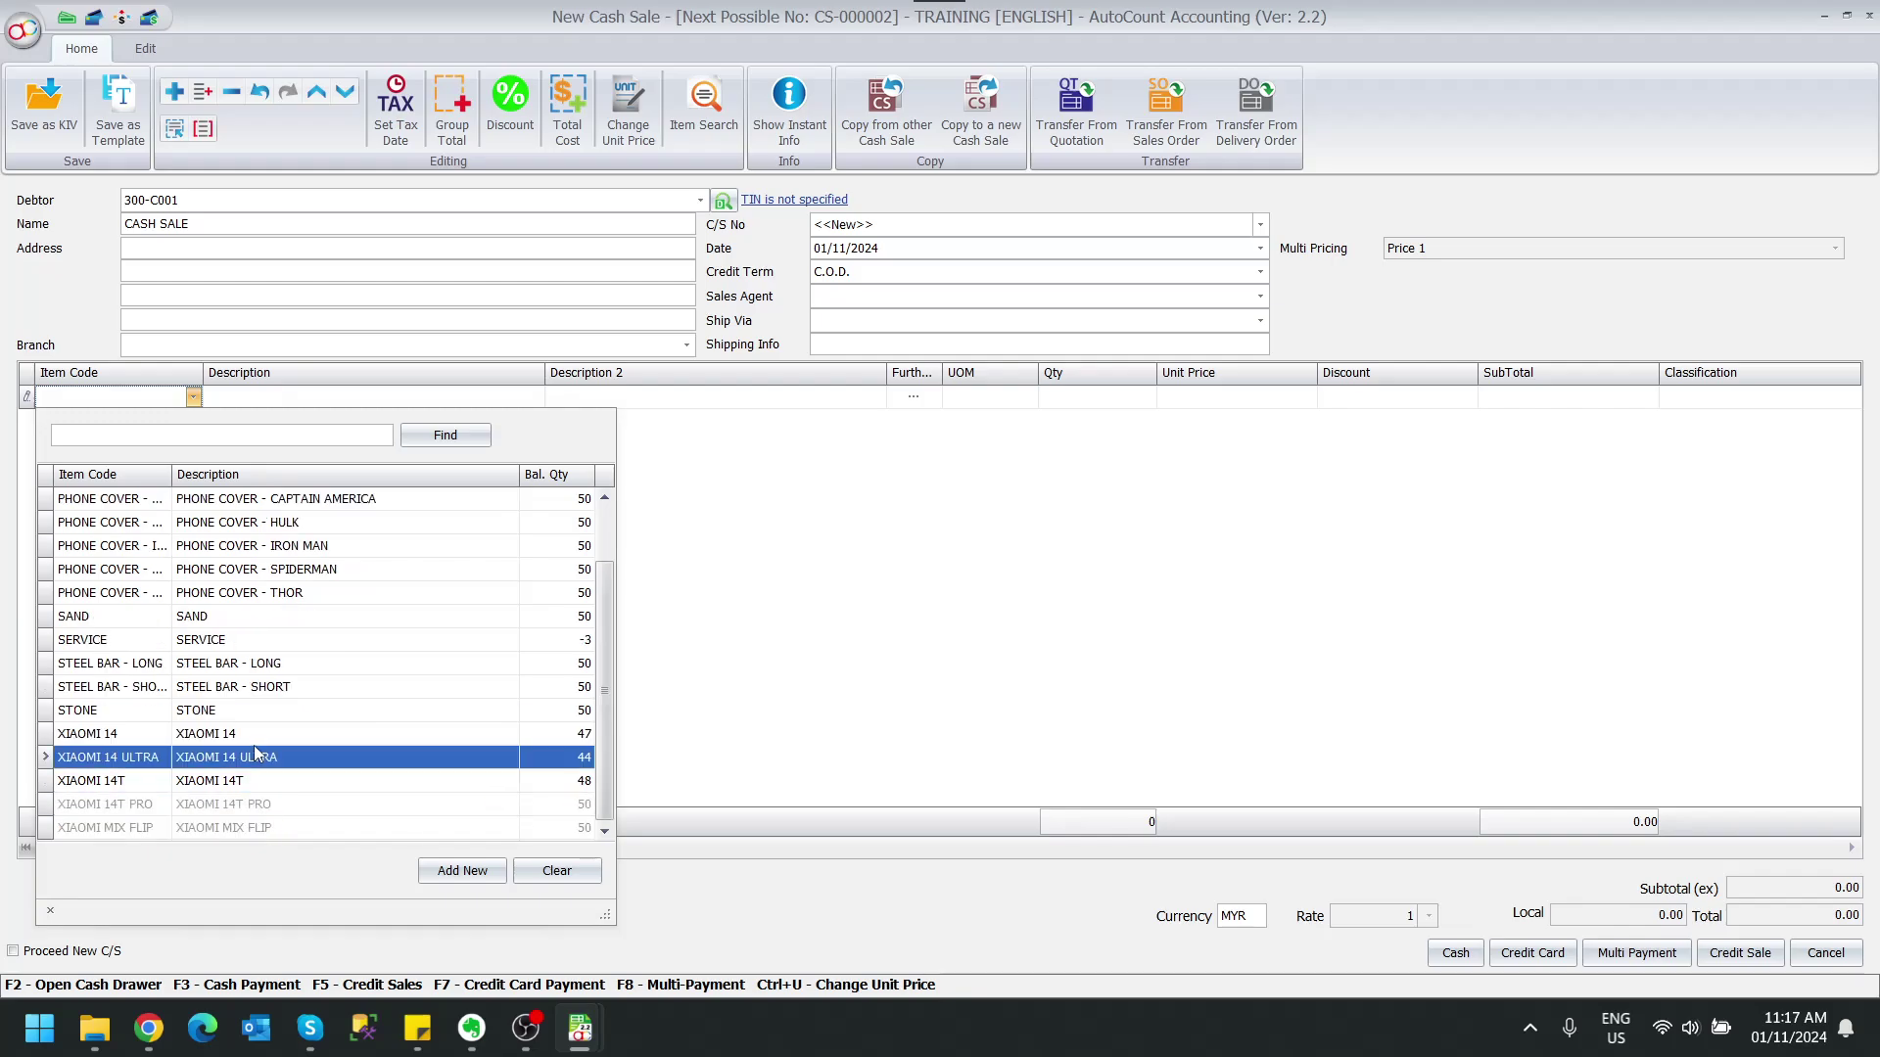
left_click(338, 828)
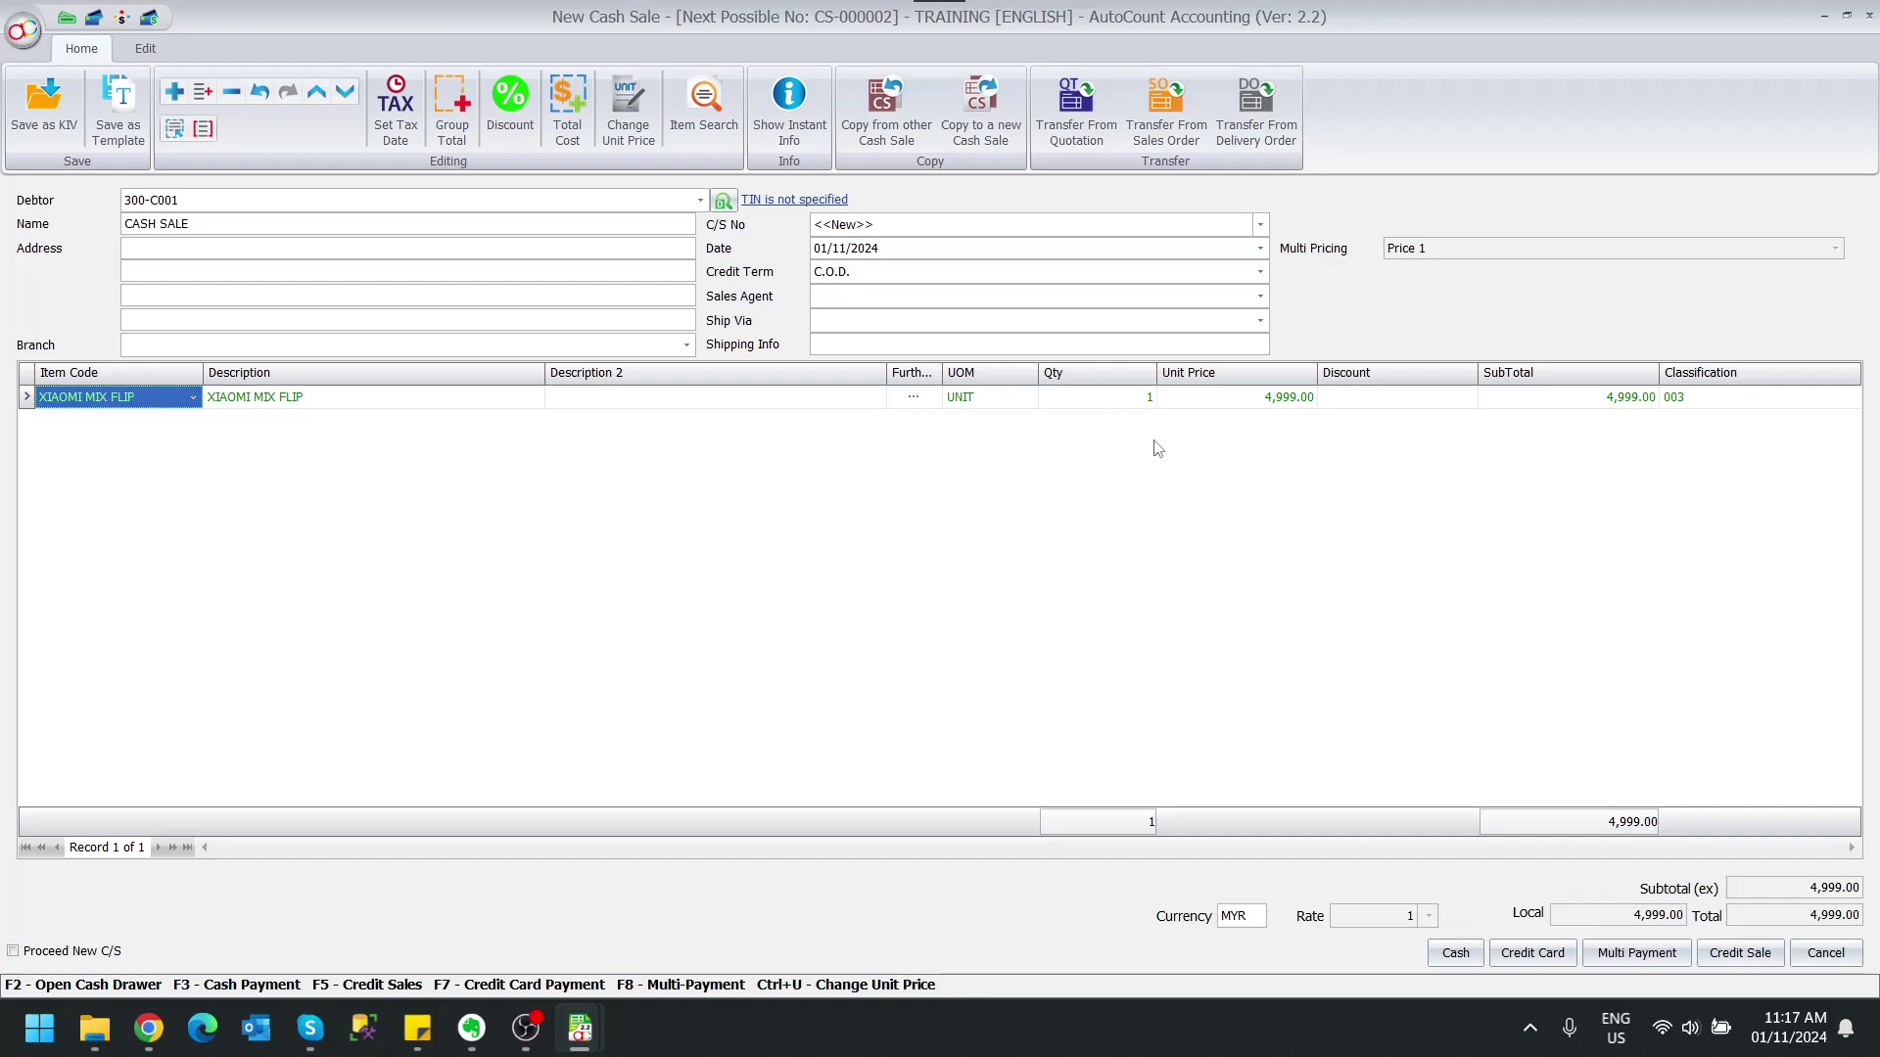
Open the cash sale's tax entity setting and view the blank form for creating a new tax entity
left_click(785, 206)
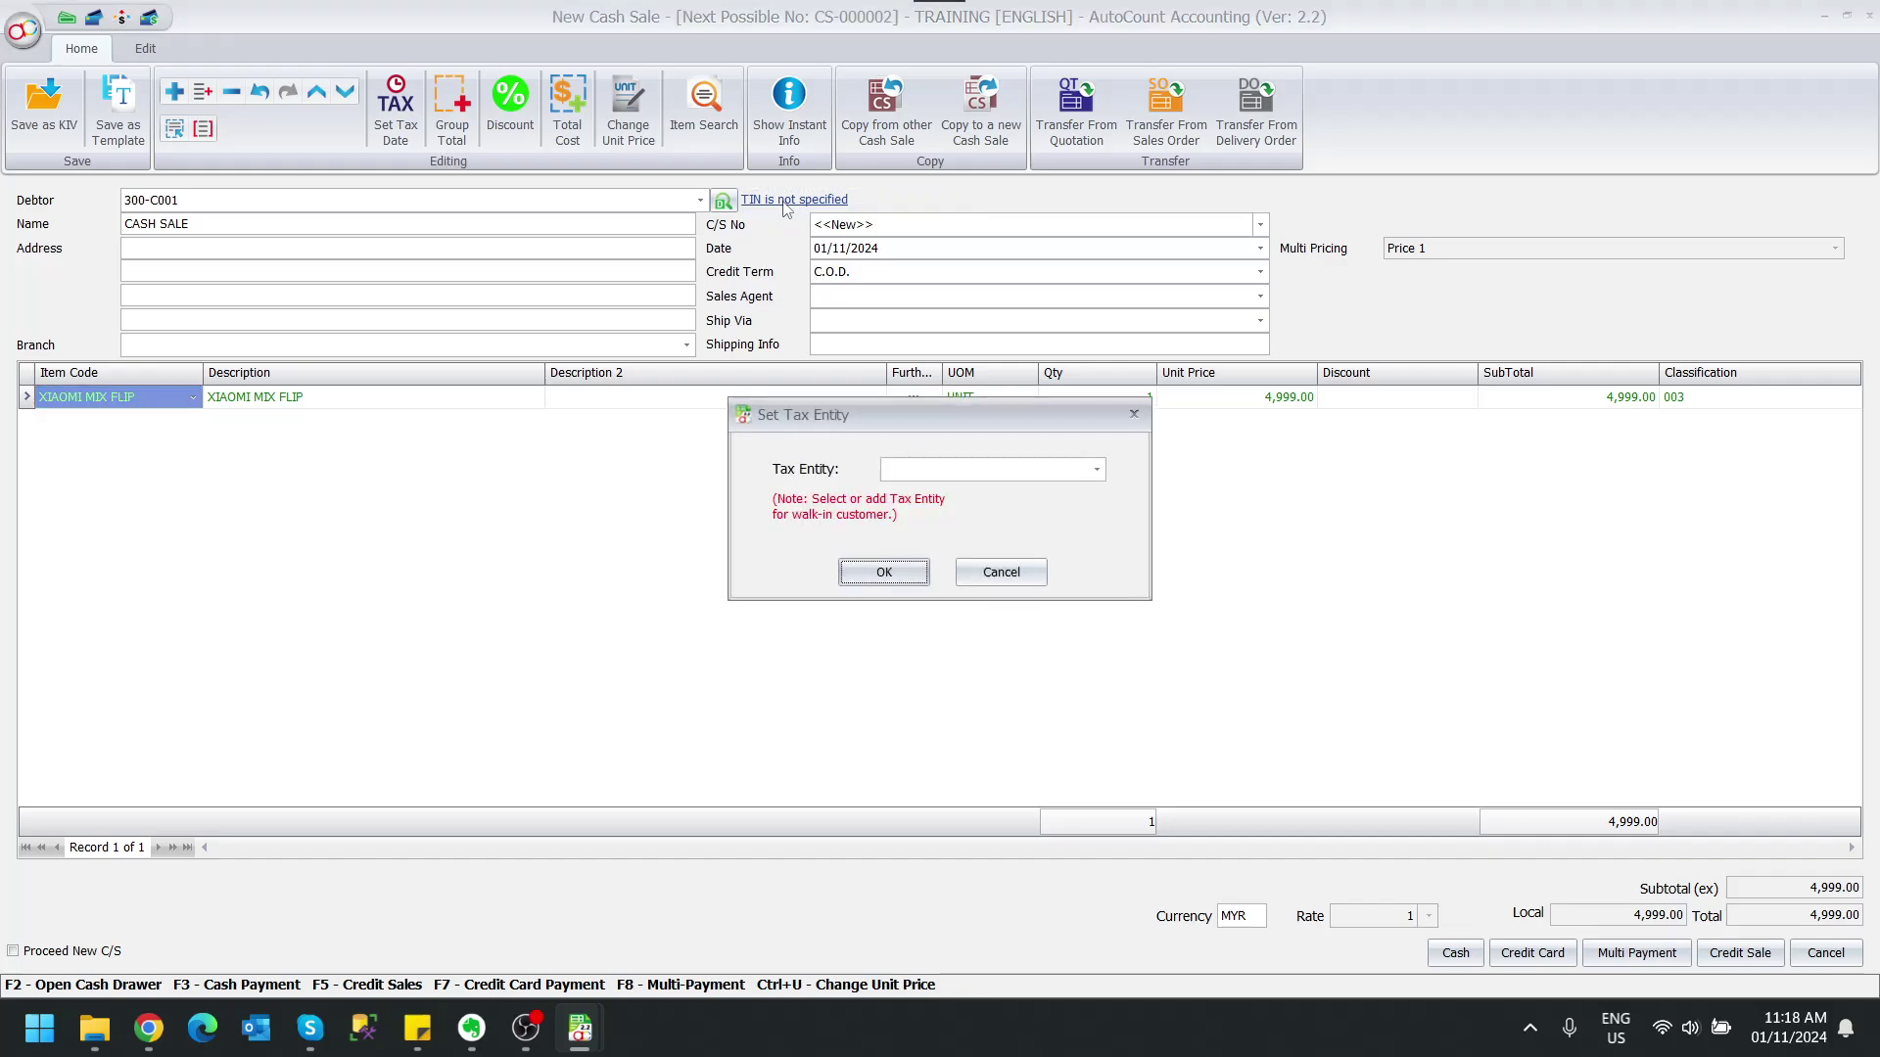
left_click(1098, 471)
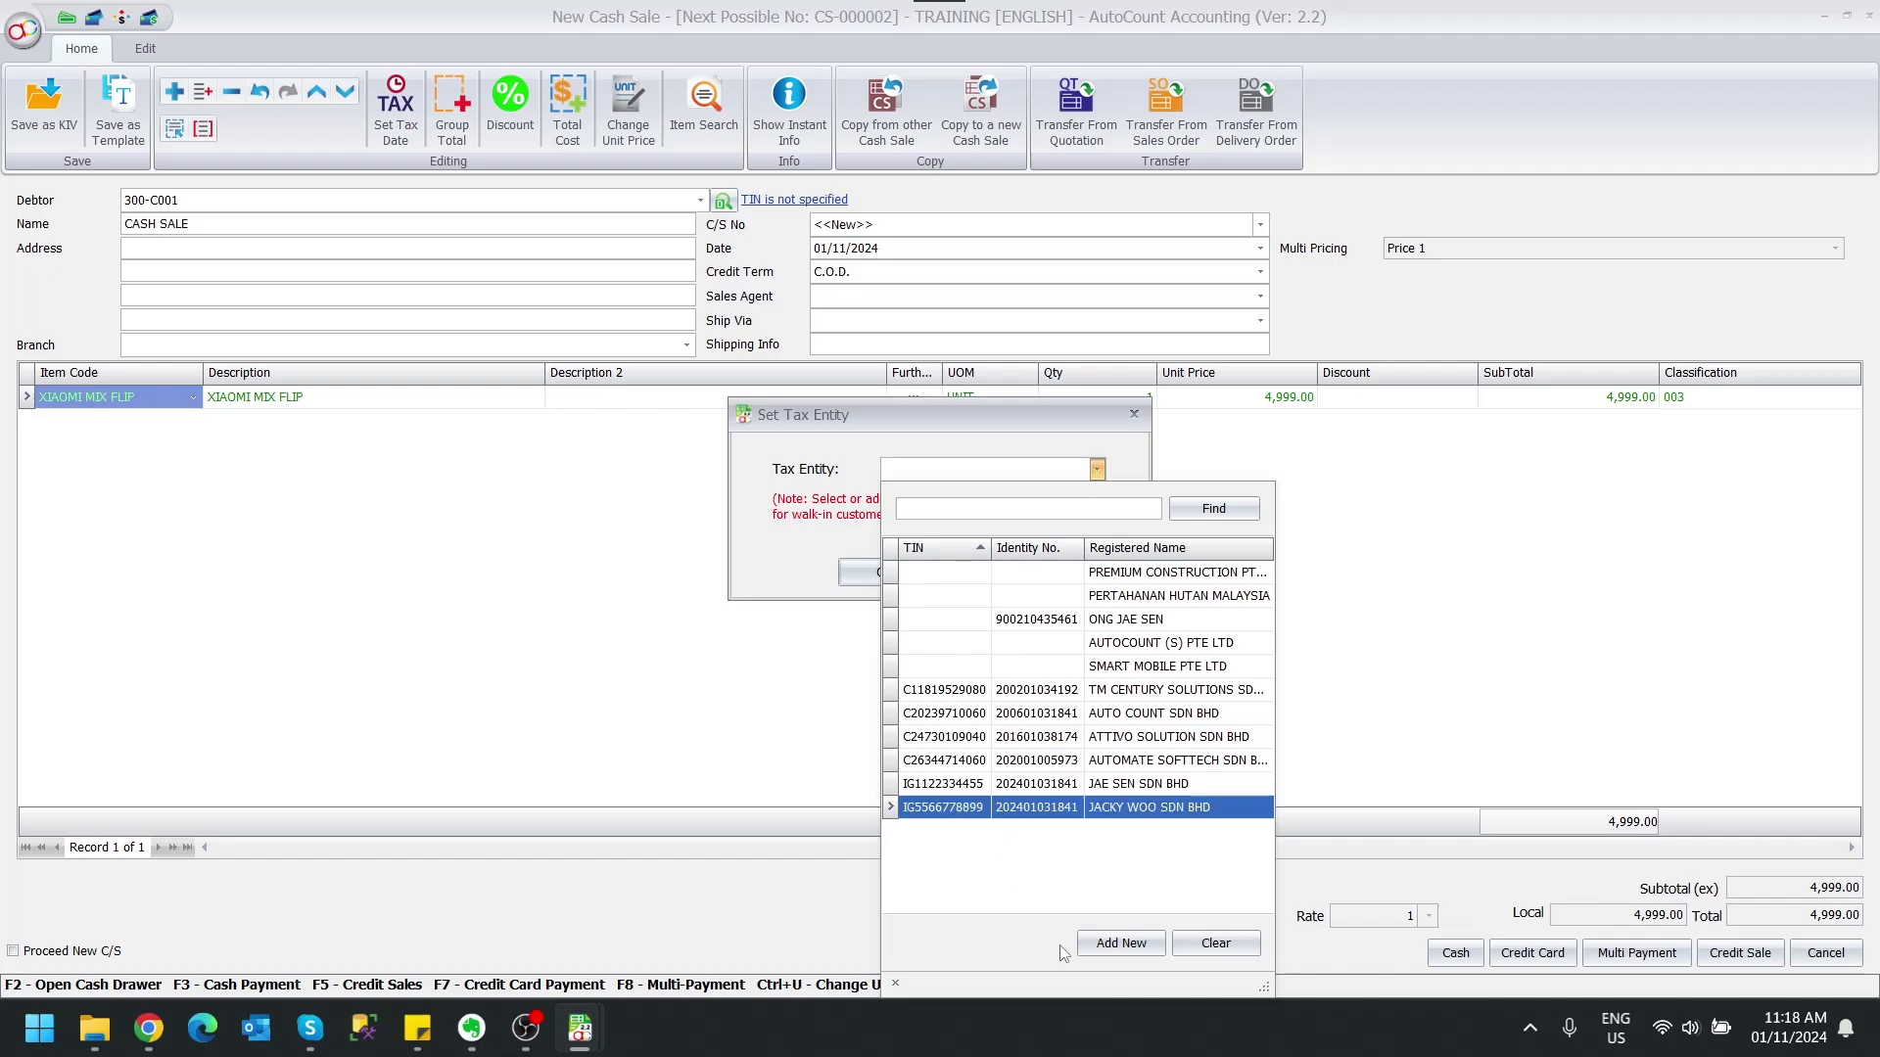
left_click(1102, 945)
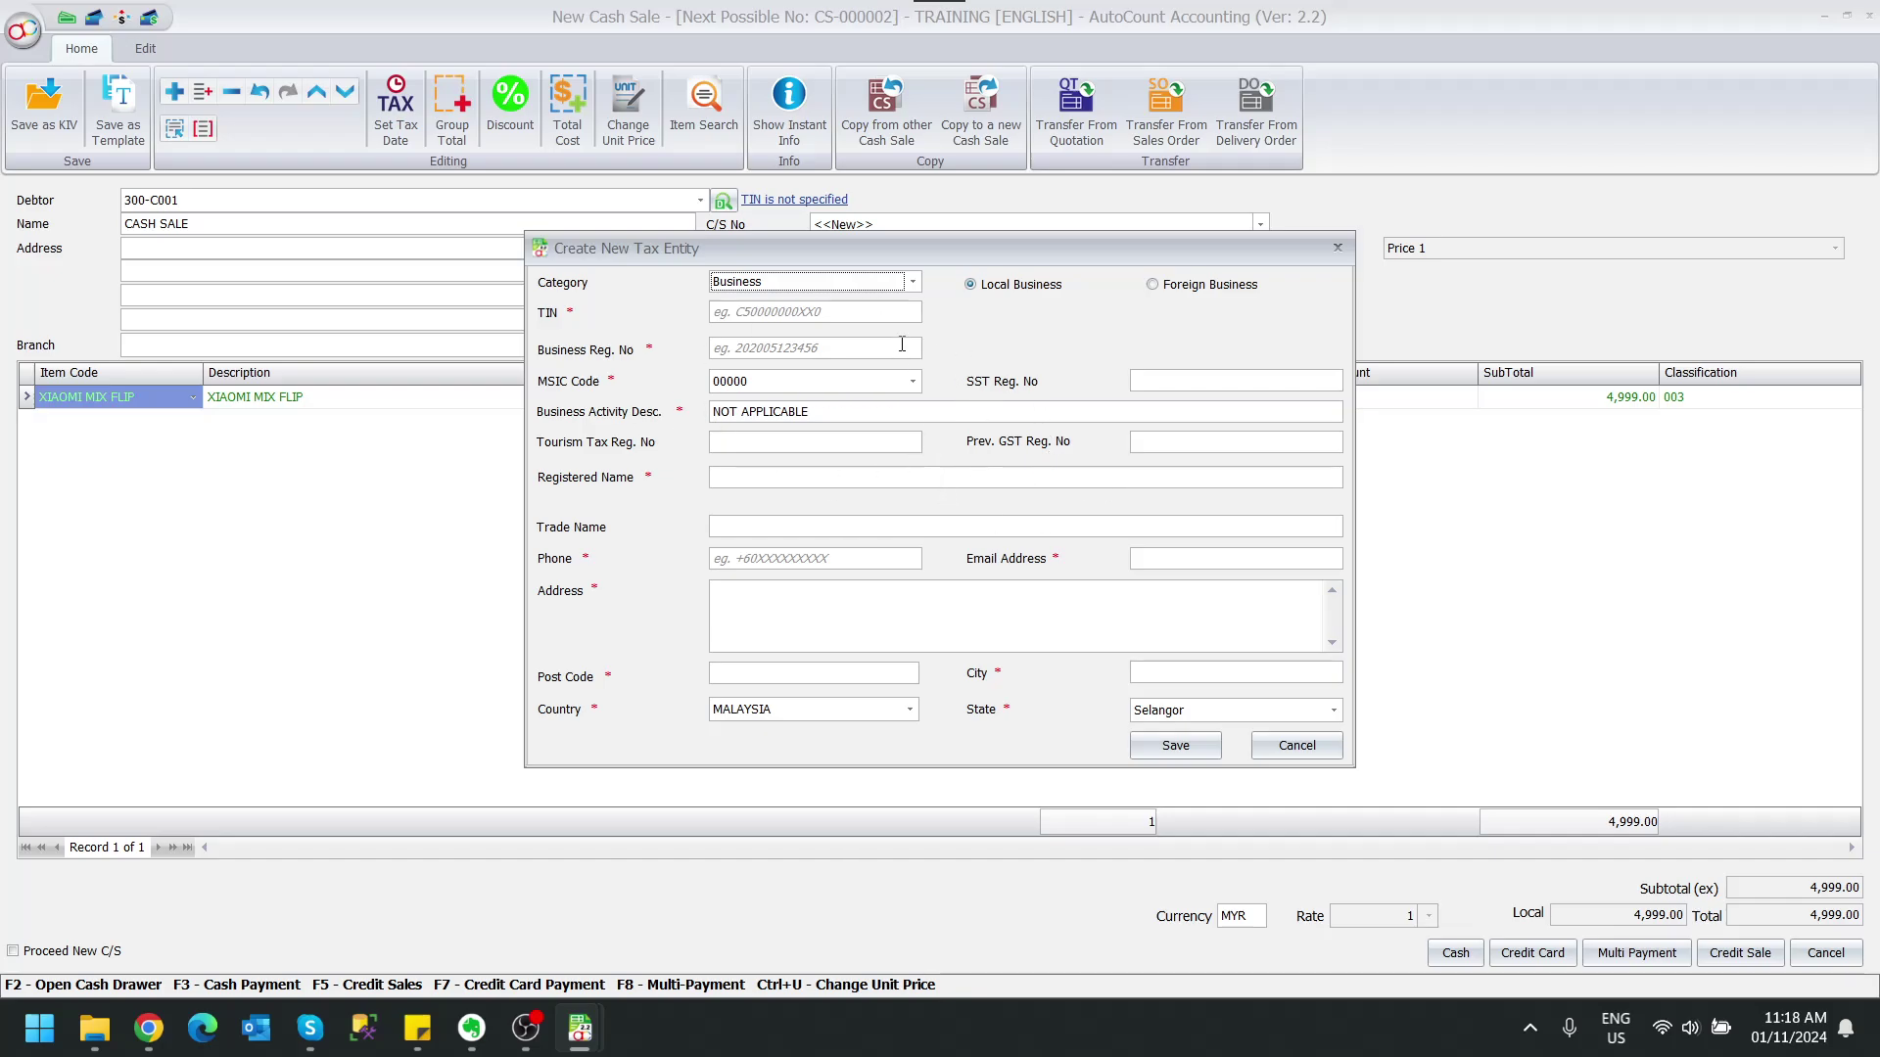
left_click(1336, 248)
Set the cash sale's tax entity to the individual registered with an identity number but no TIN
left_click(1092, 474)
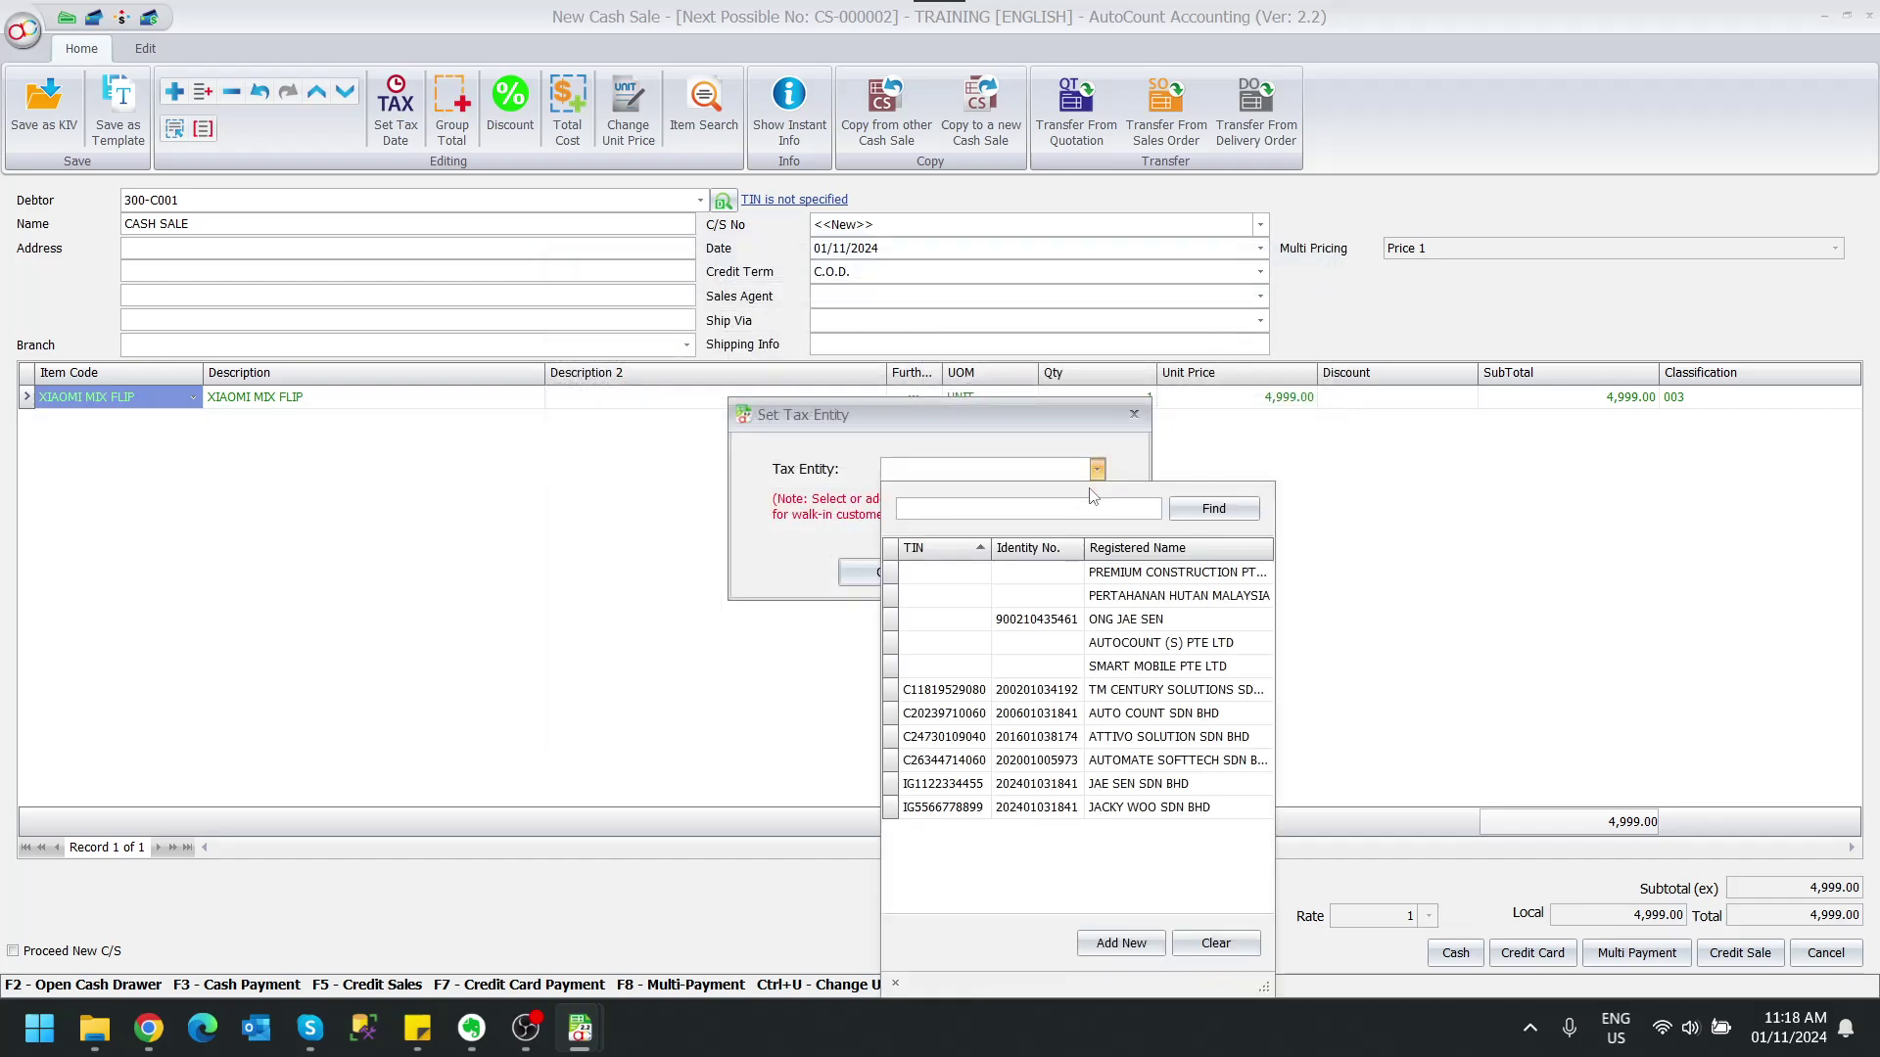
left_click(1111, 789)
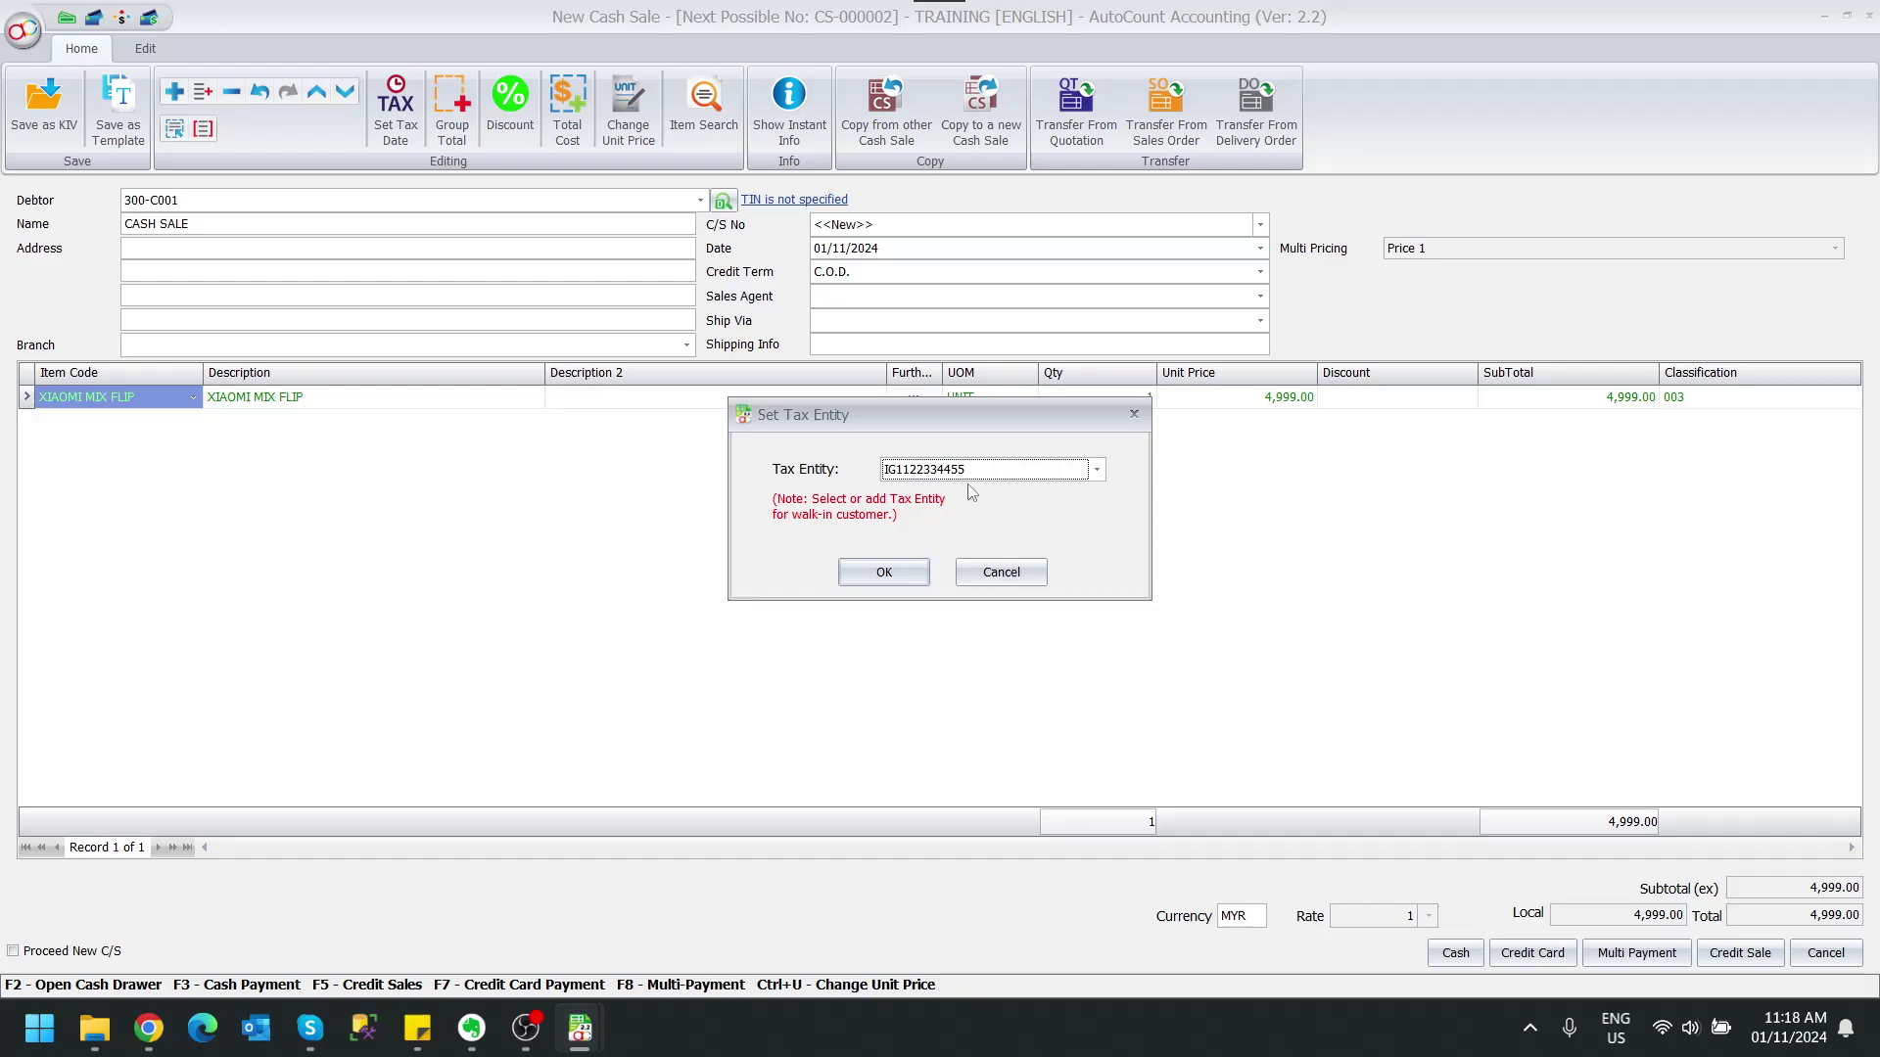
left_click(1047, 476)
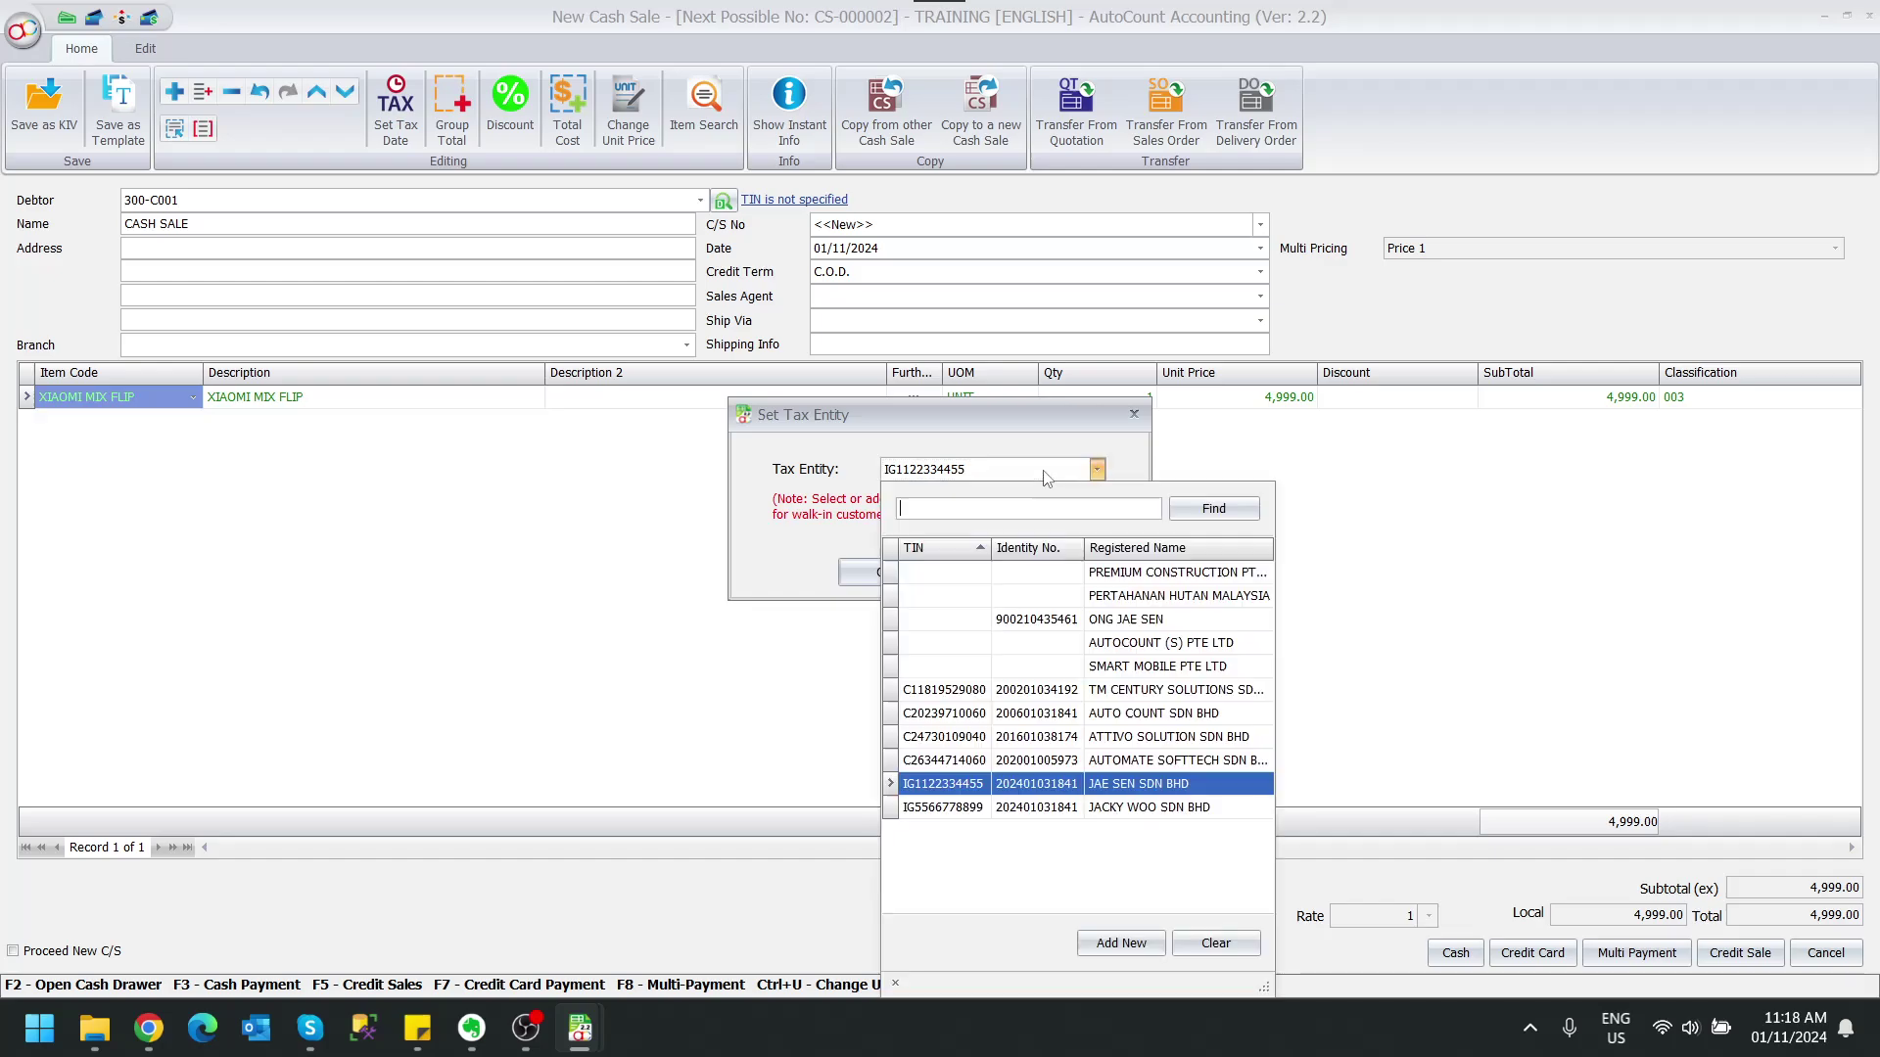
left_click(1179, 621)
left_click(896, 576)
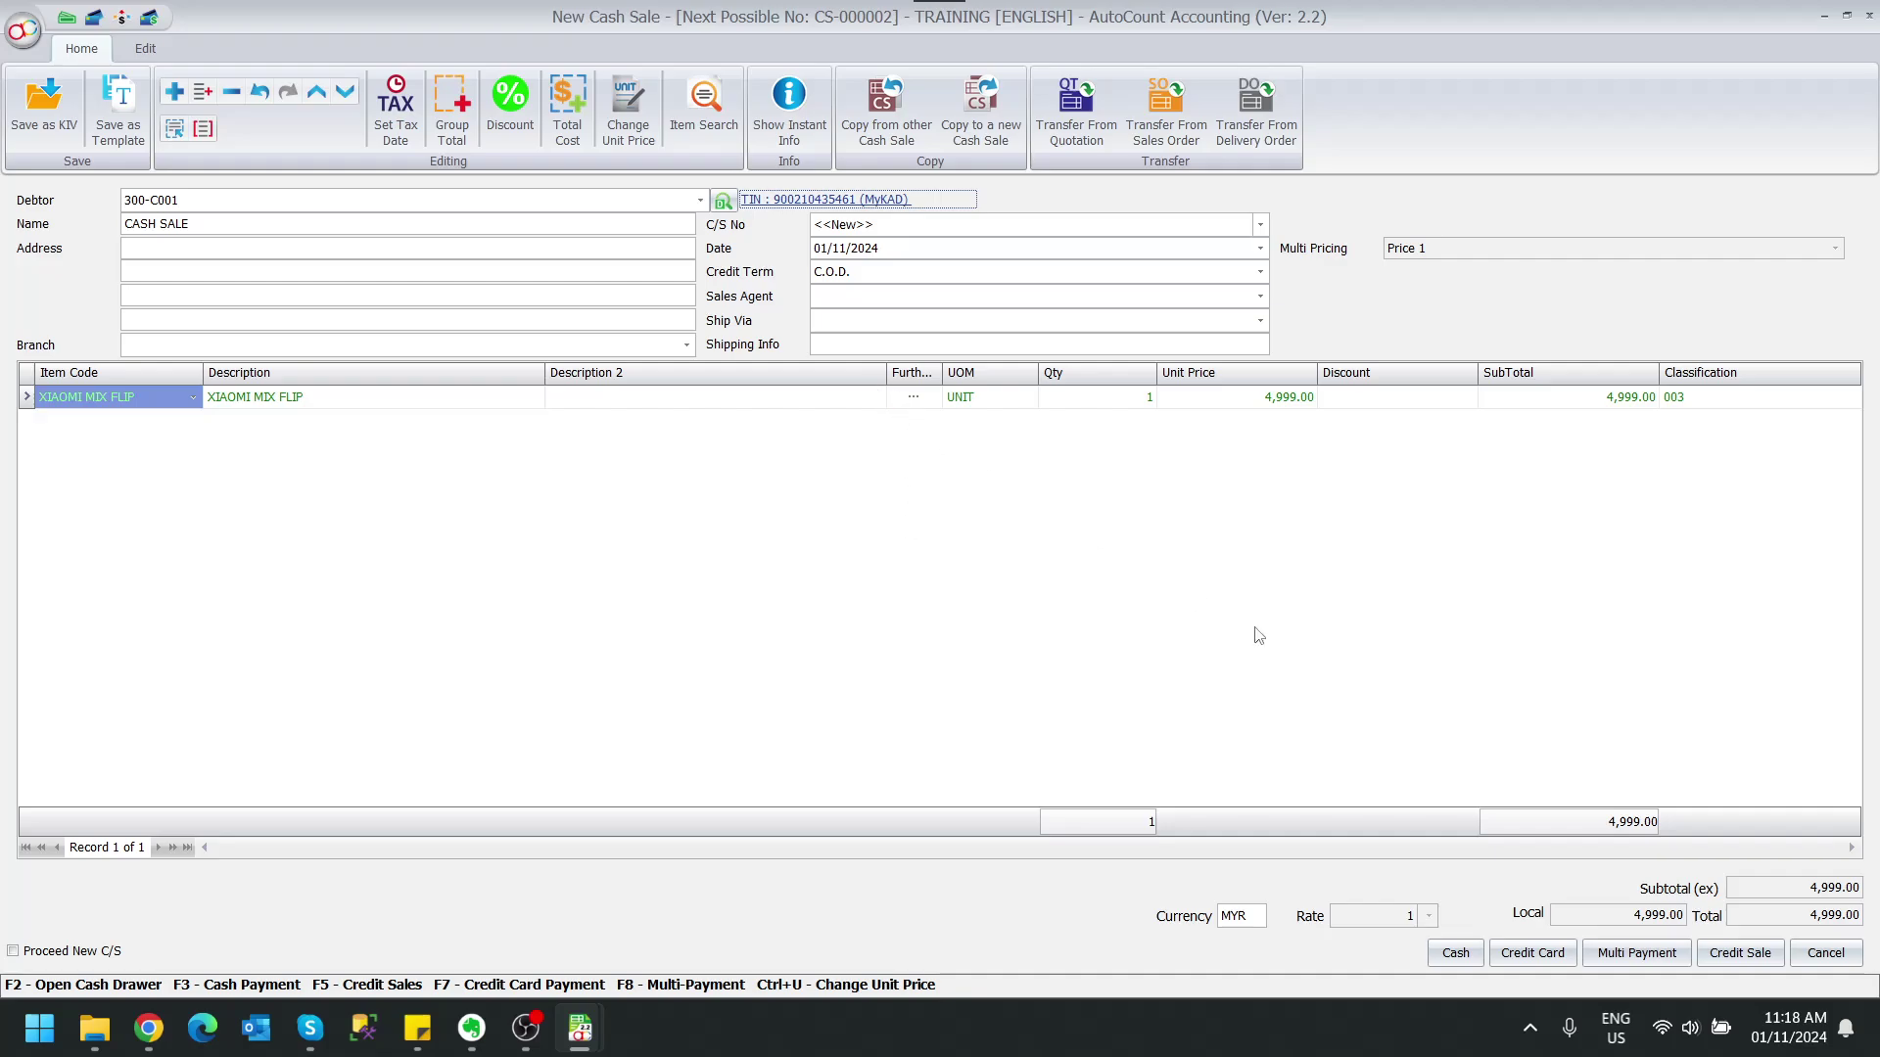
Complete the cash sale with a cash payment of 5000 and refresh the cash sale list to update its e-Invoice status
left_click(1448, 960)
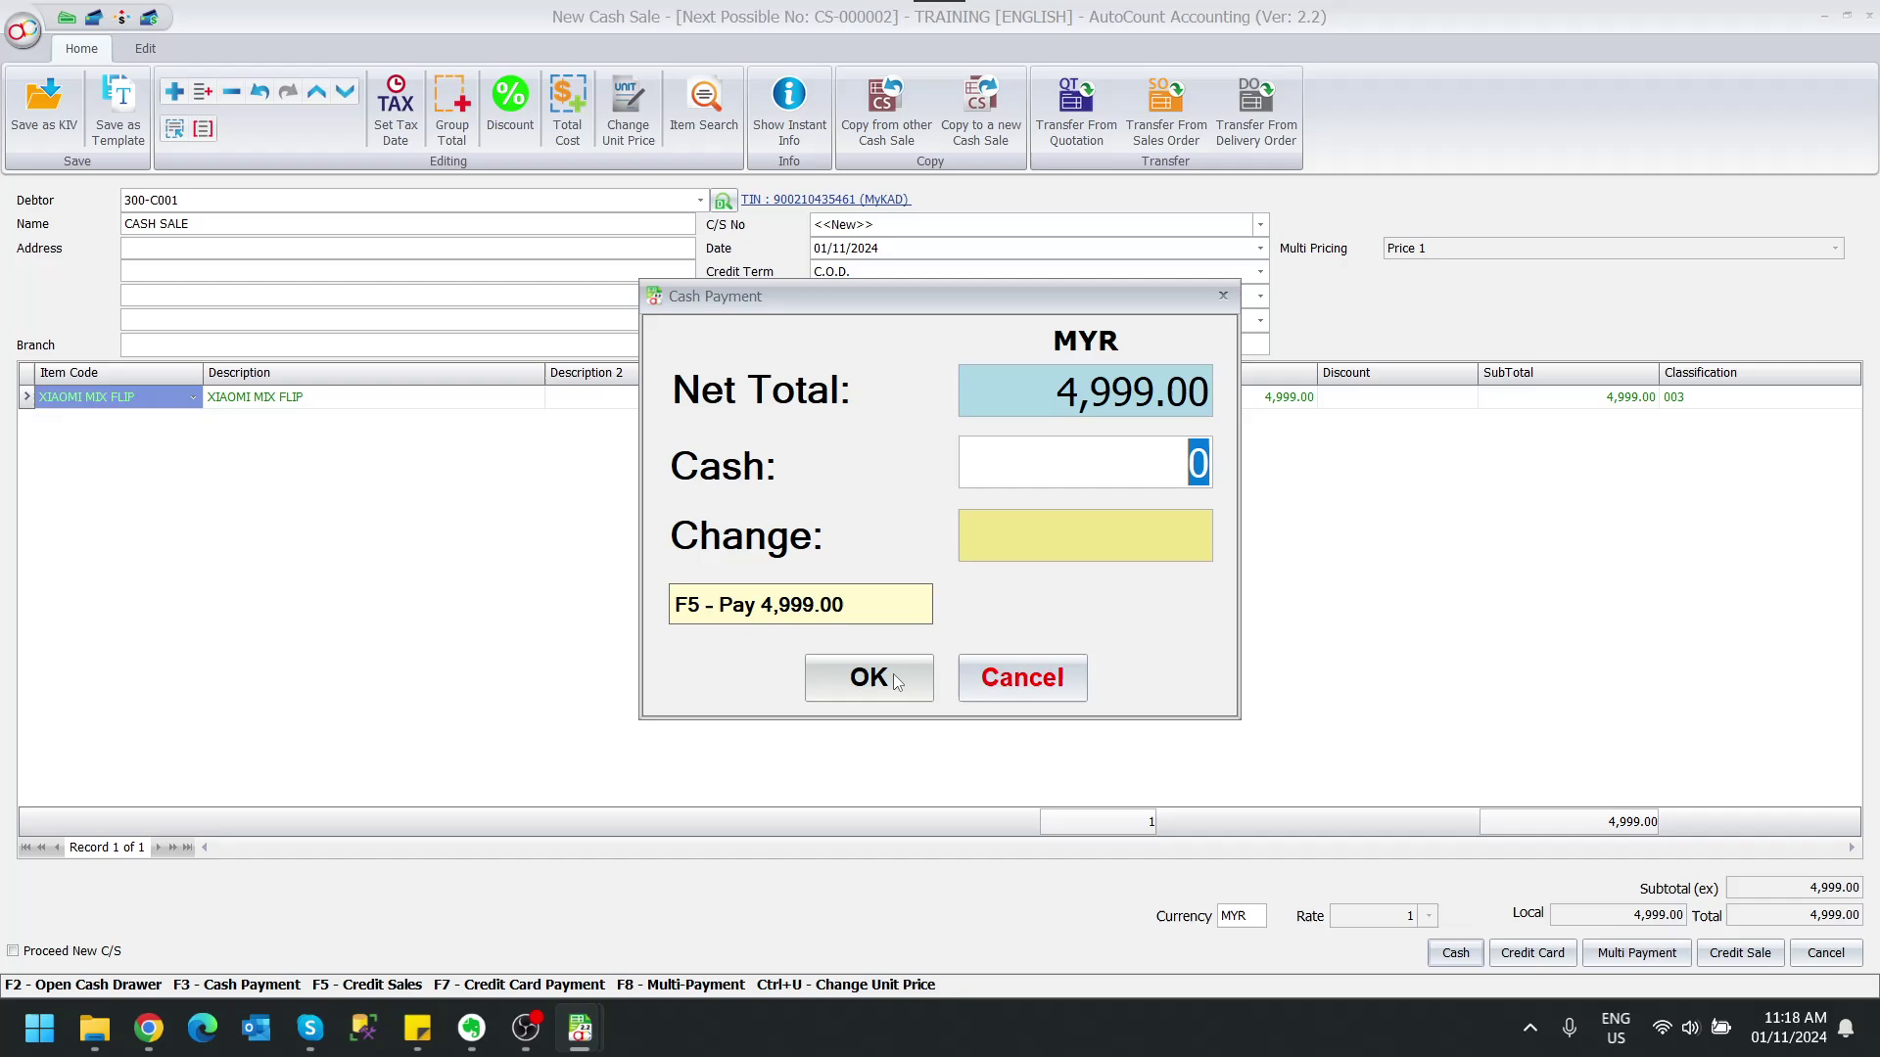
type("5000")
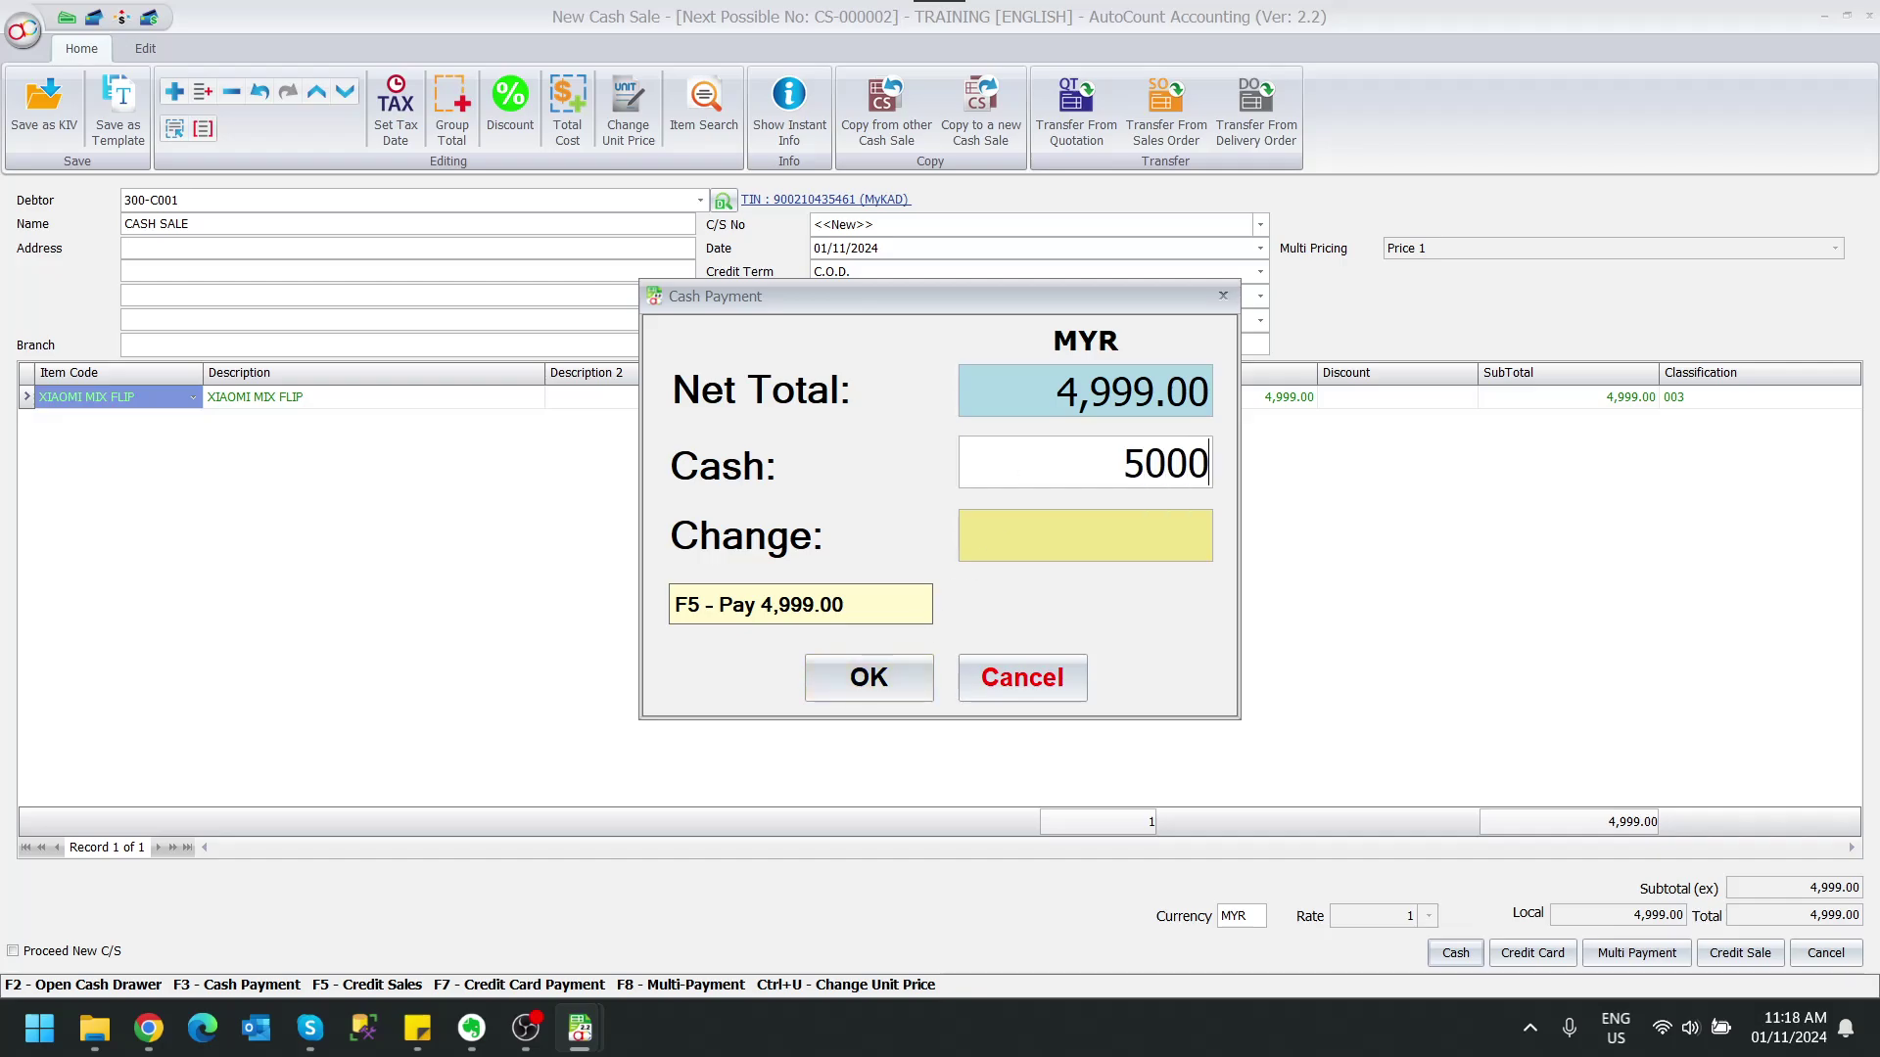
left_click(835, 682)
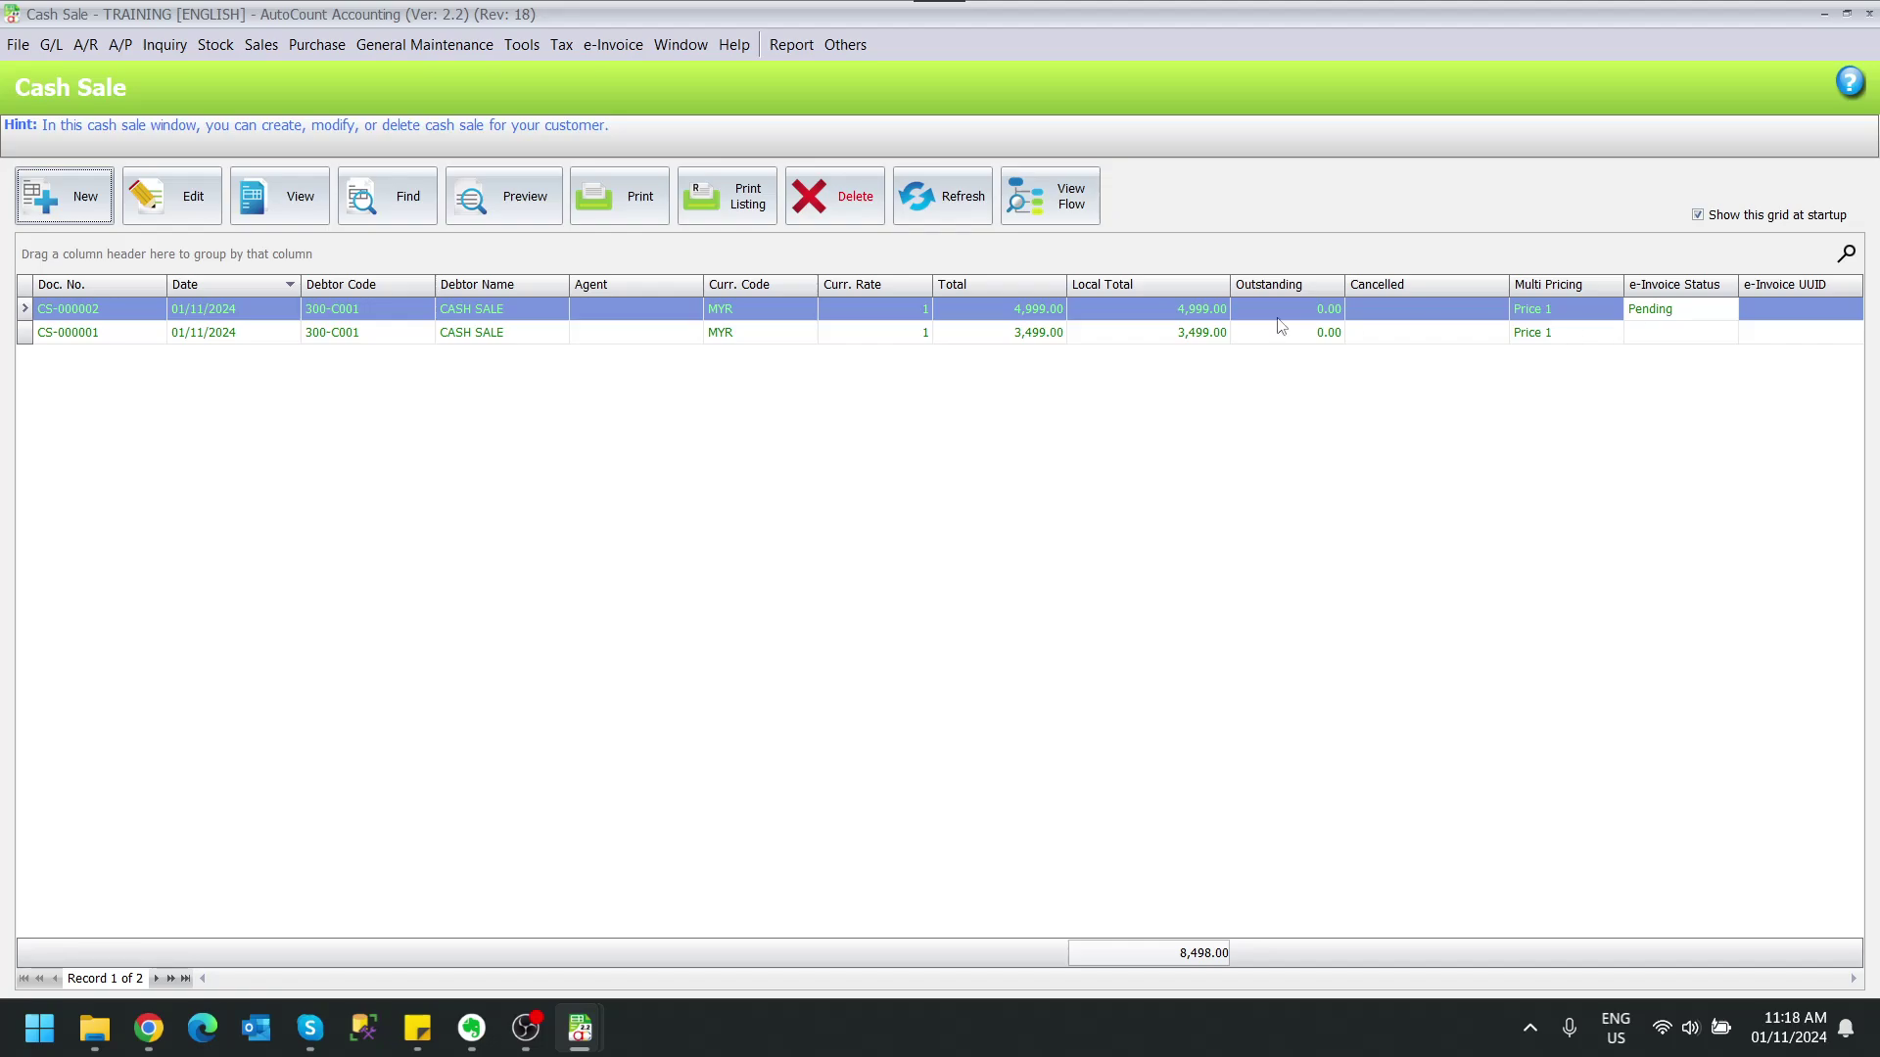
left_click(964, 217)
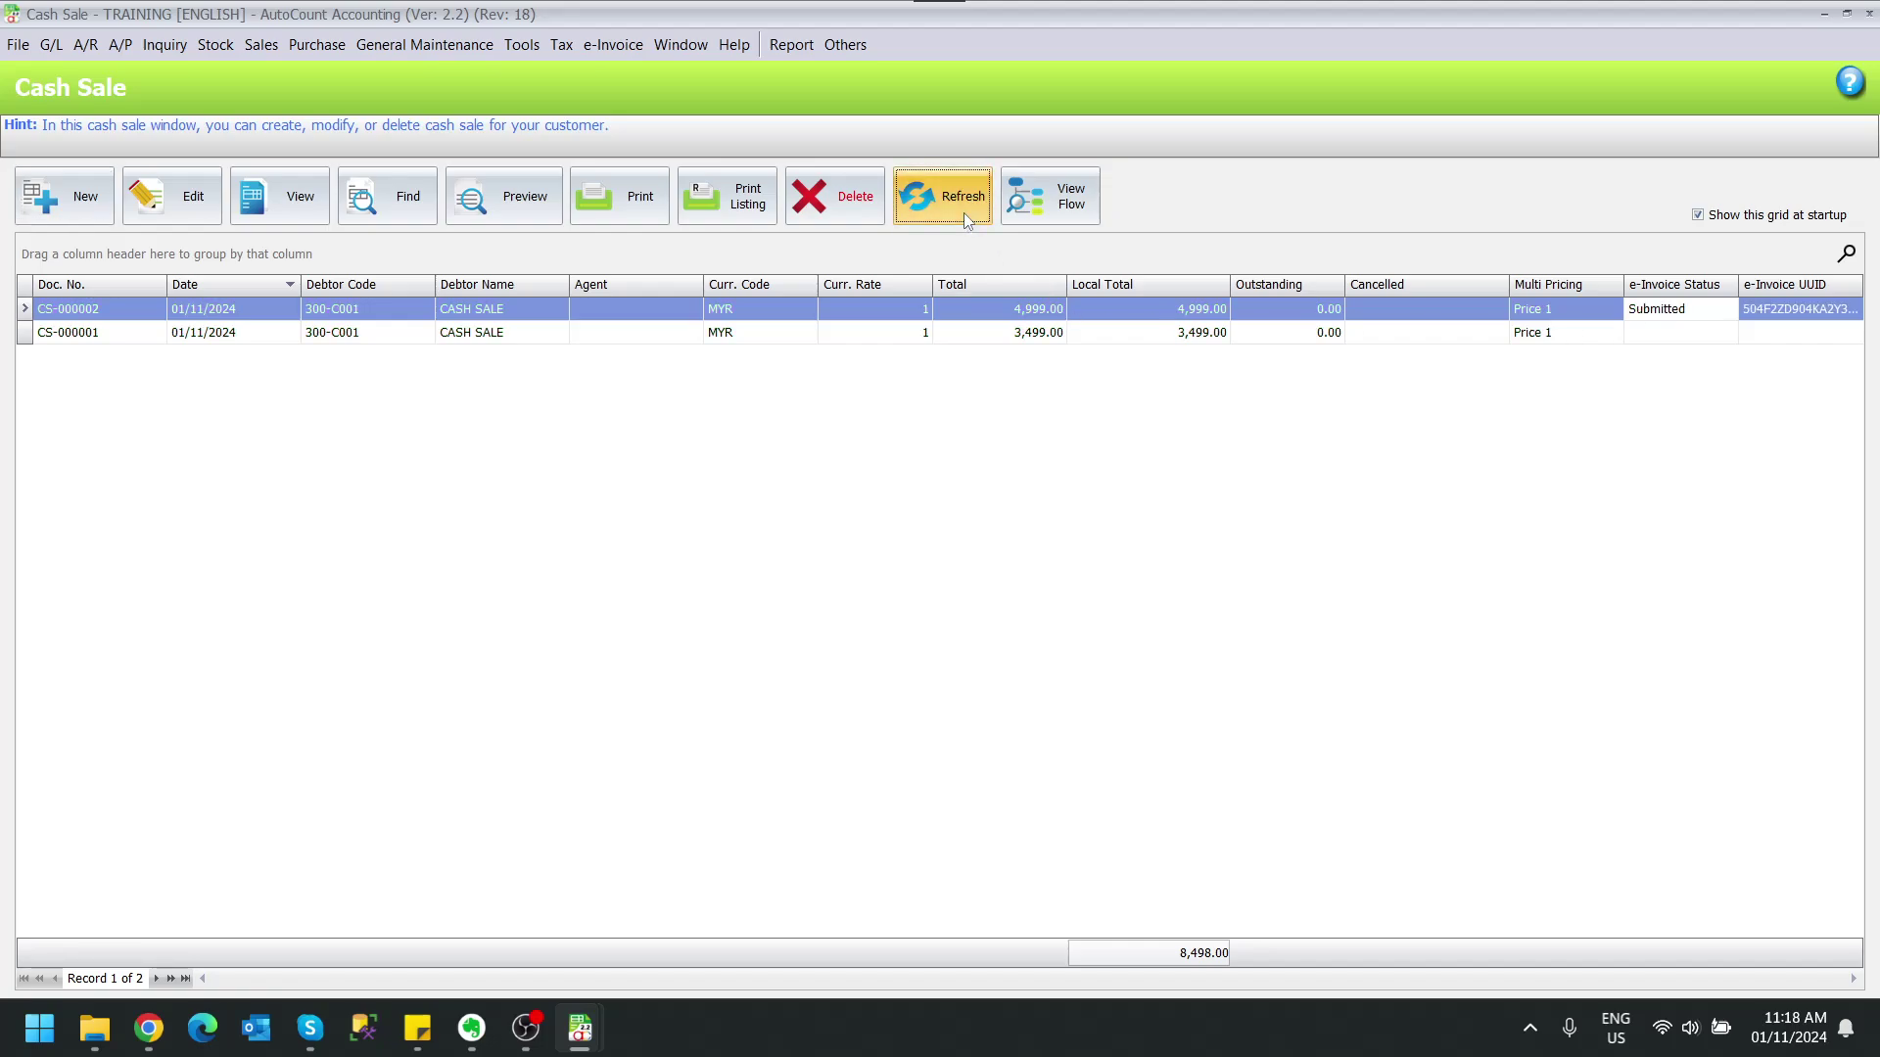
left_click(966, 218)
Switch to the MyInvois Portal in Chrome and open the document for CS-000002 from the documents list
left_click(148, 1030)
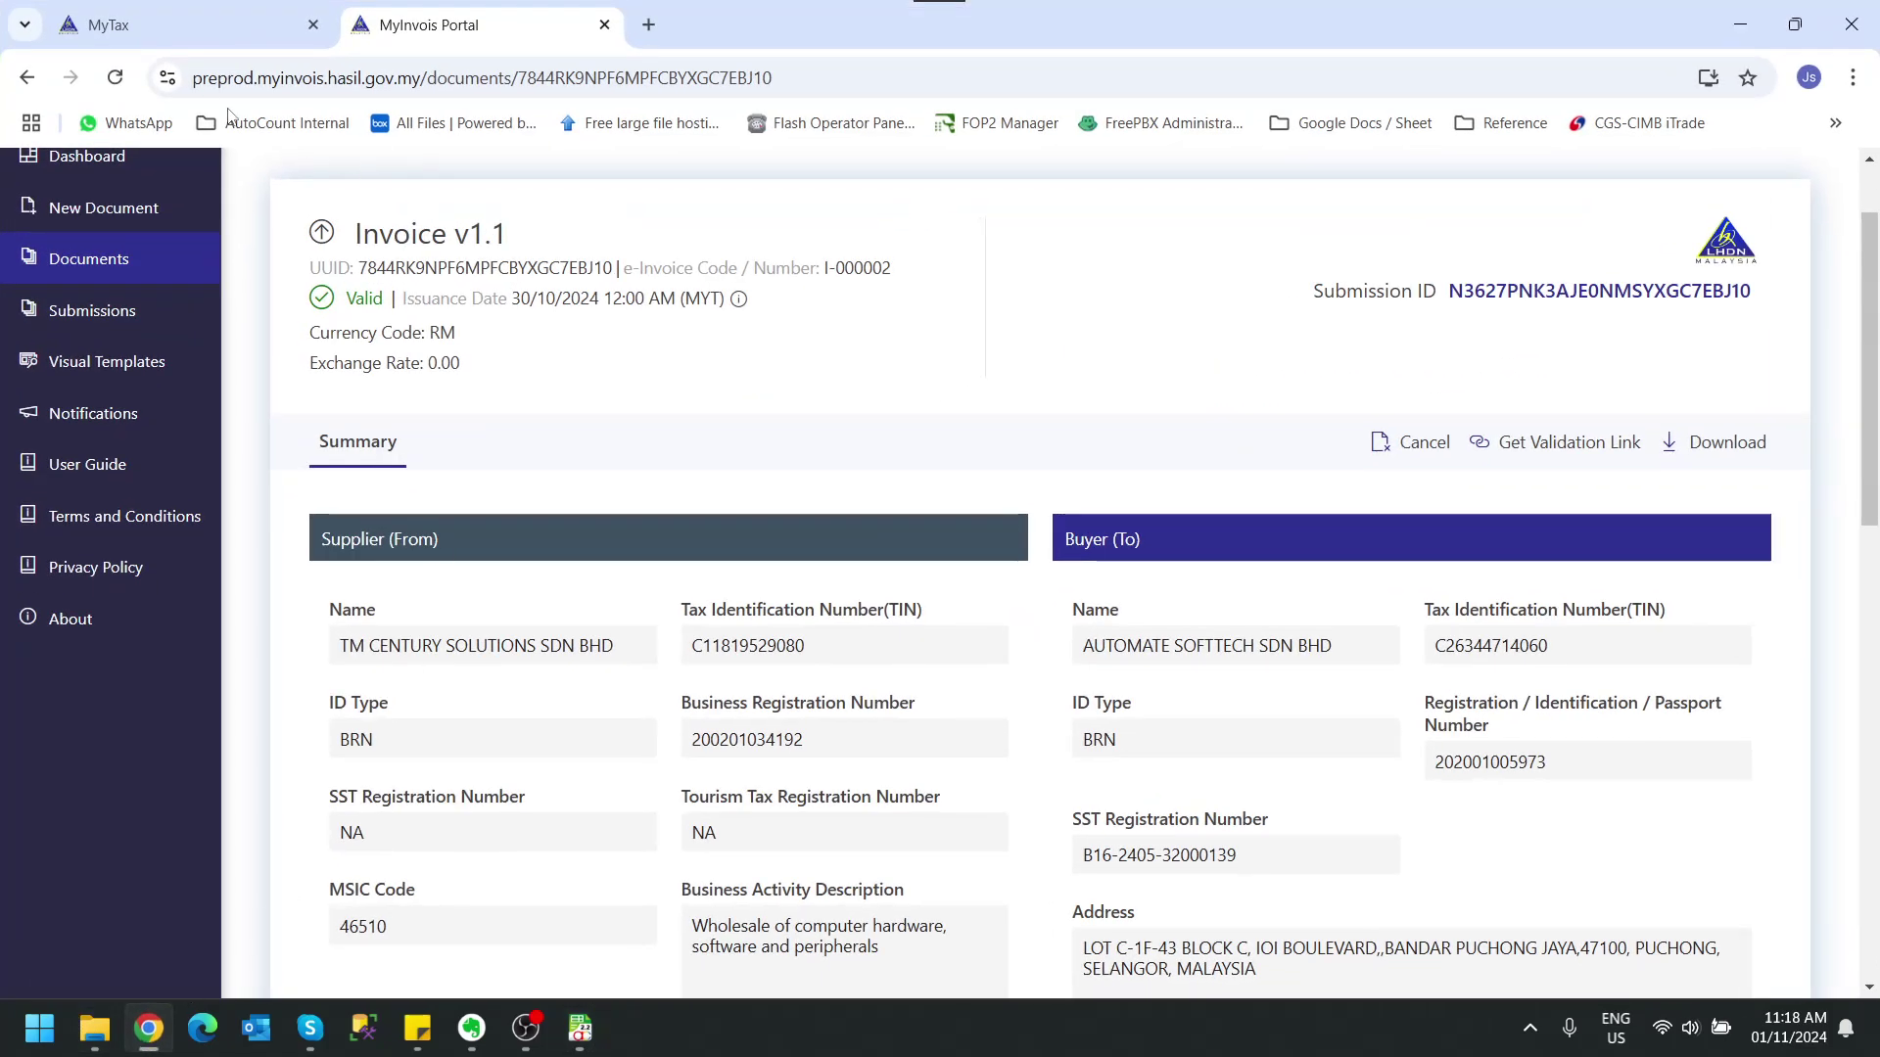
left_click(106, 262)
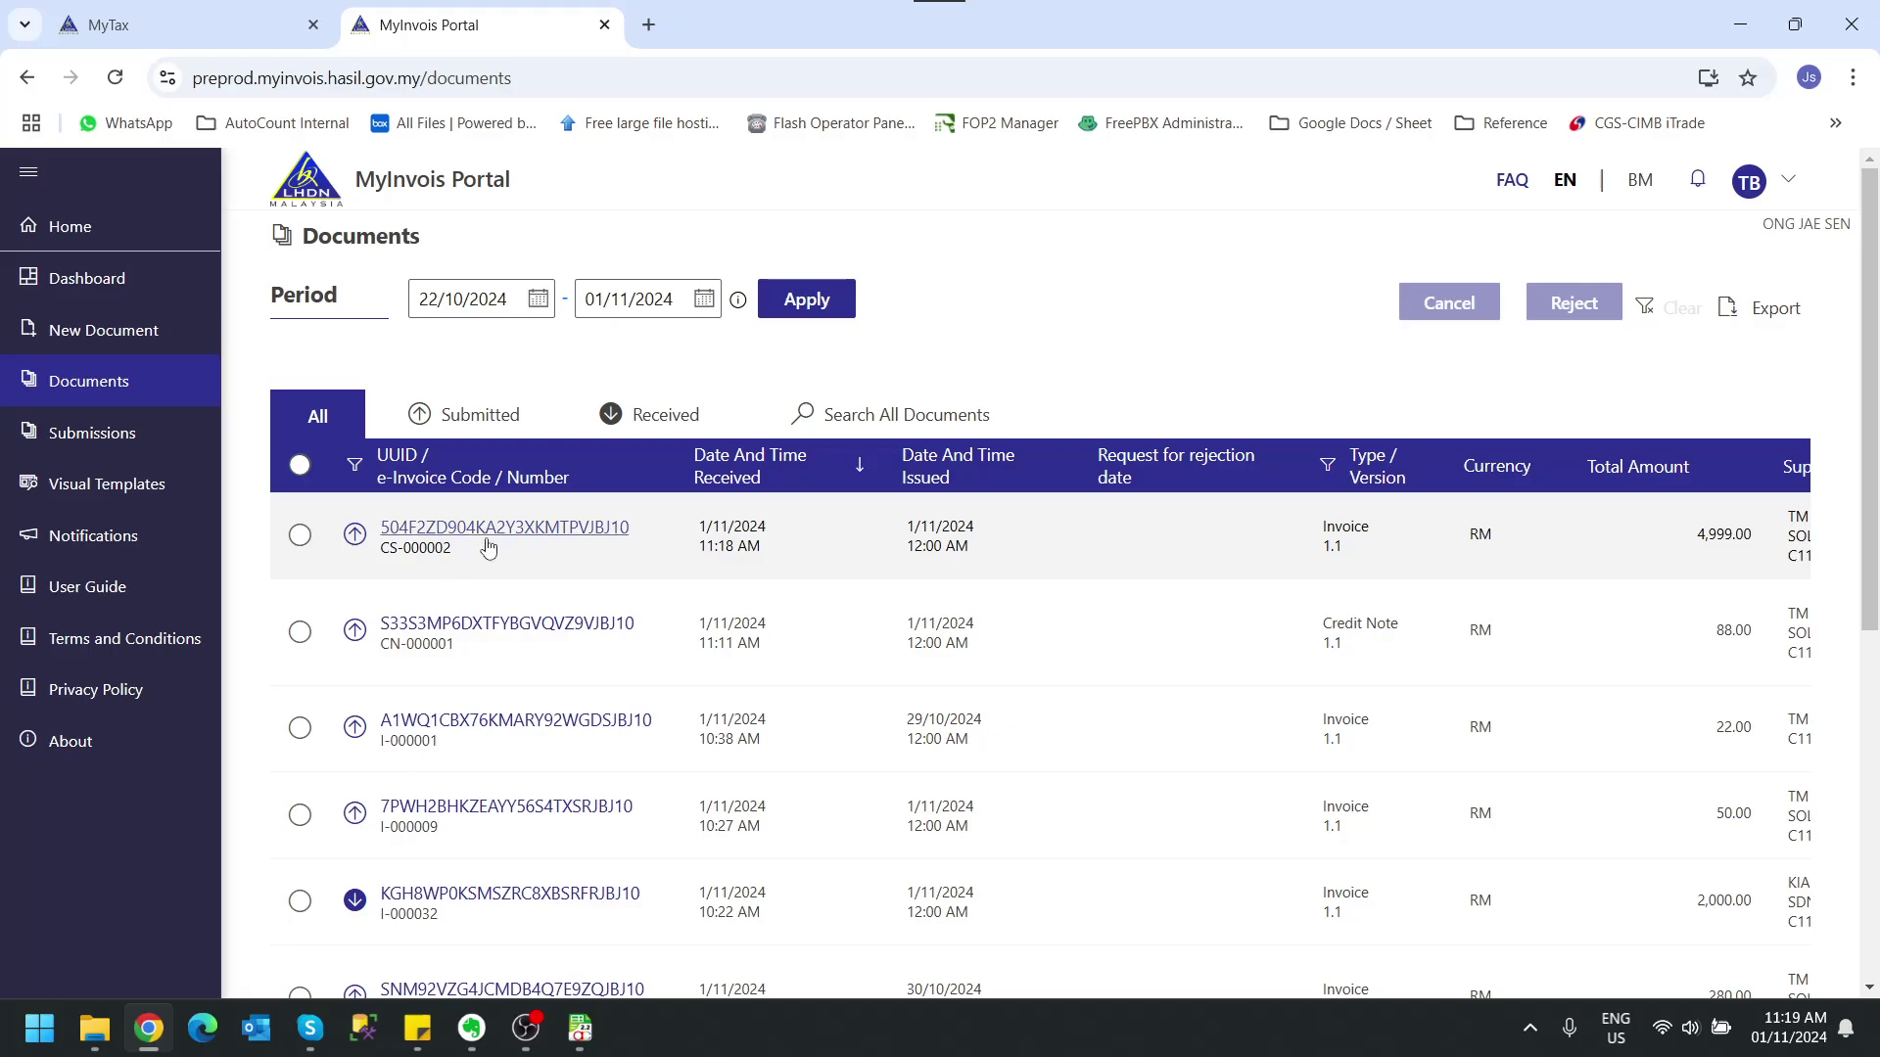
left_click(474, 530)
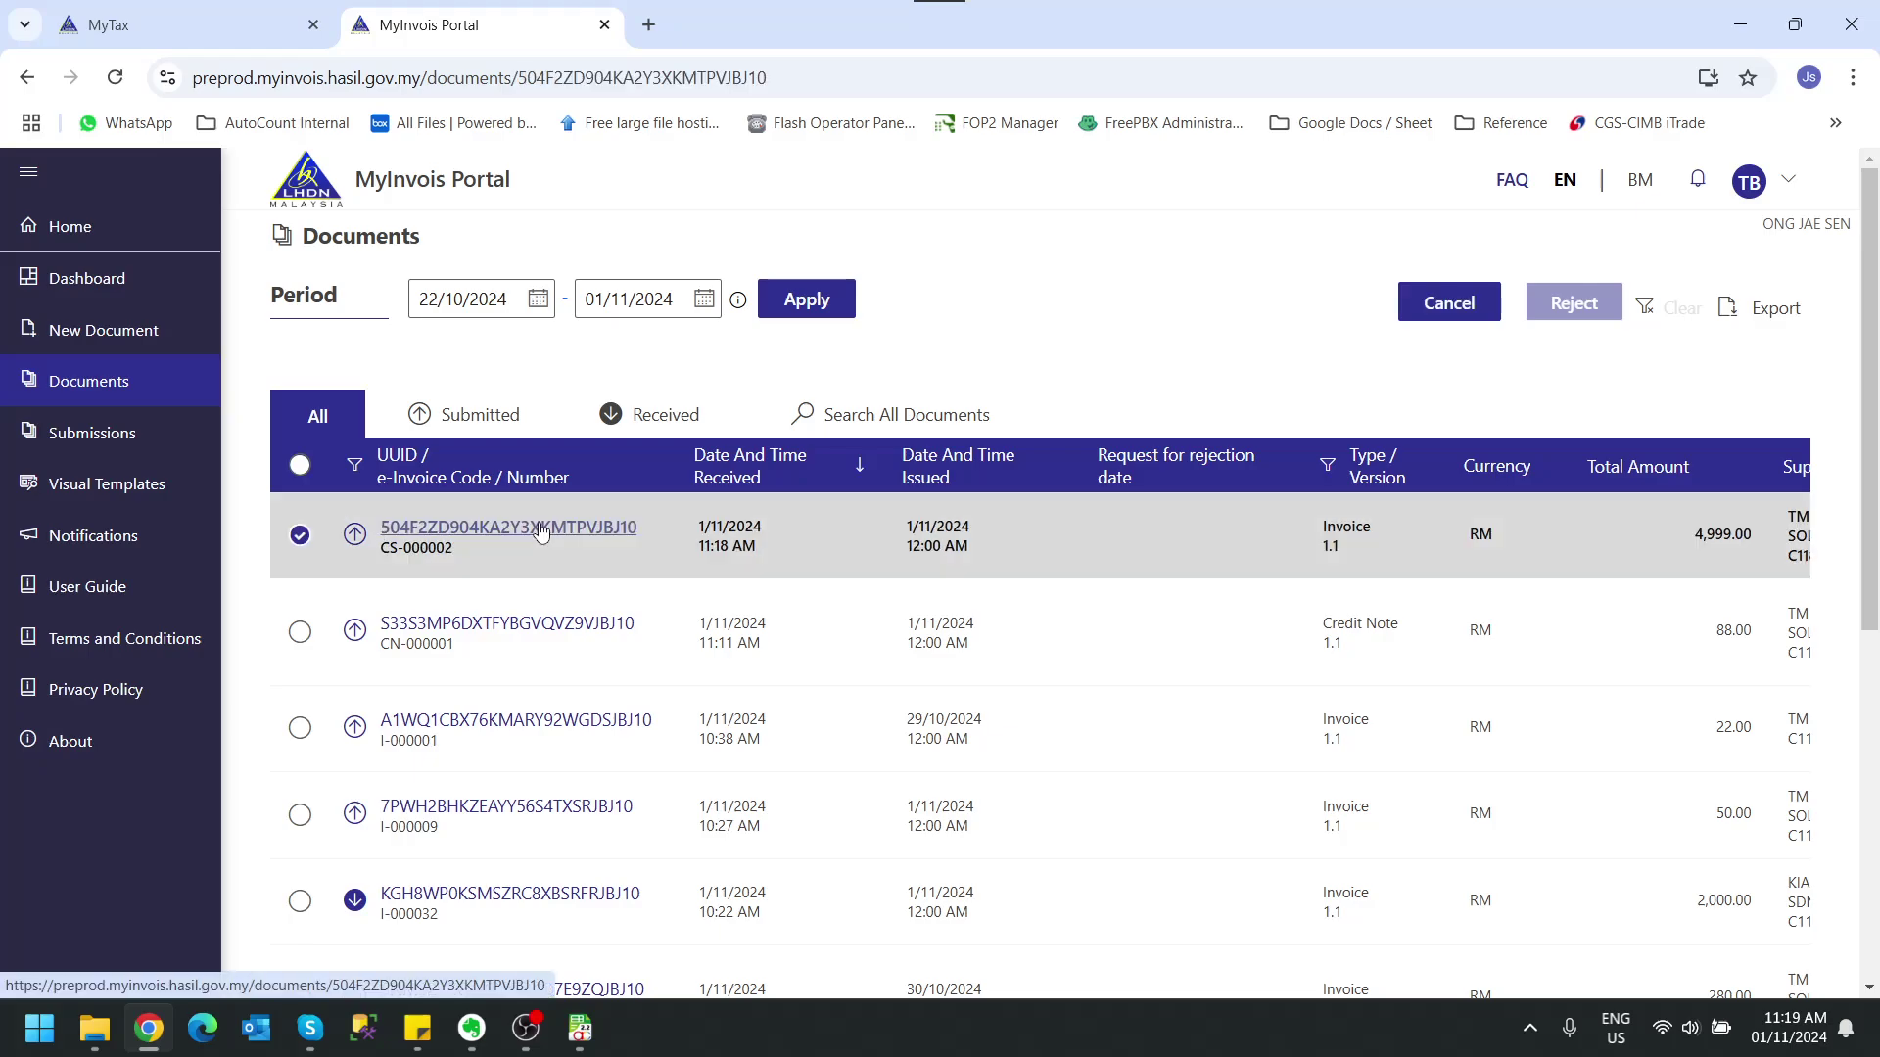
Examine the e-Invoice's supplier, buyer and line item details, and return to AutoCount Accounting
scroll(1126, 549, "down", 3)
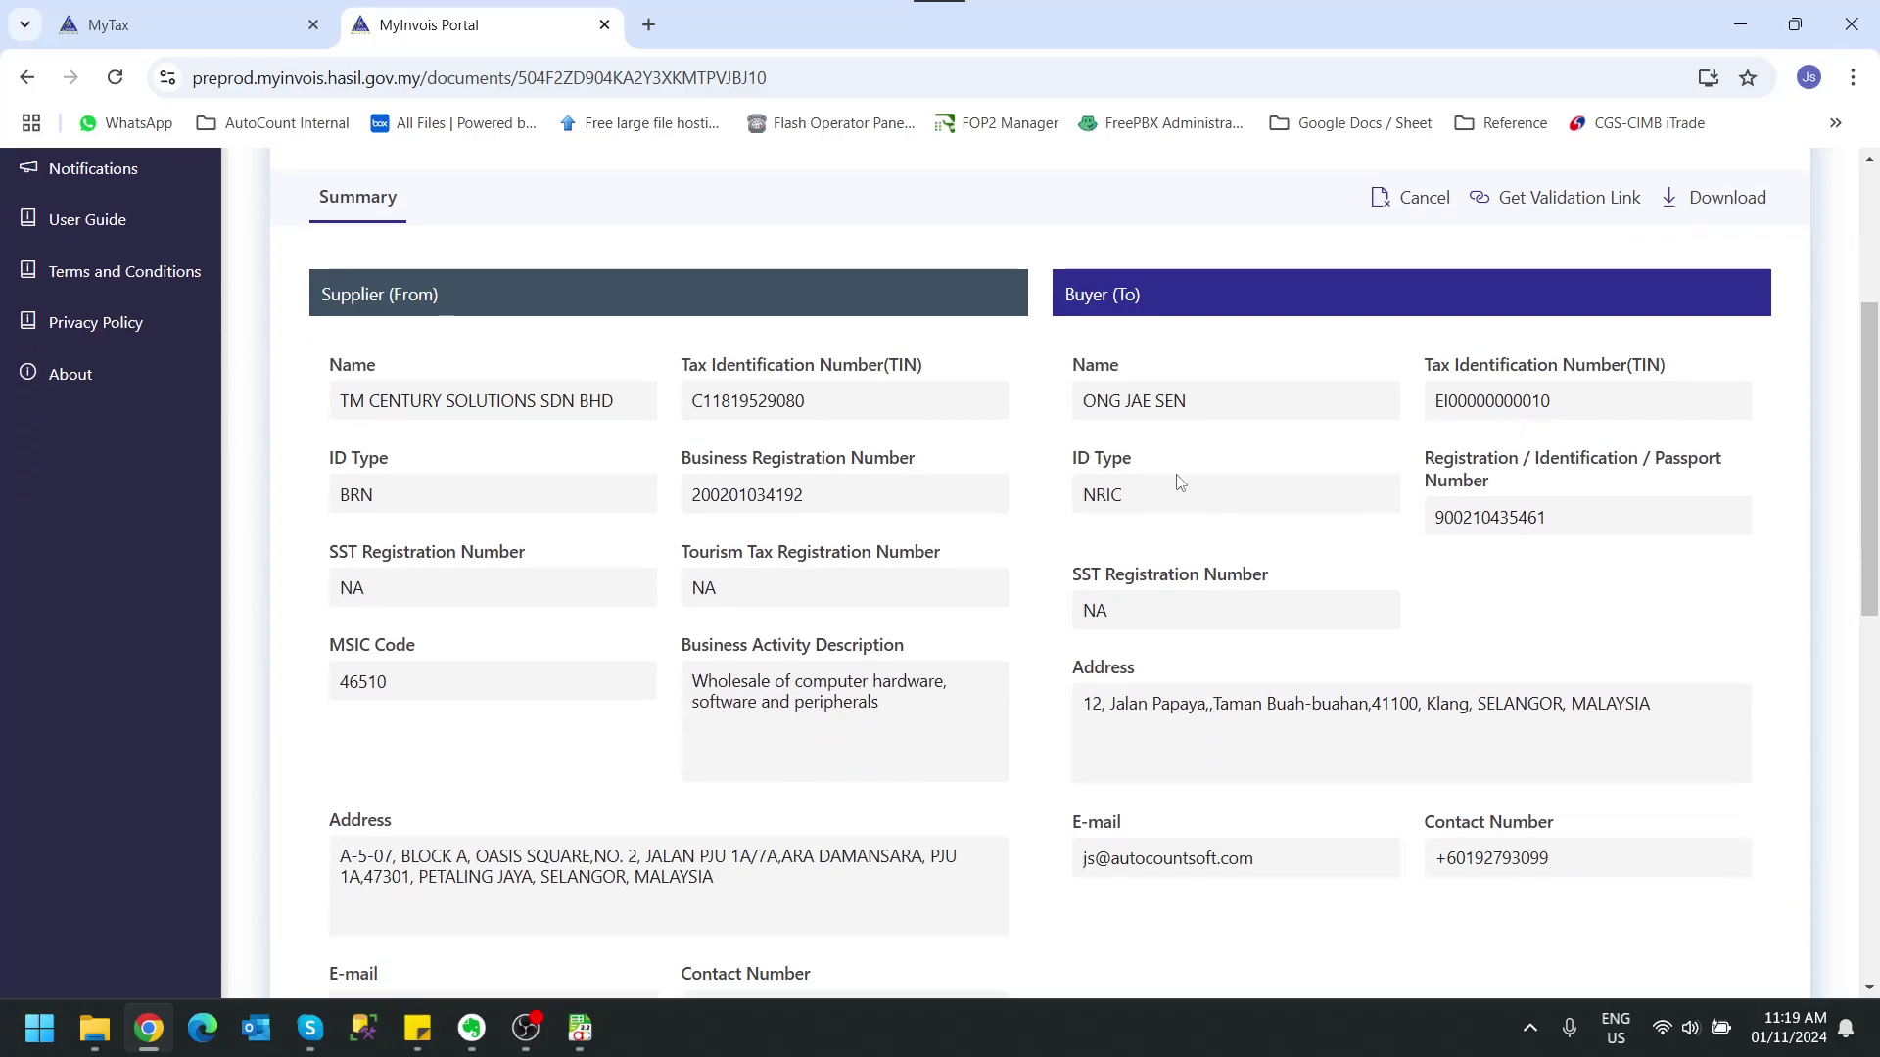
scroll(1149, 486, "down", 1)
scroll(1149, 487, "down", 1)
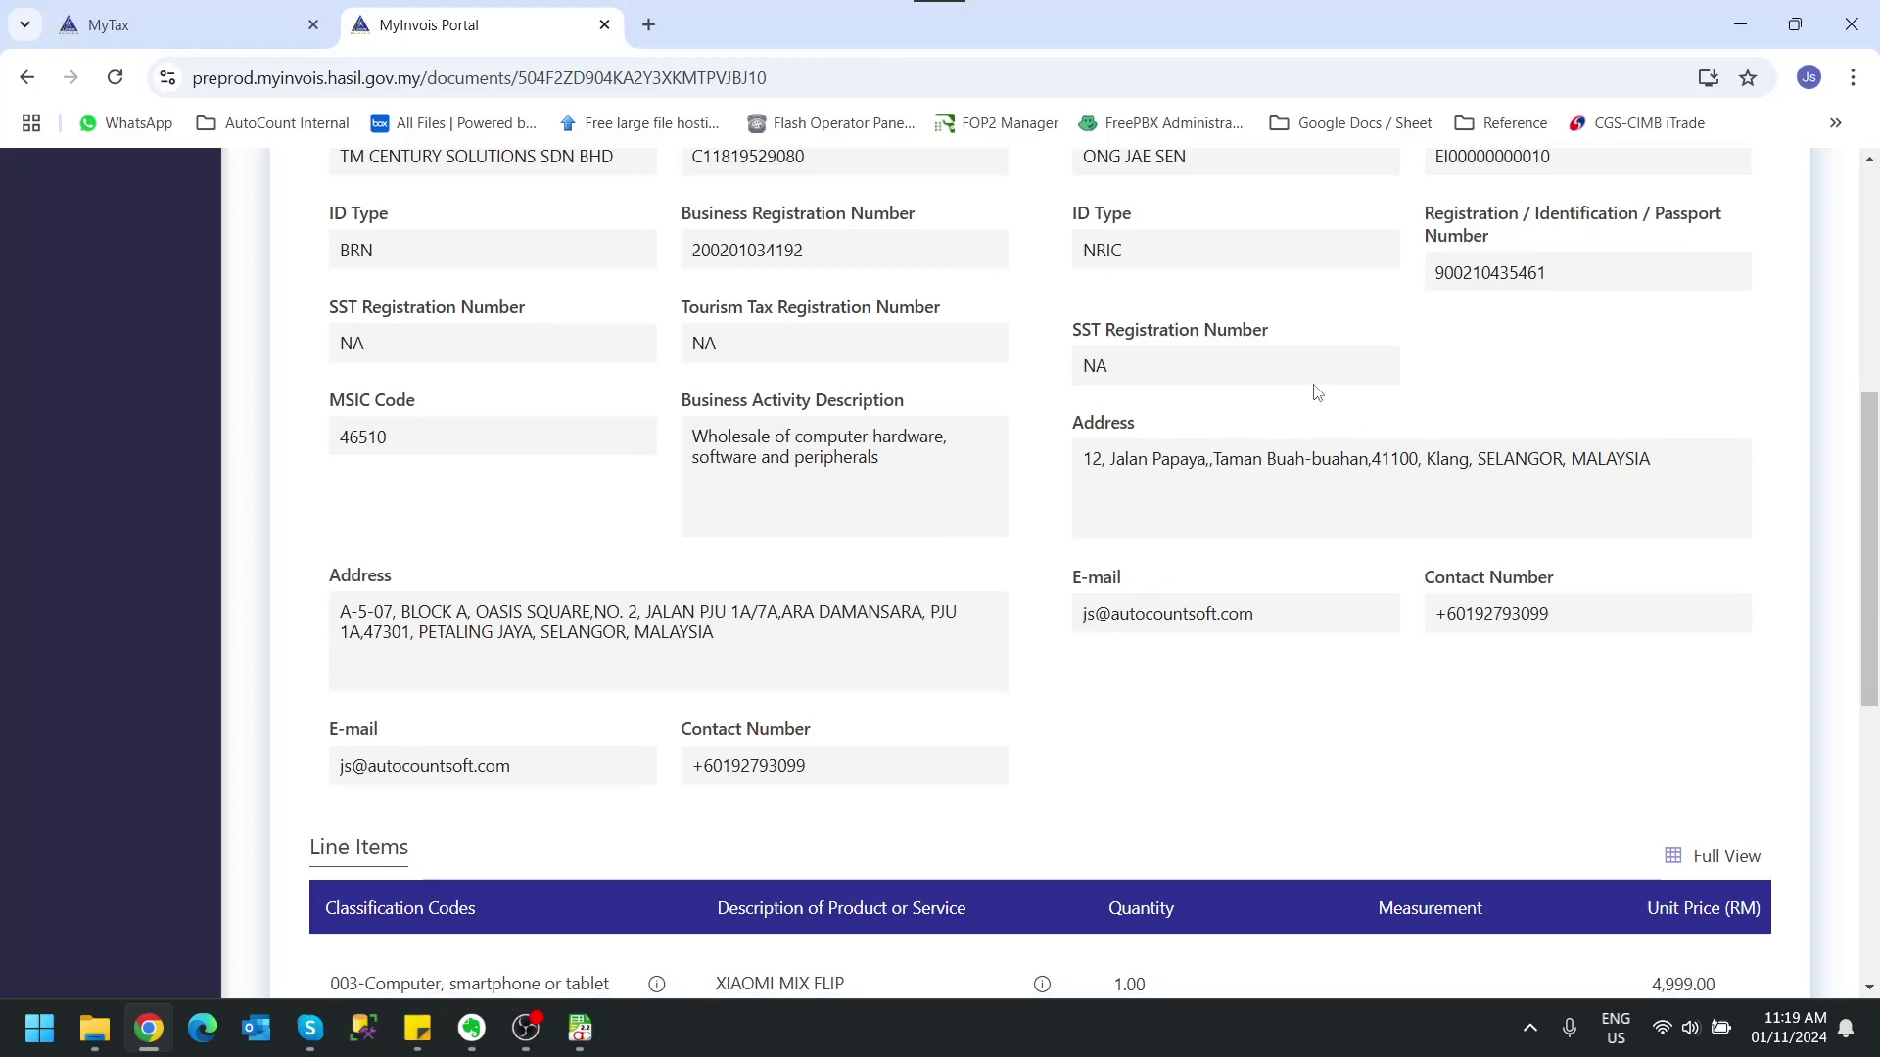
scroll(1318, 392, "up", 2)
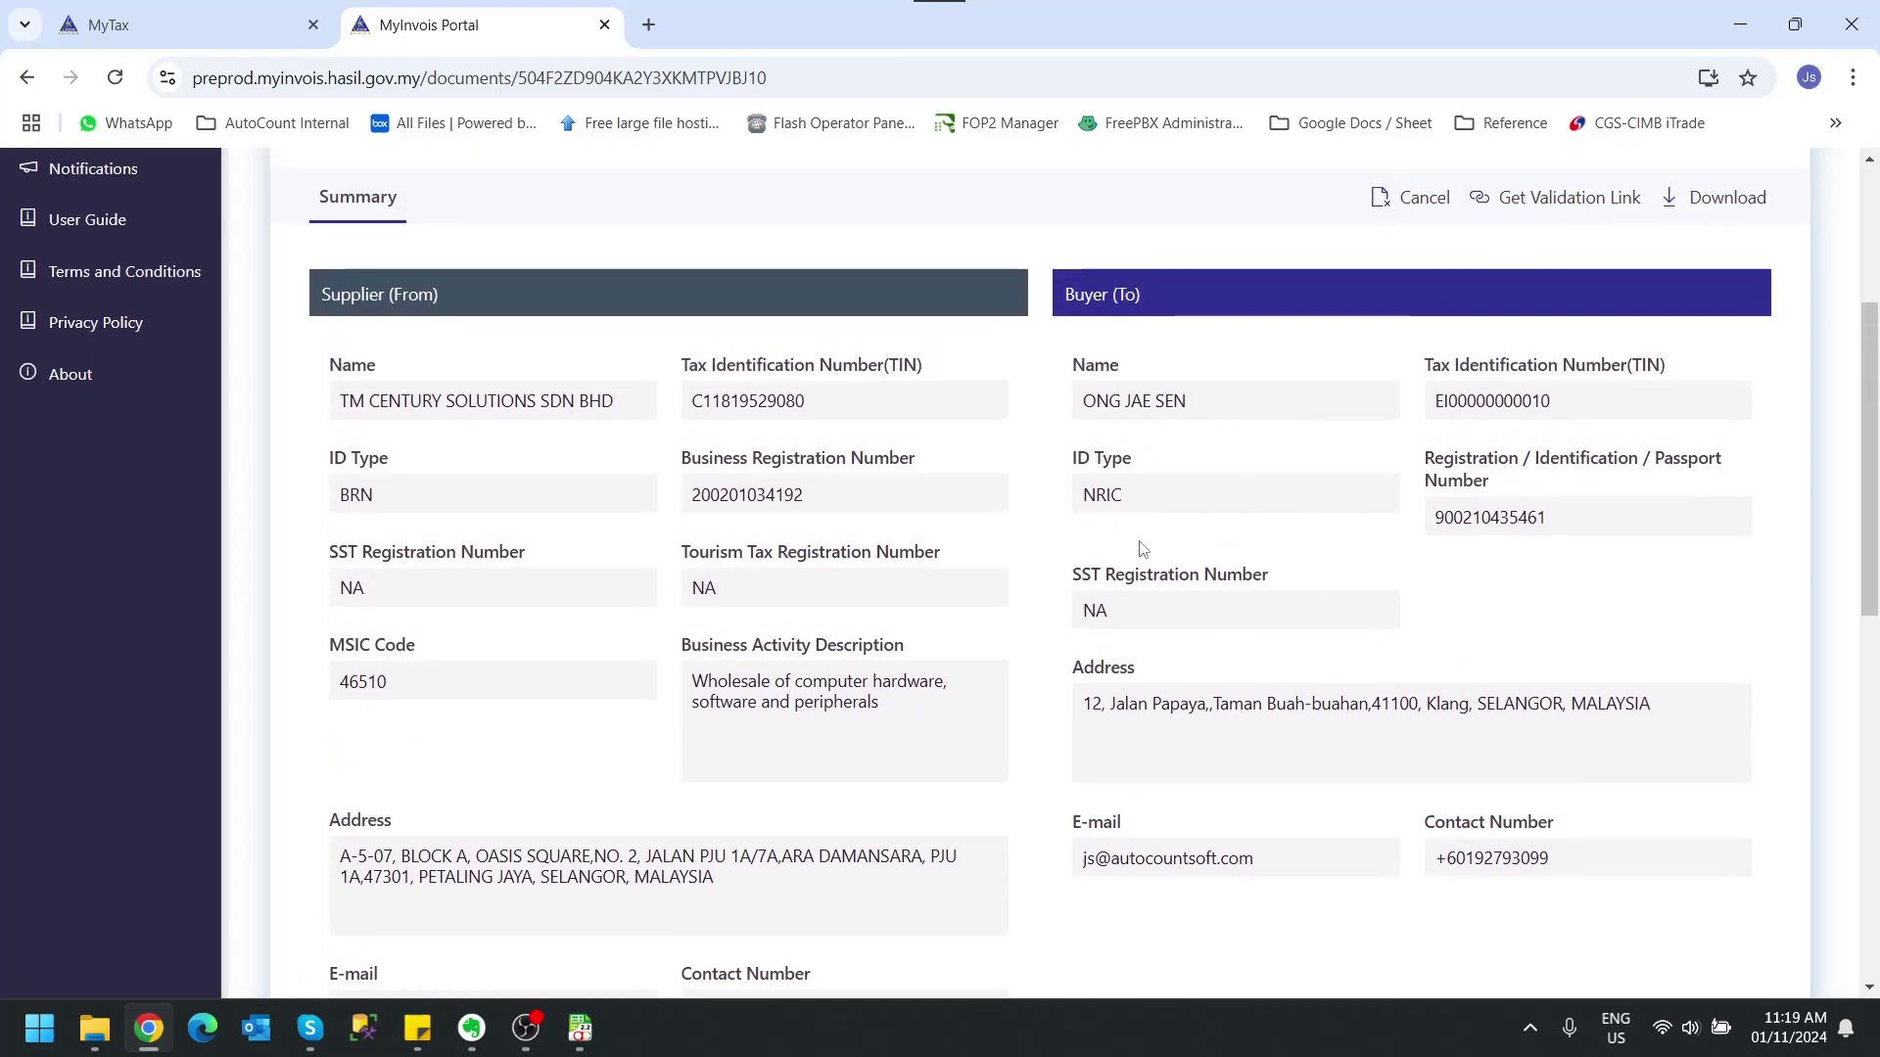
left_click(1740, 25)
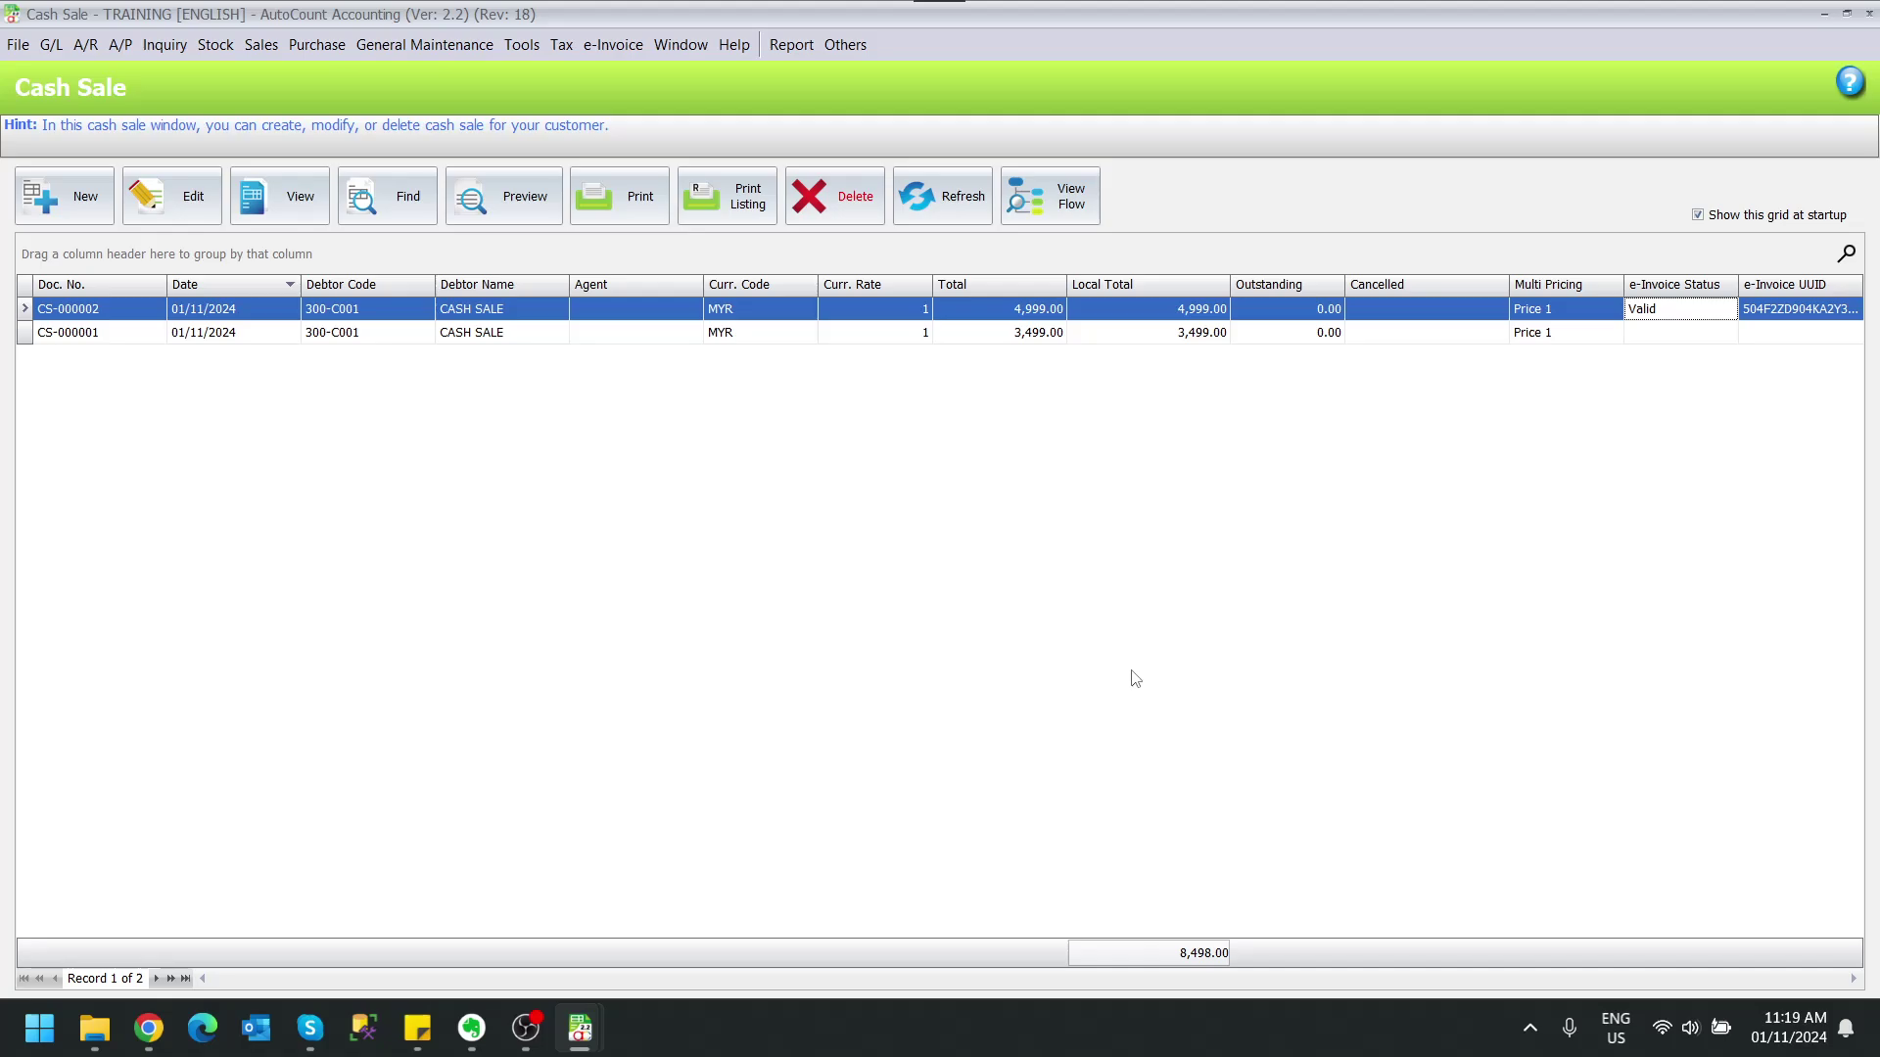
Open the CASH SALE debtor's account to check its Cash Sale Debtor option, and close the record and debtor list
left_click(102, 51)
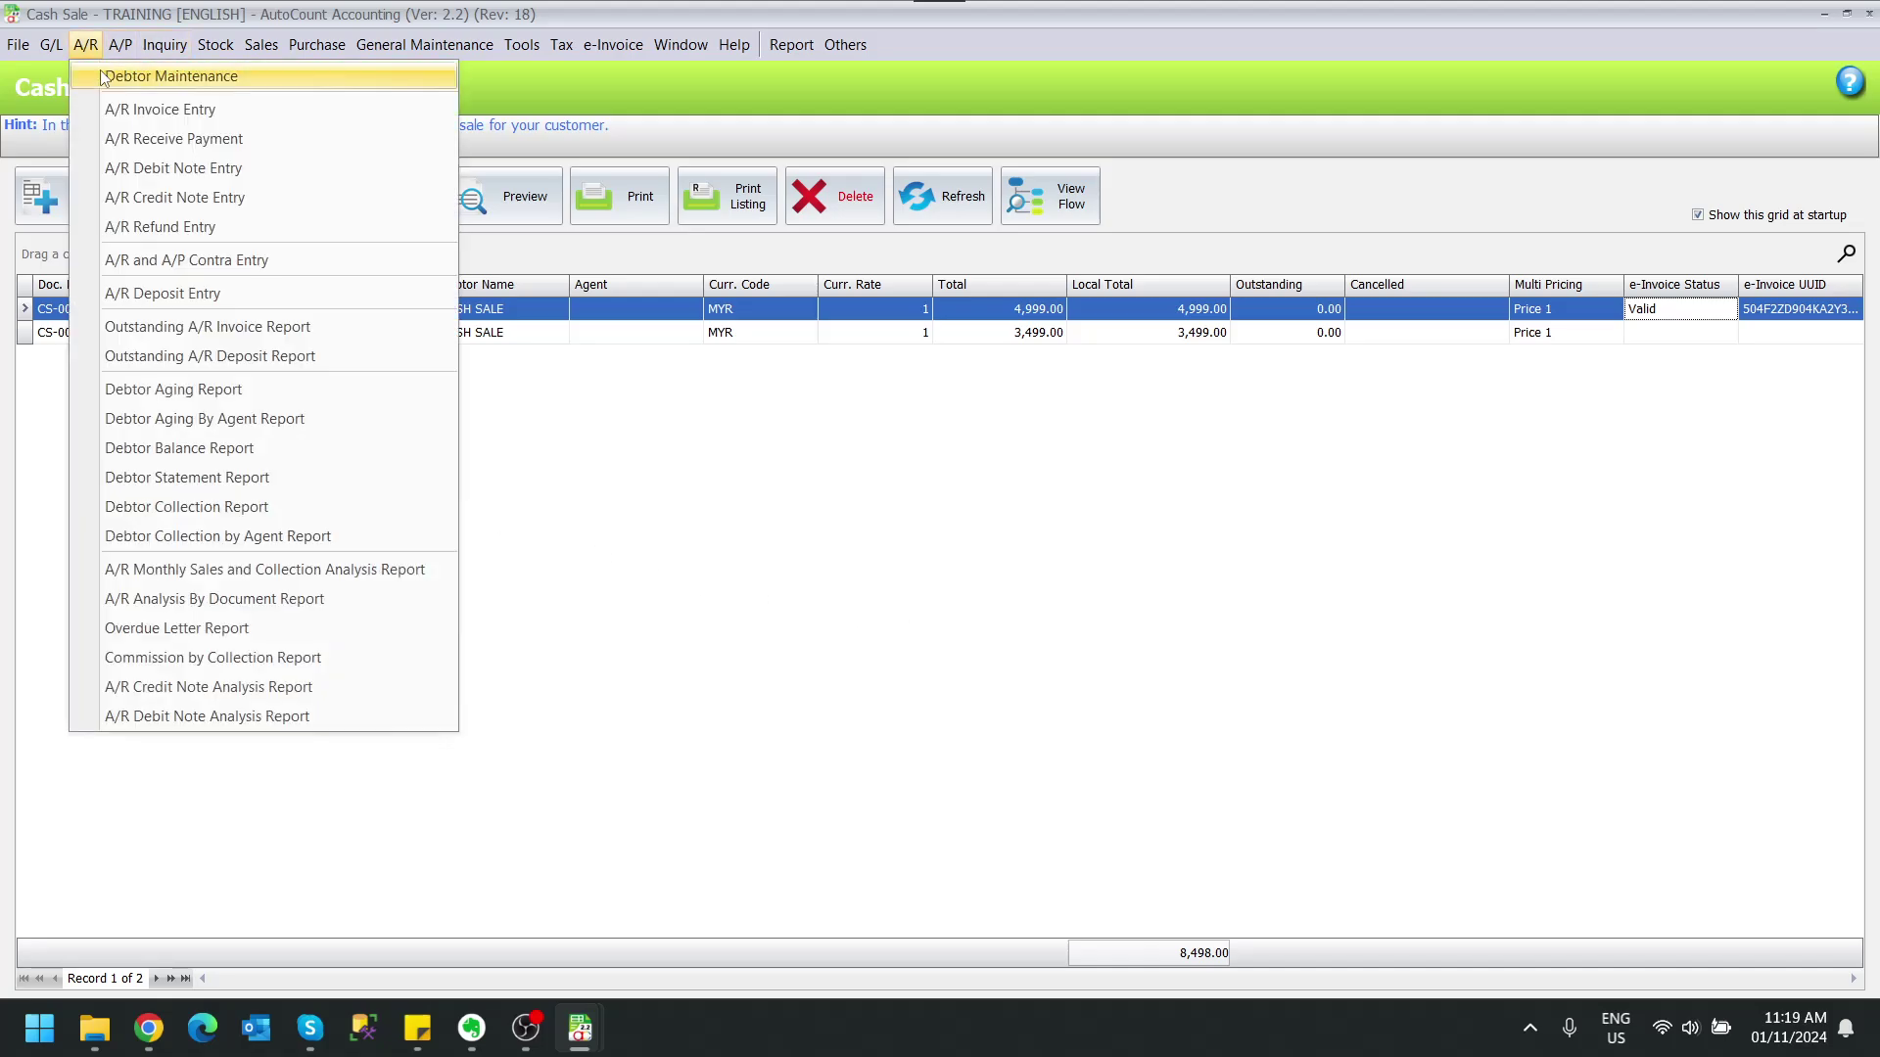
left_click(147, 72)
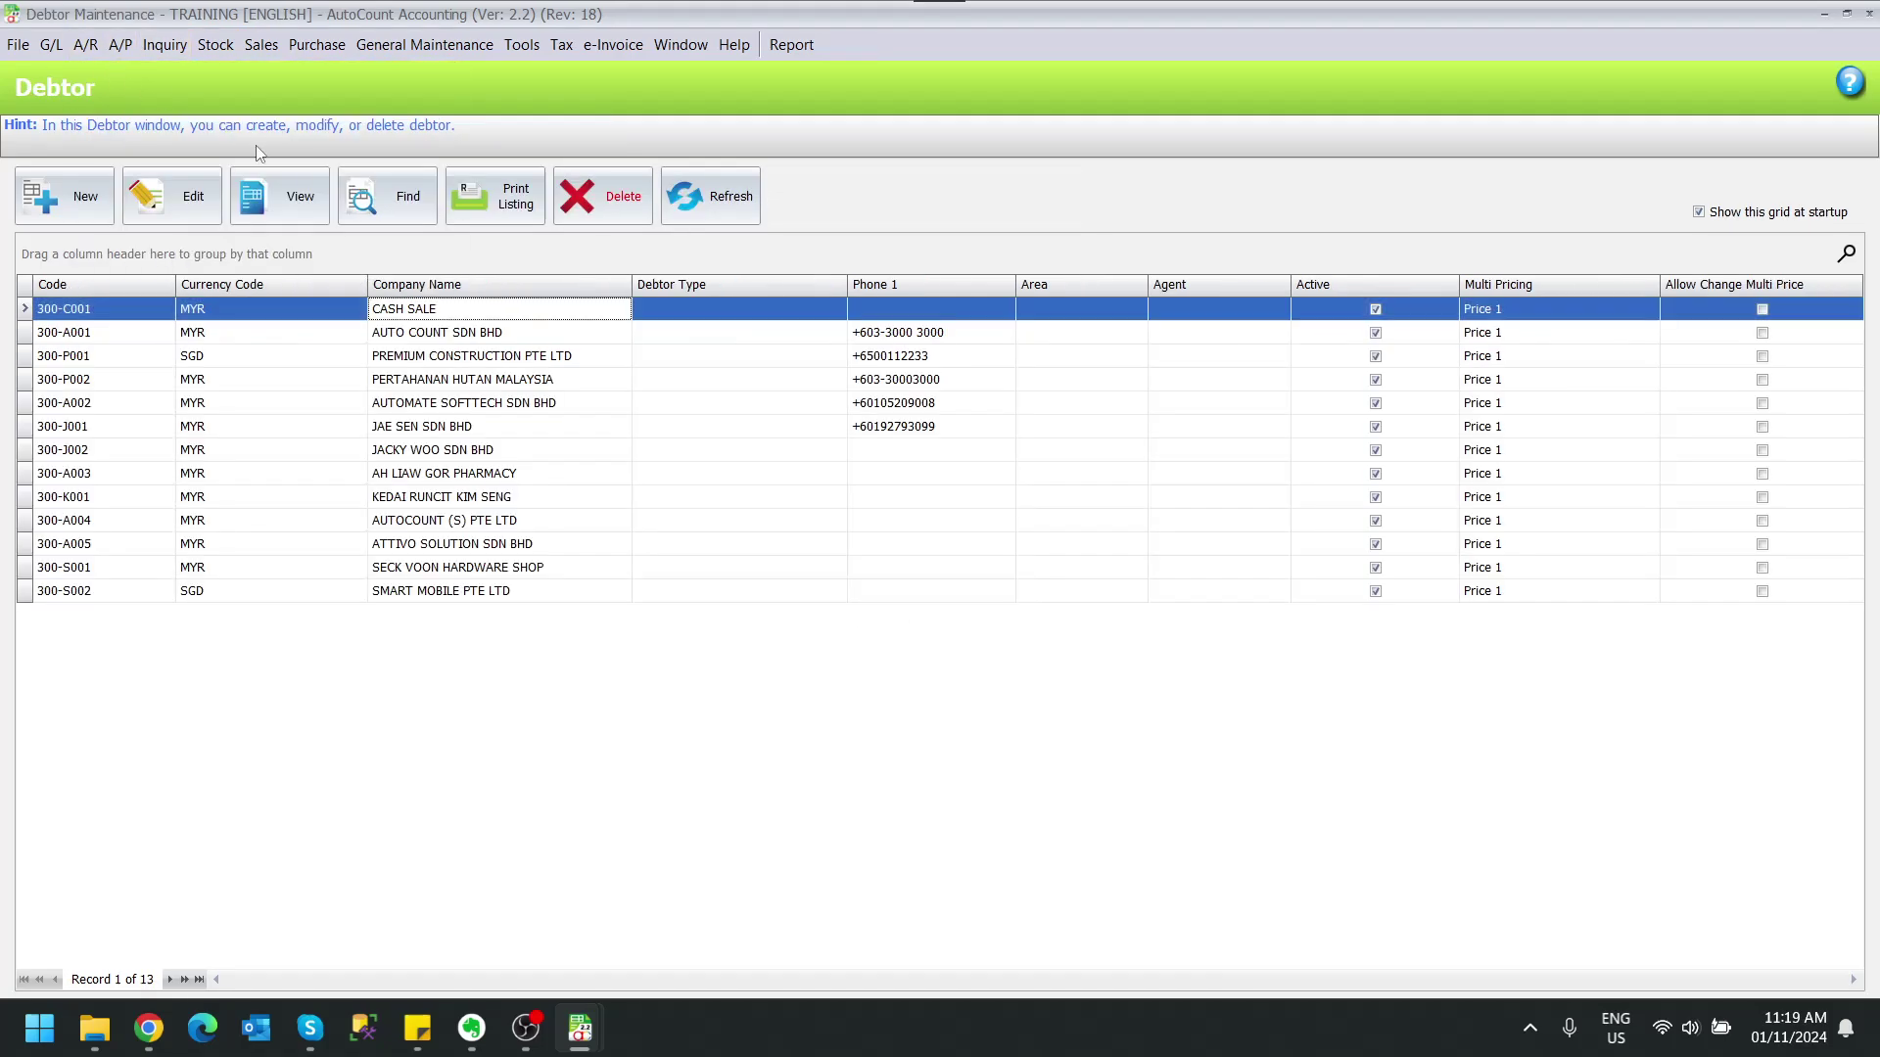
left_click(185, 207)
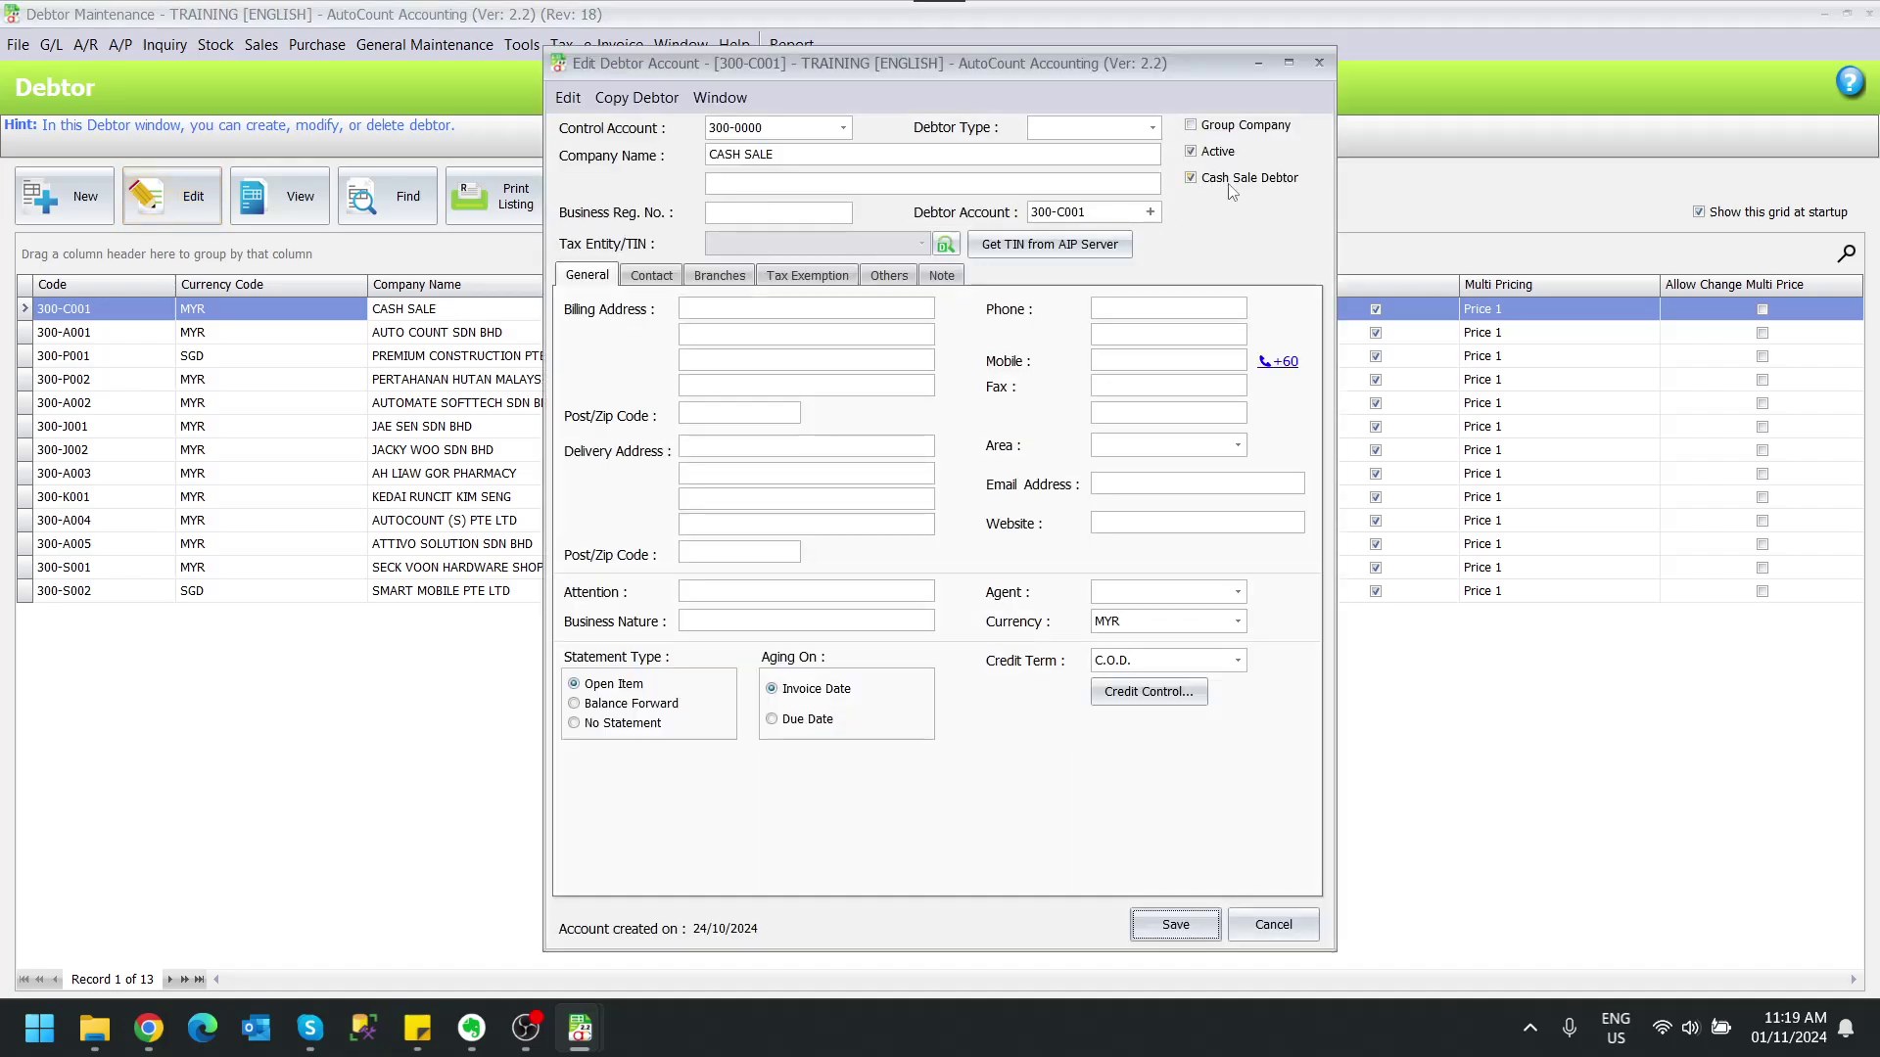
left_click(1324, 61)
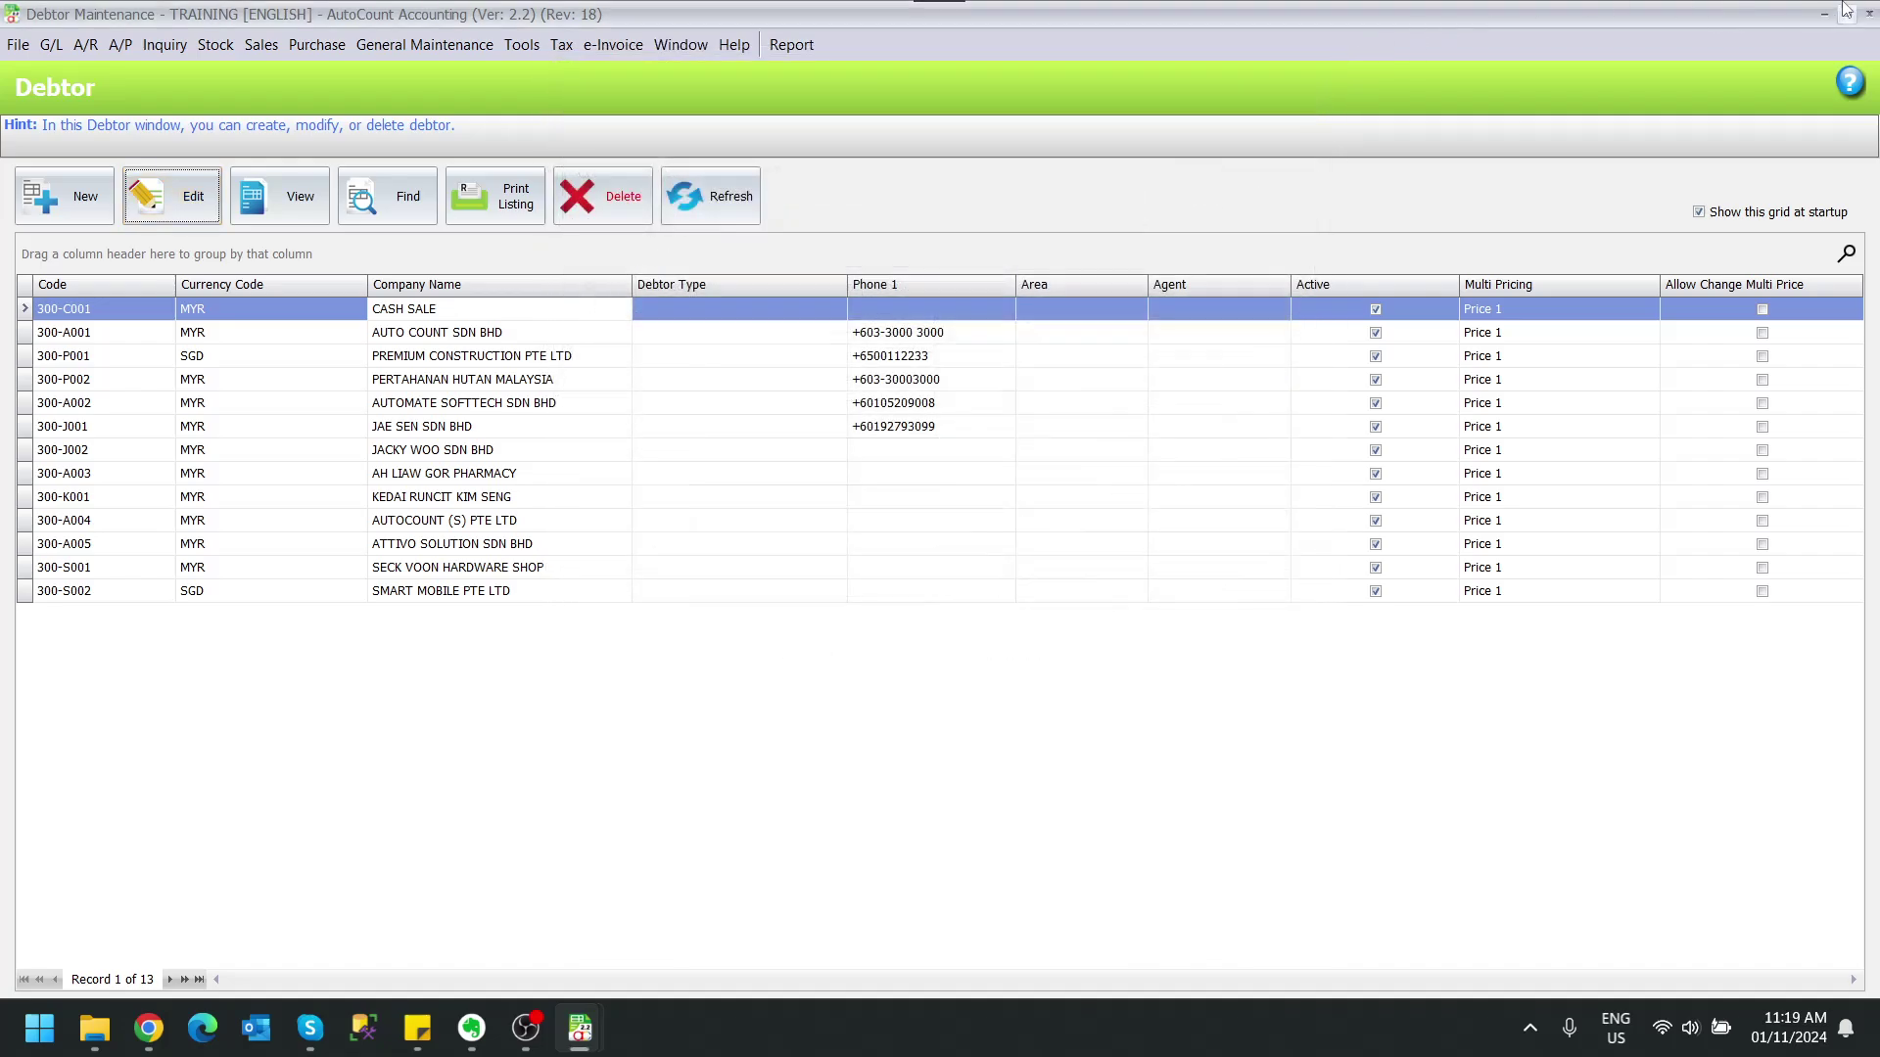
left_click(1869, 14)
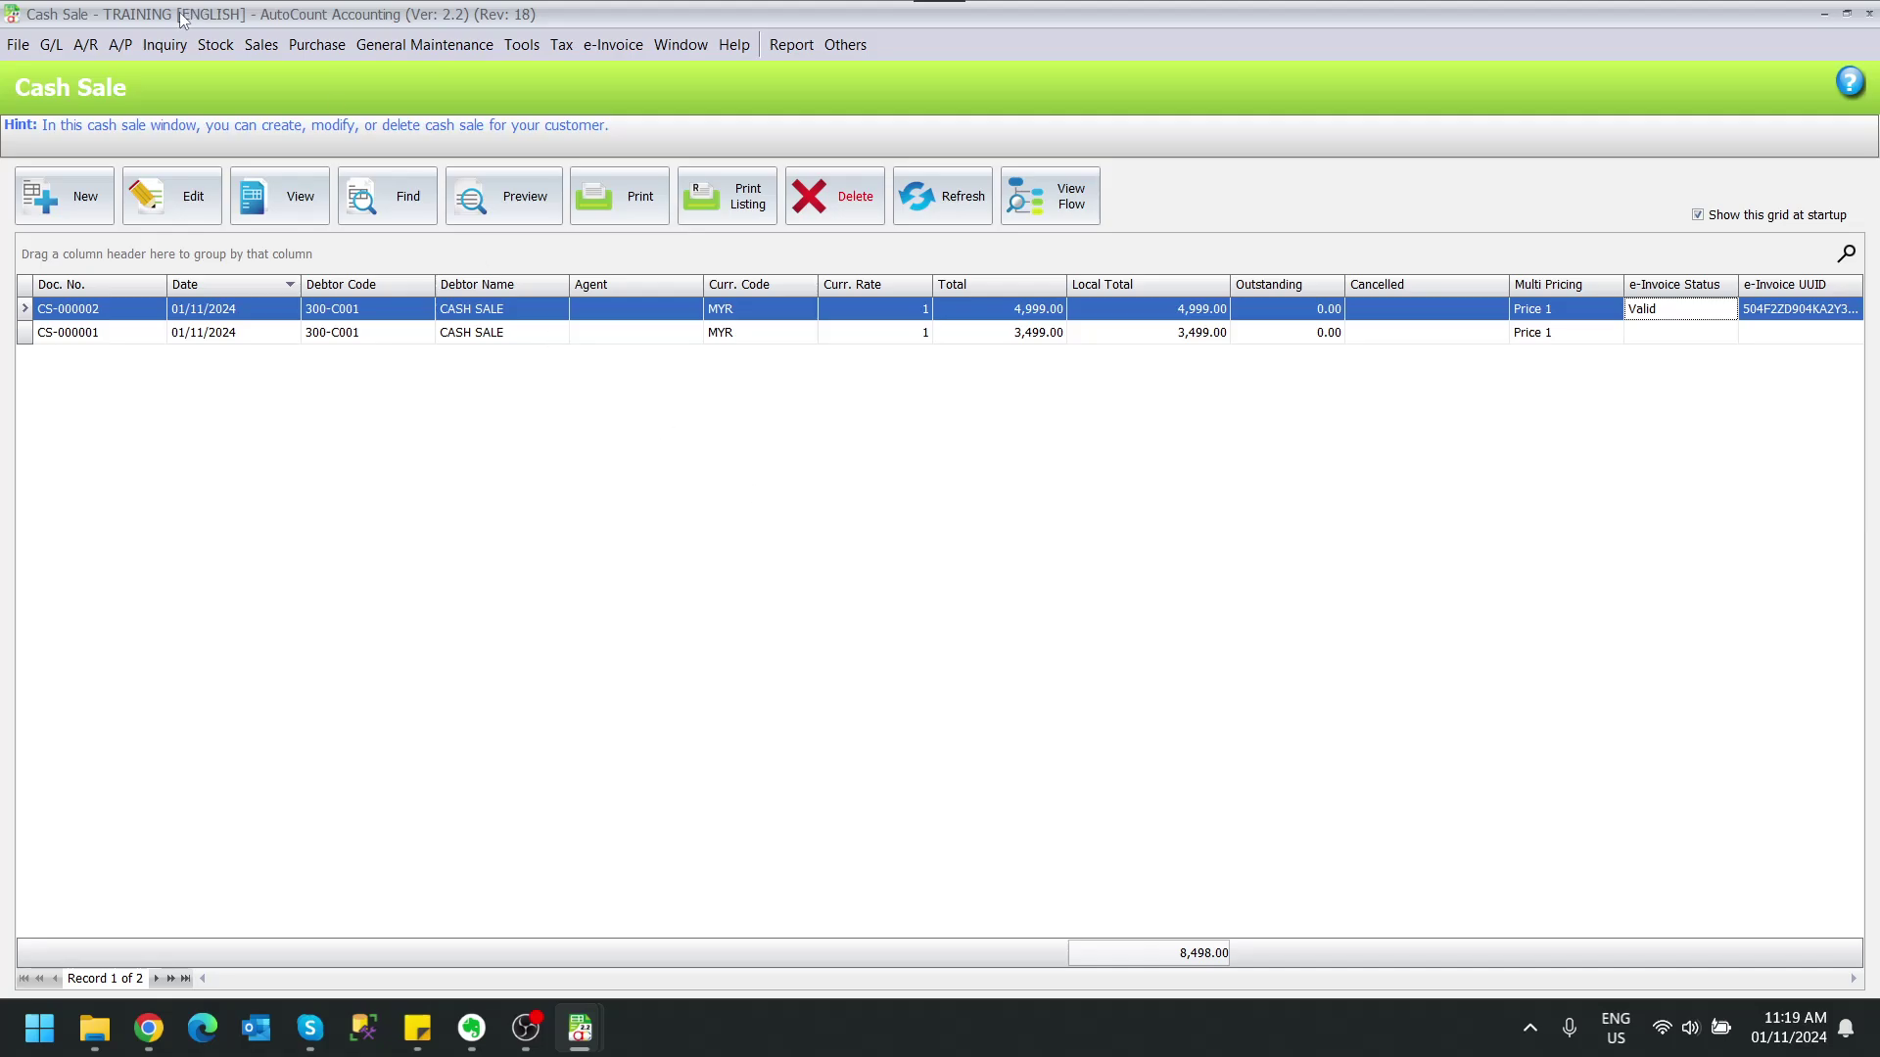
Create a new sales credit note for the debtor 300-C001 CASH SALE
left_click(271, 47)
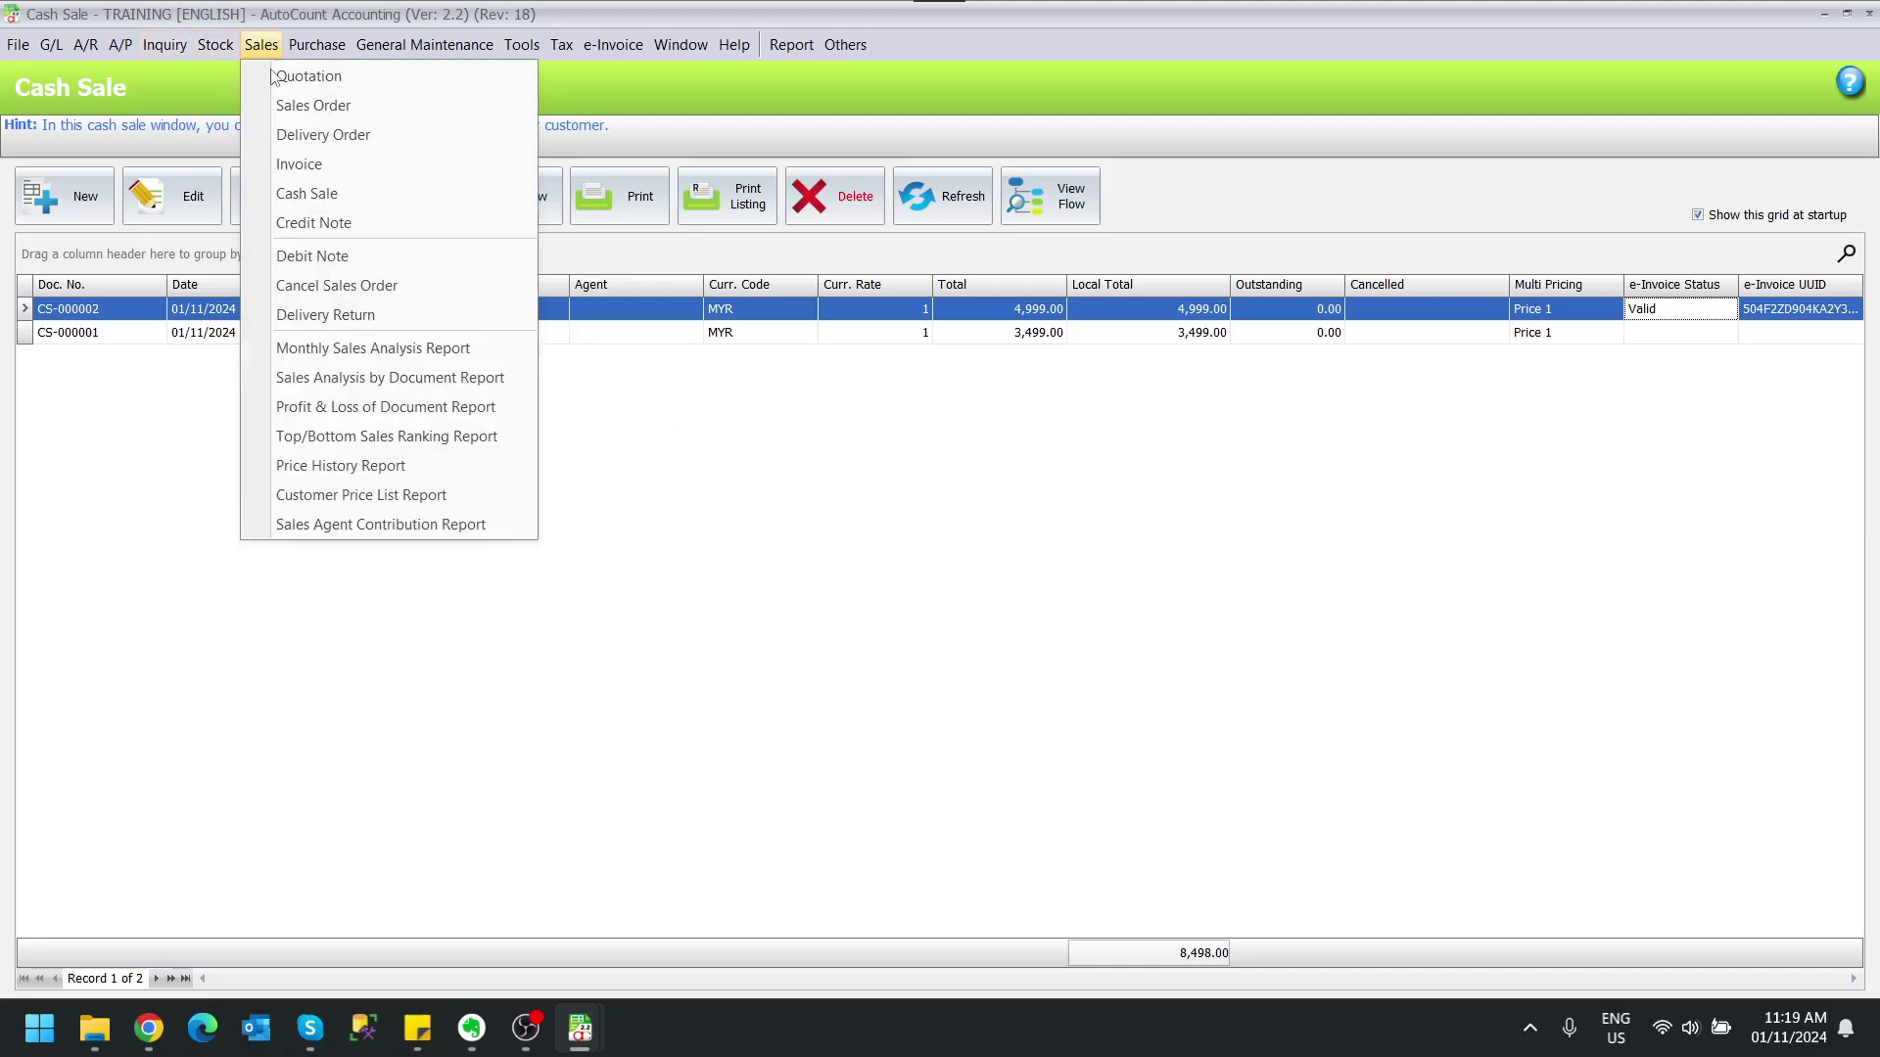
left_click(281, 223)
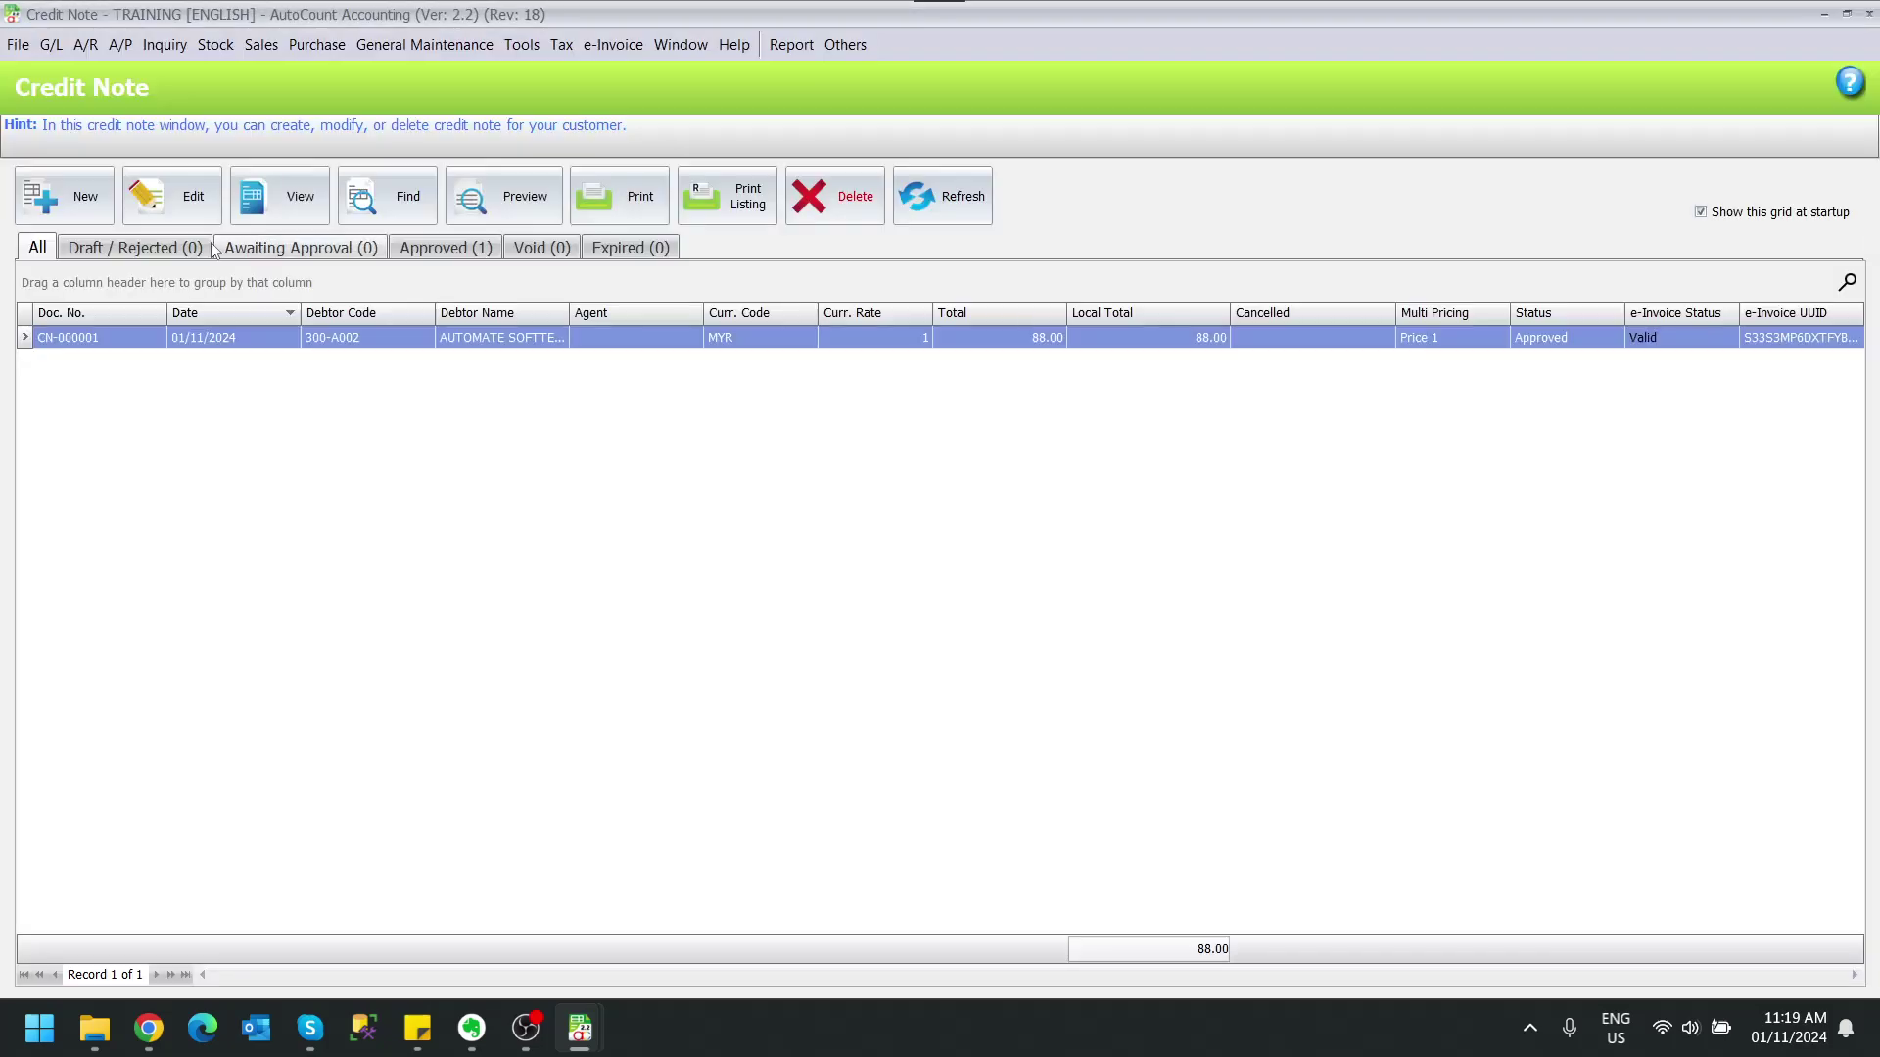
left_click(44, 204)
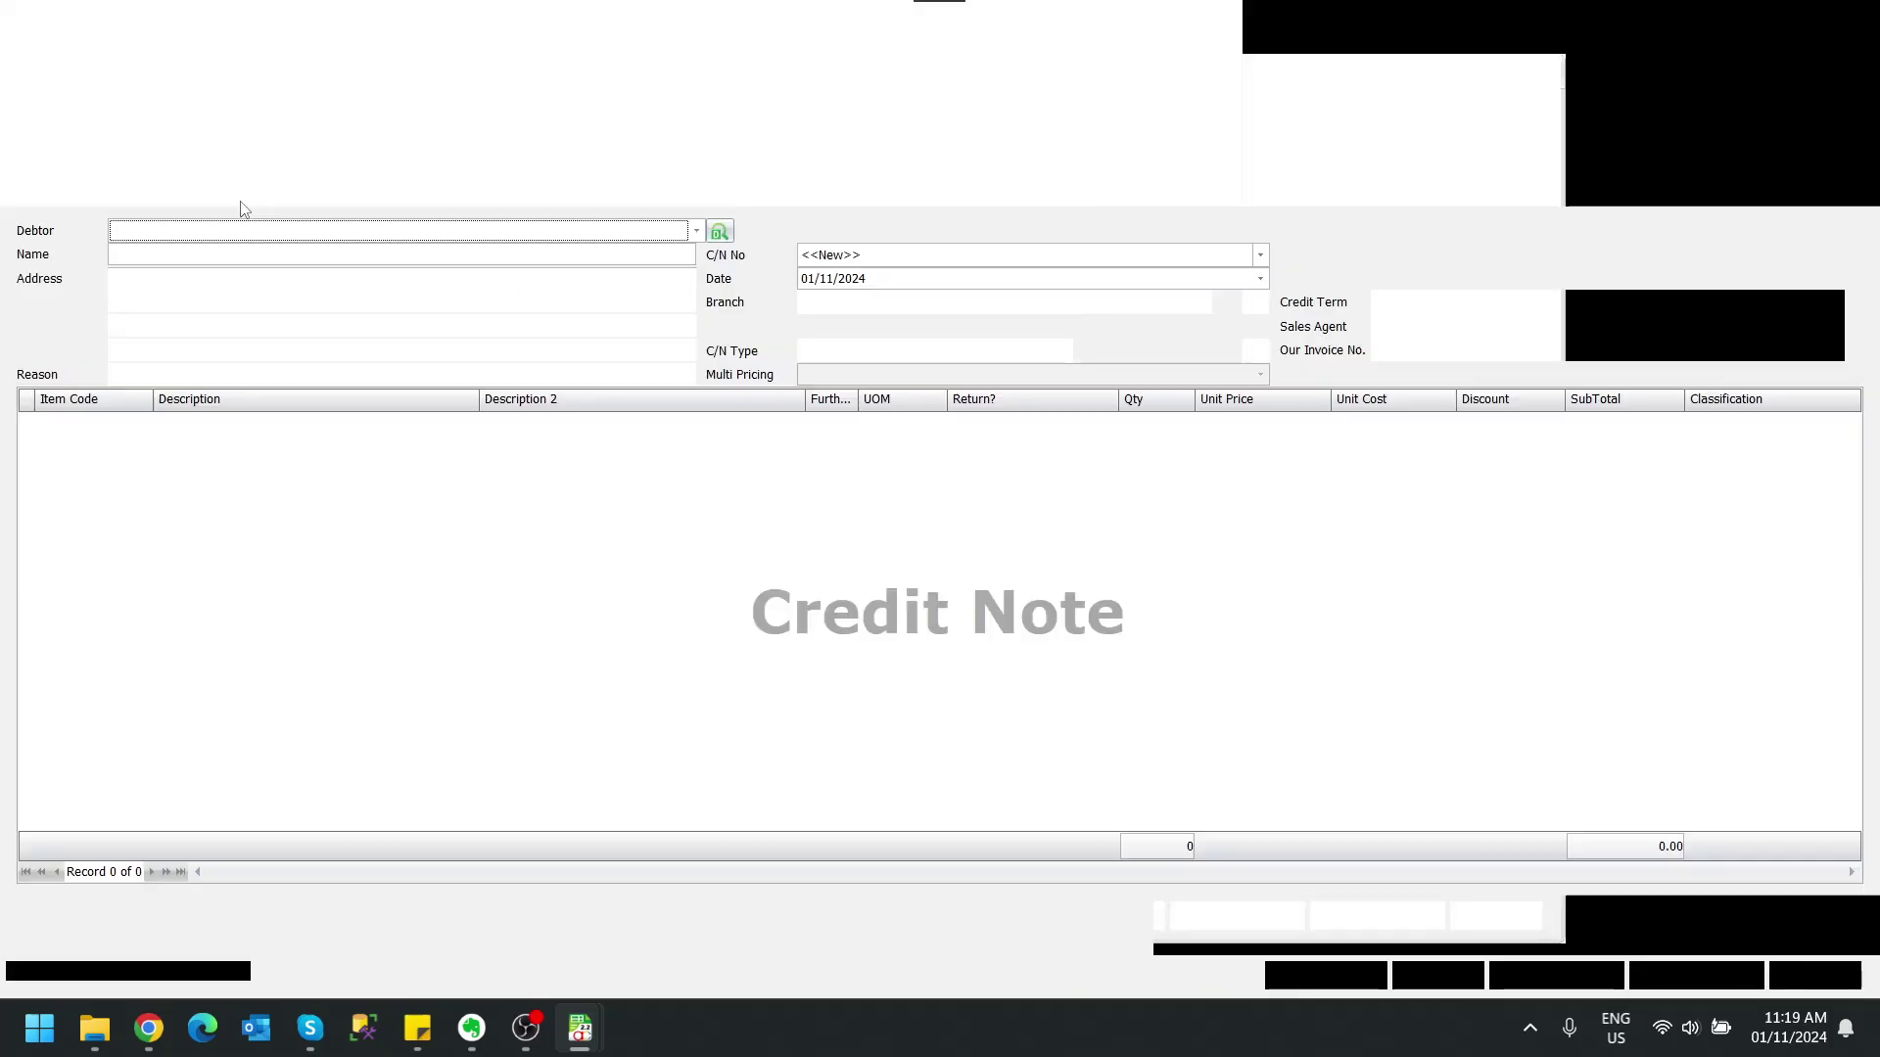
left_click(328, 238)
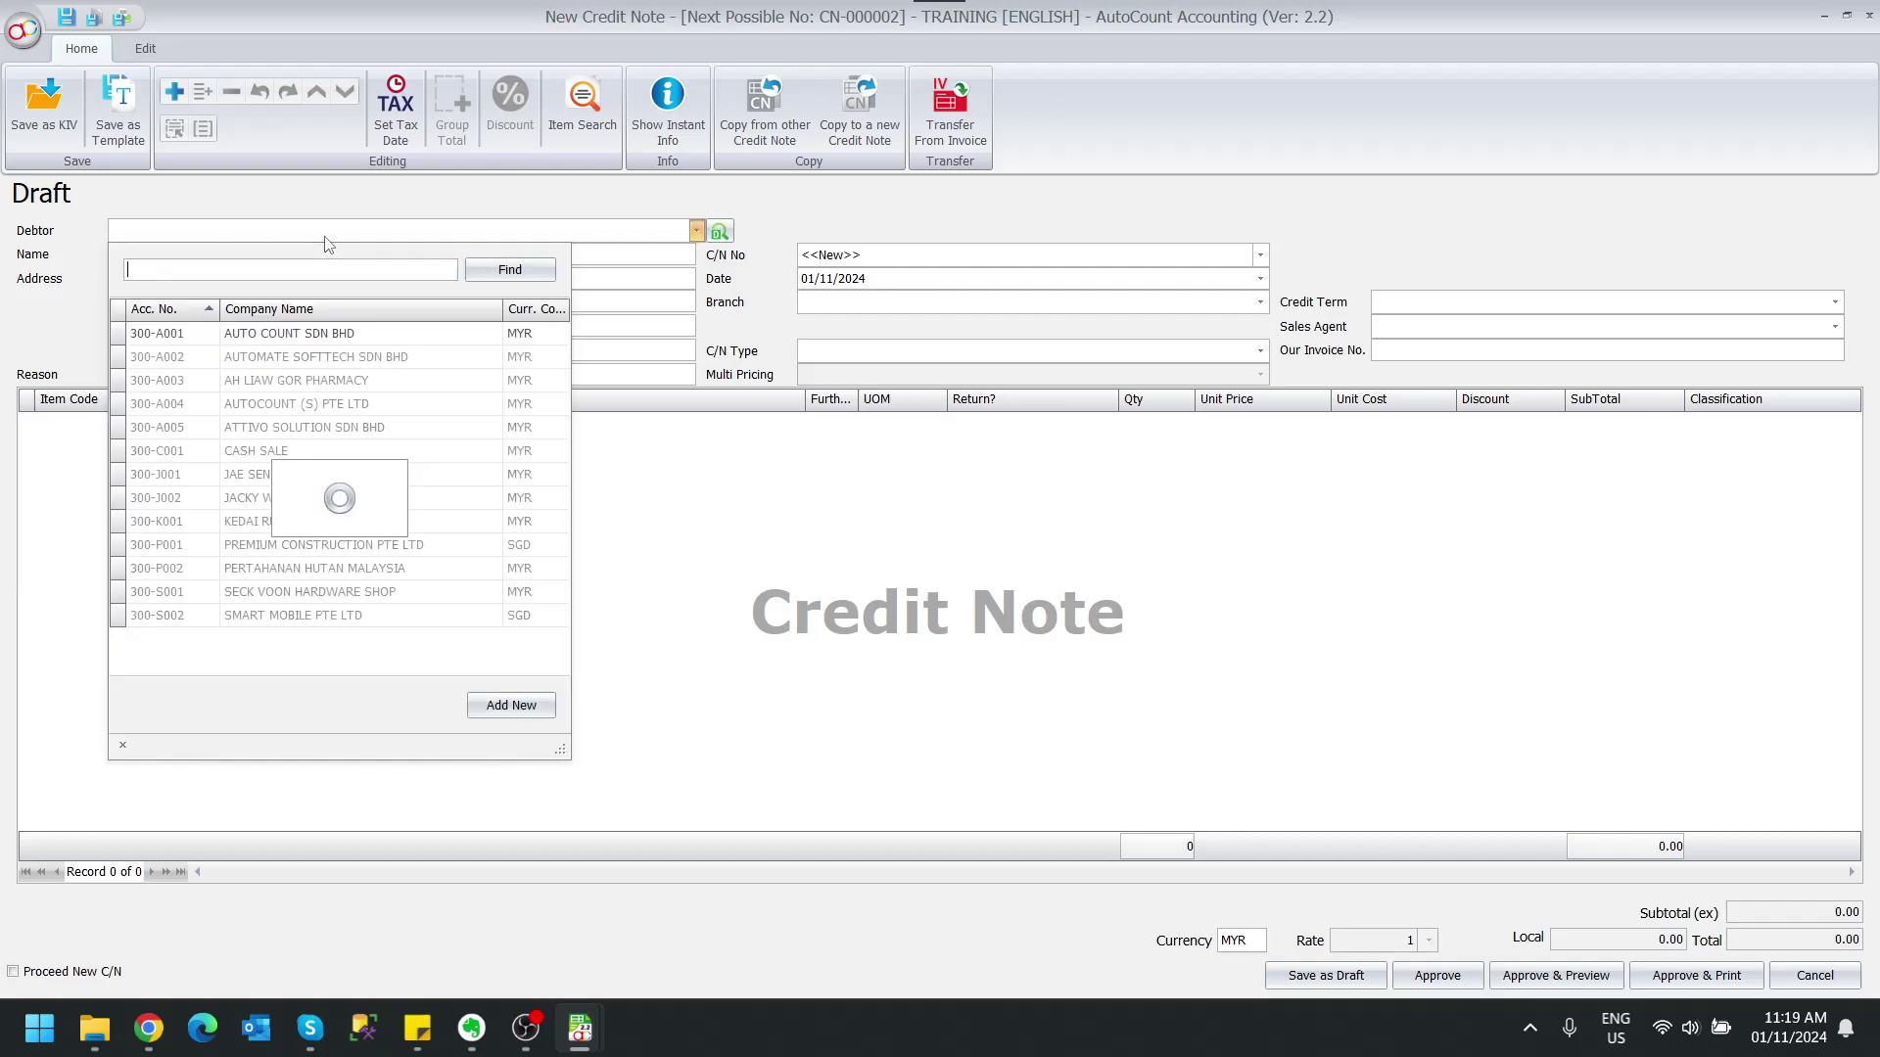
left_click(303, 450)
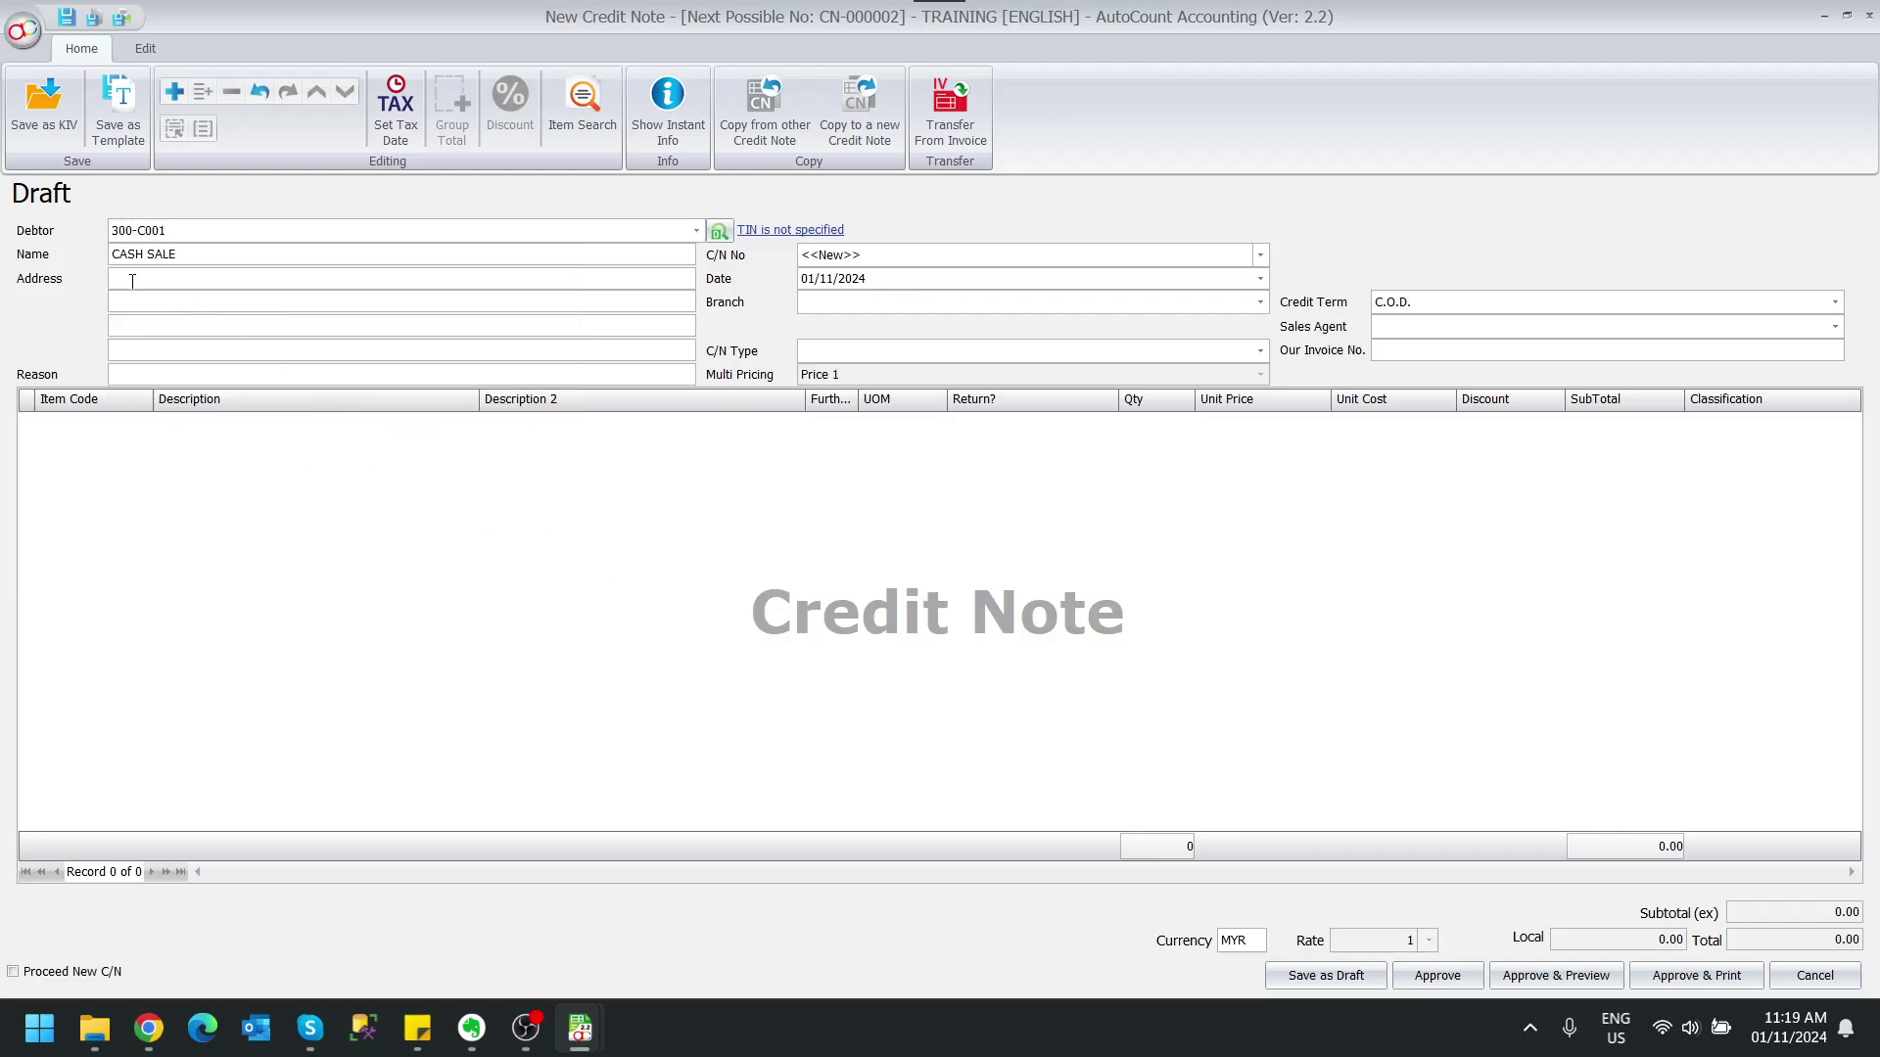
View the tax entities selectable for the credit note, and close the credit note without saving
left_click(785, 235)
left_click(1097, 470)
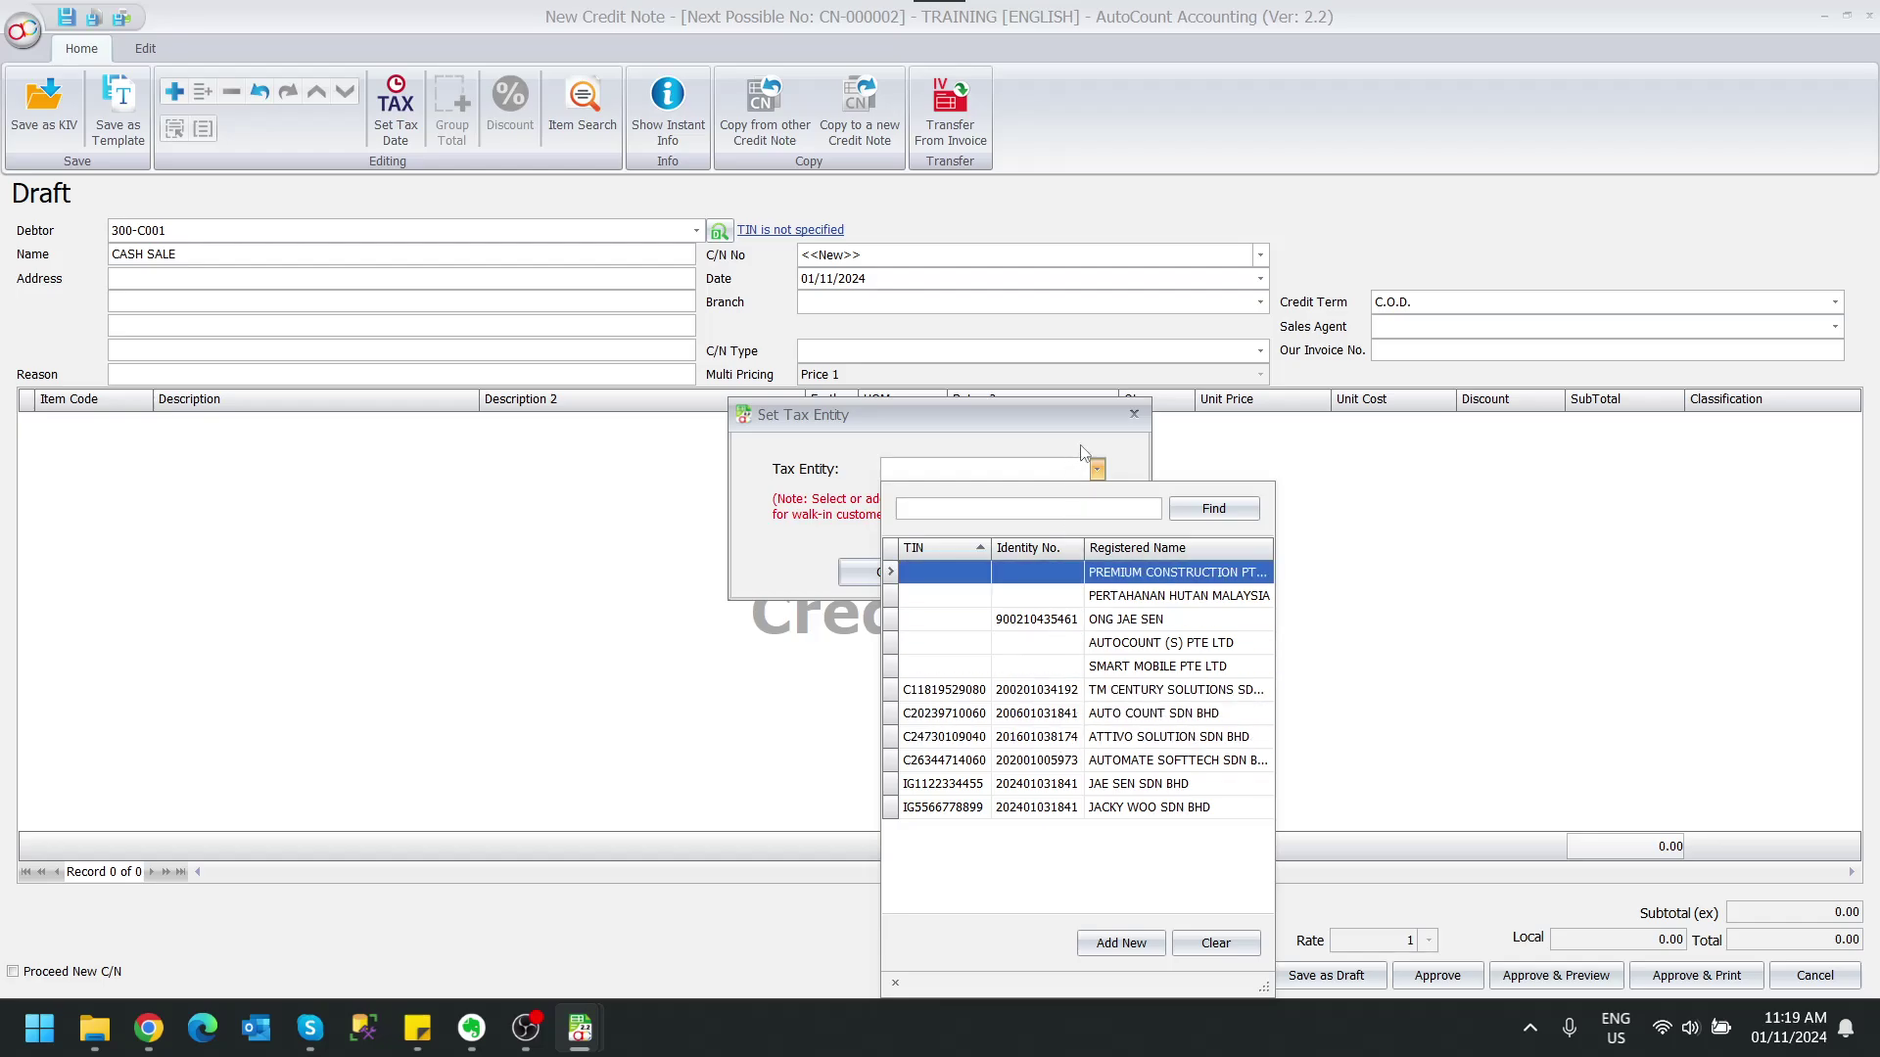
left_click(1084, 419)
left_click(1134, 414)
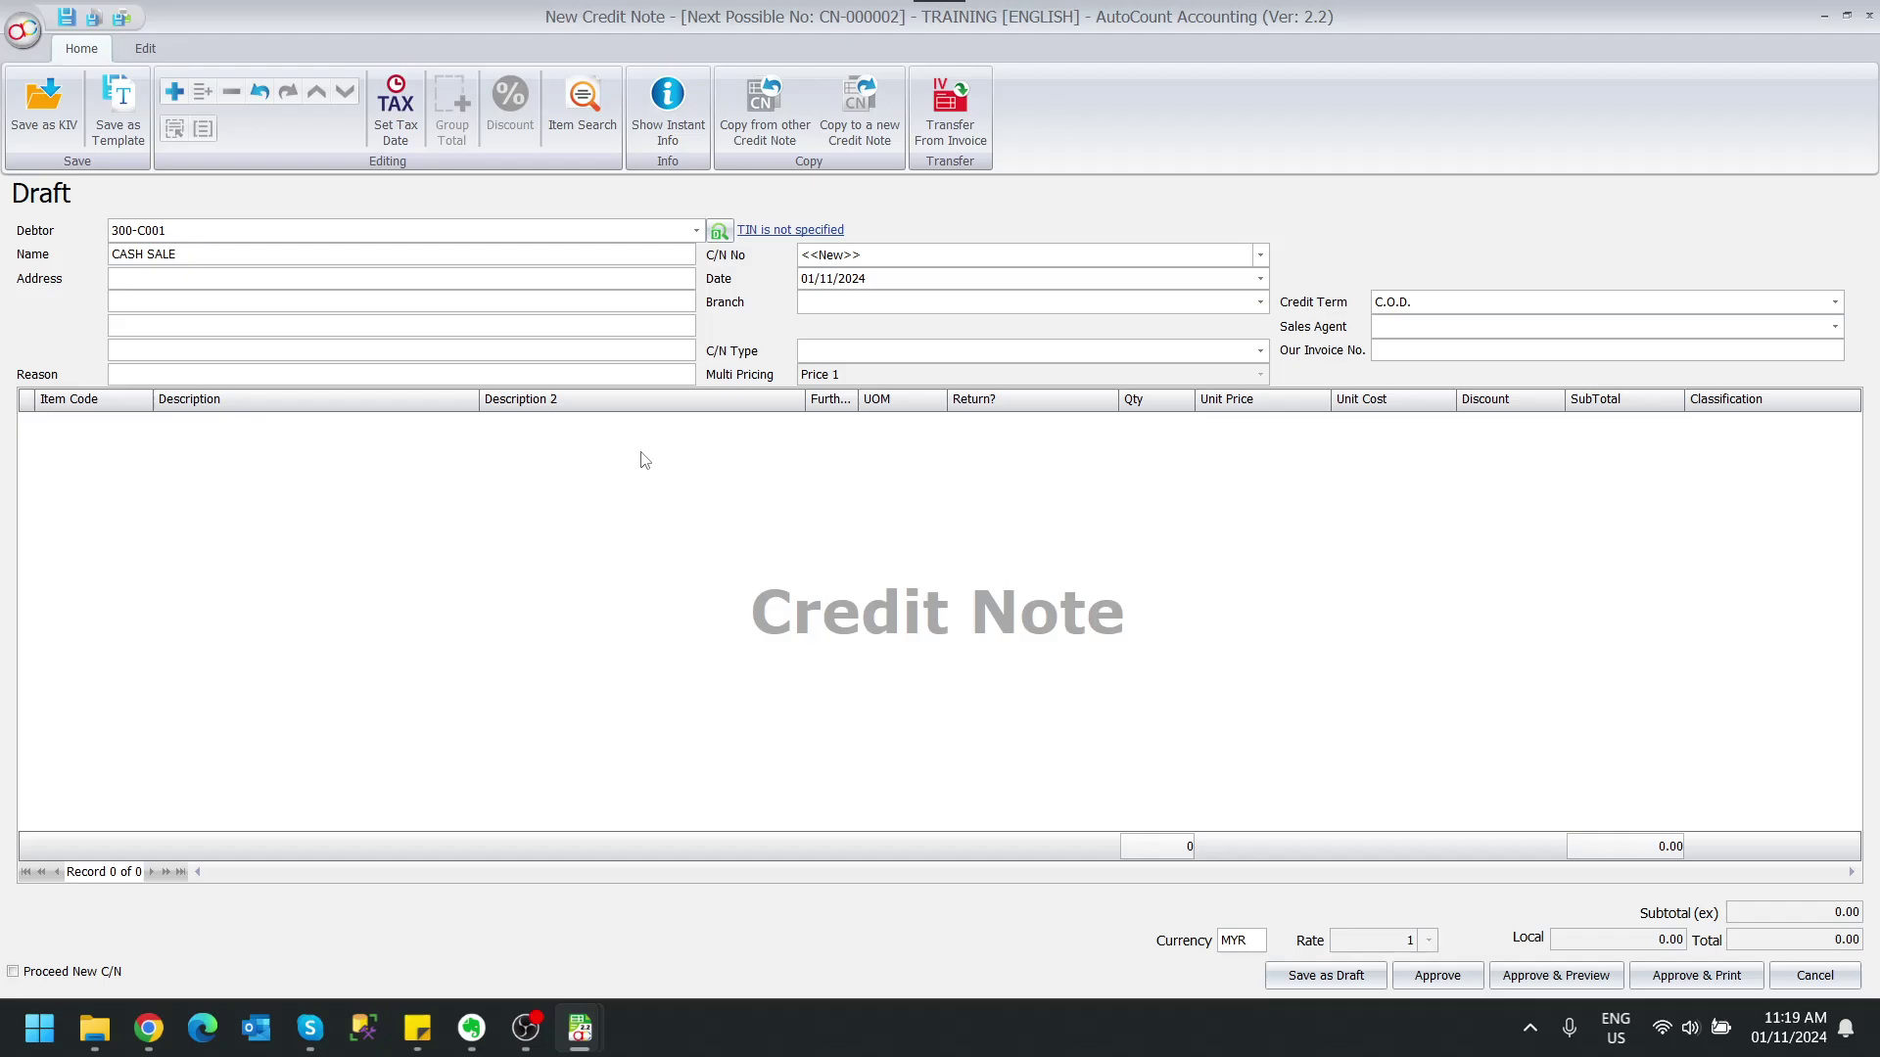
left_click(1869, 15)
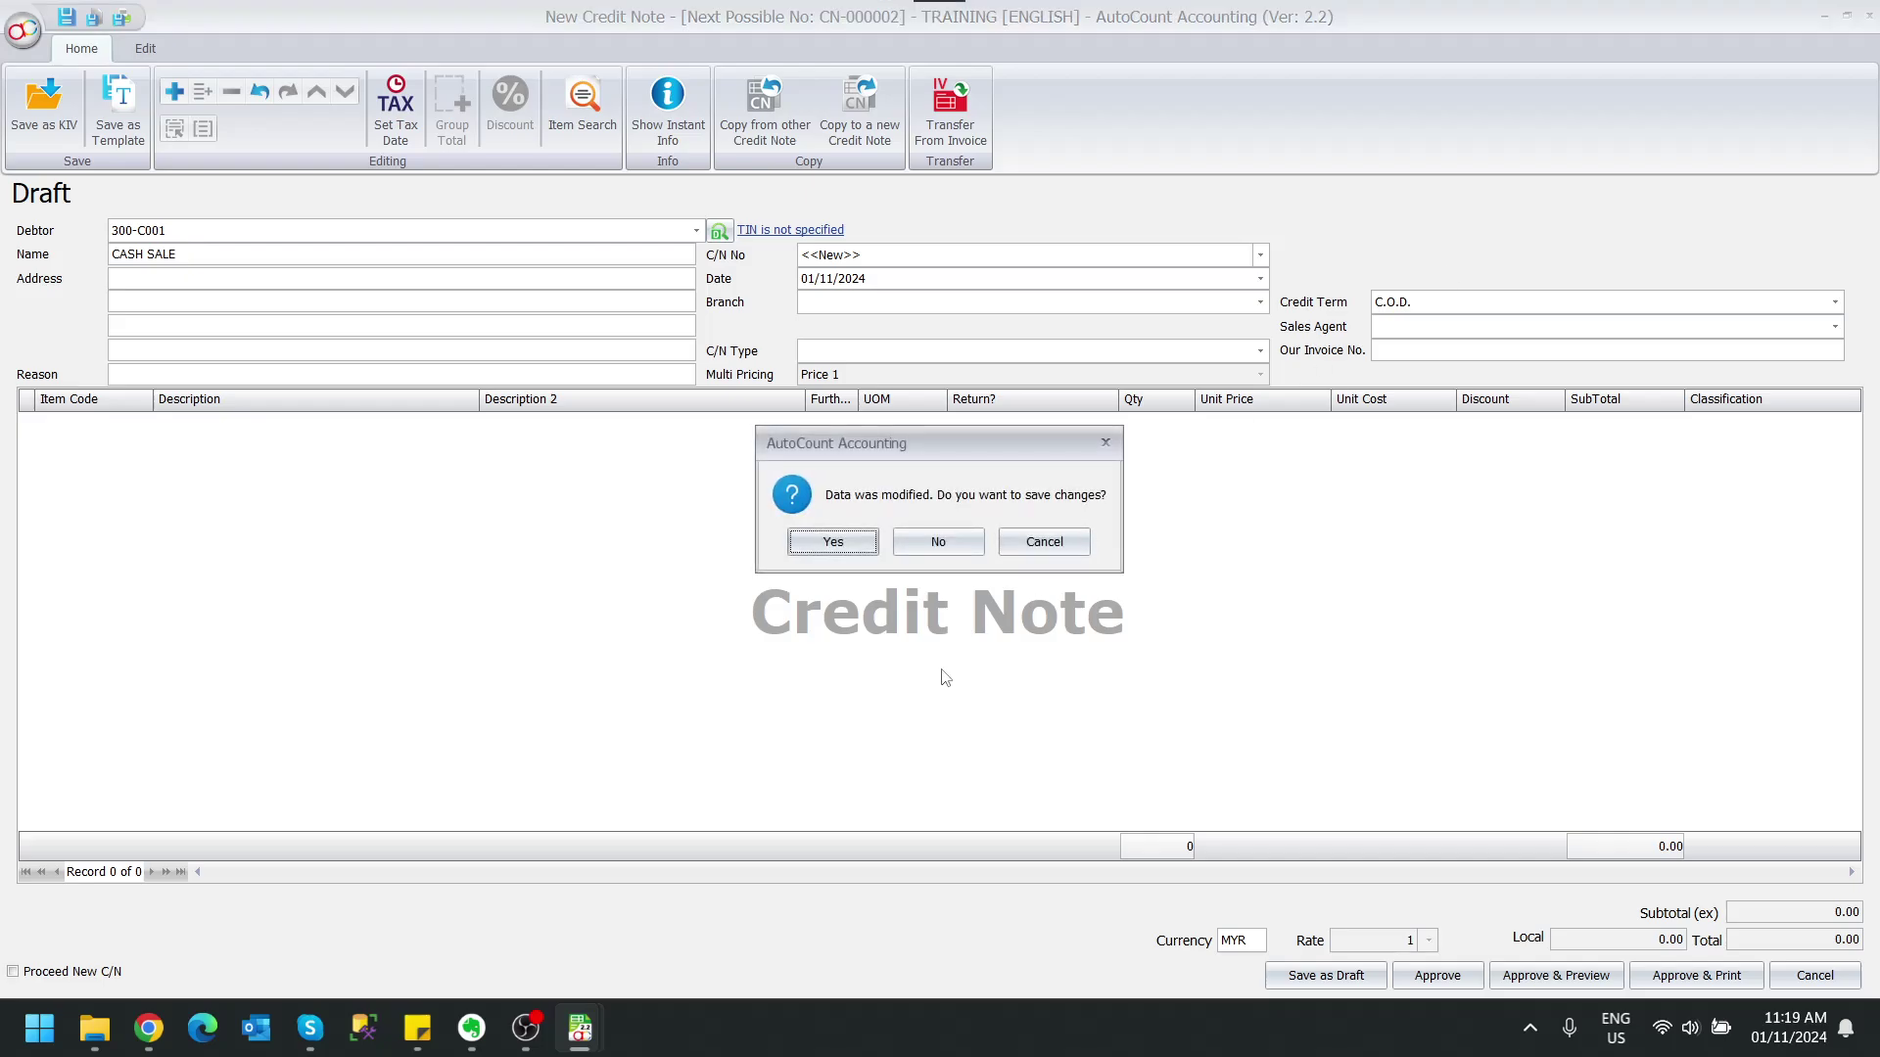
left_click(956, 541)
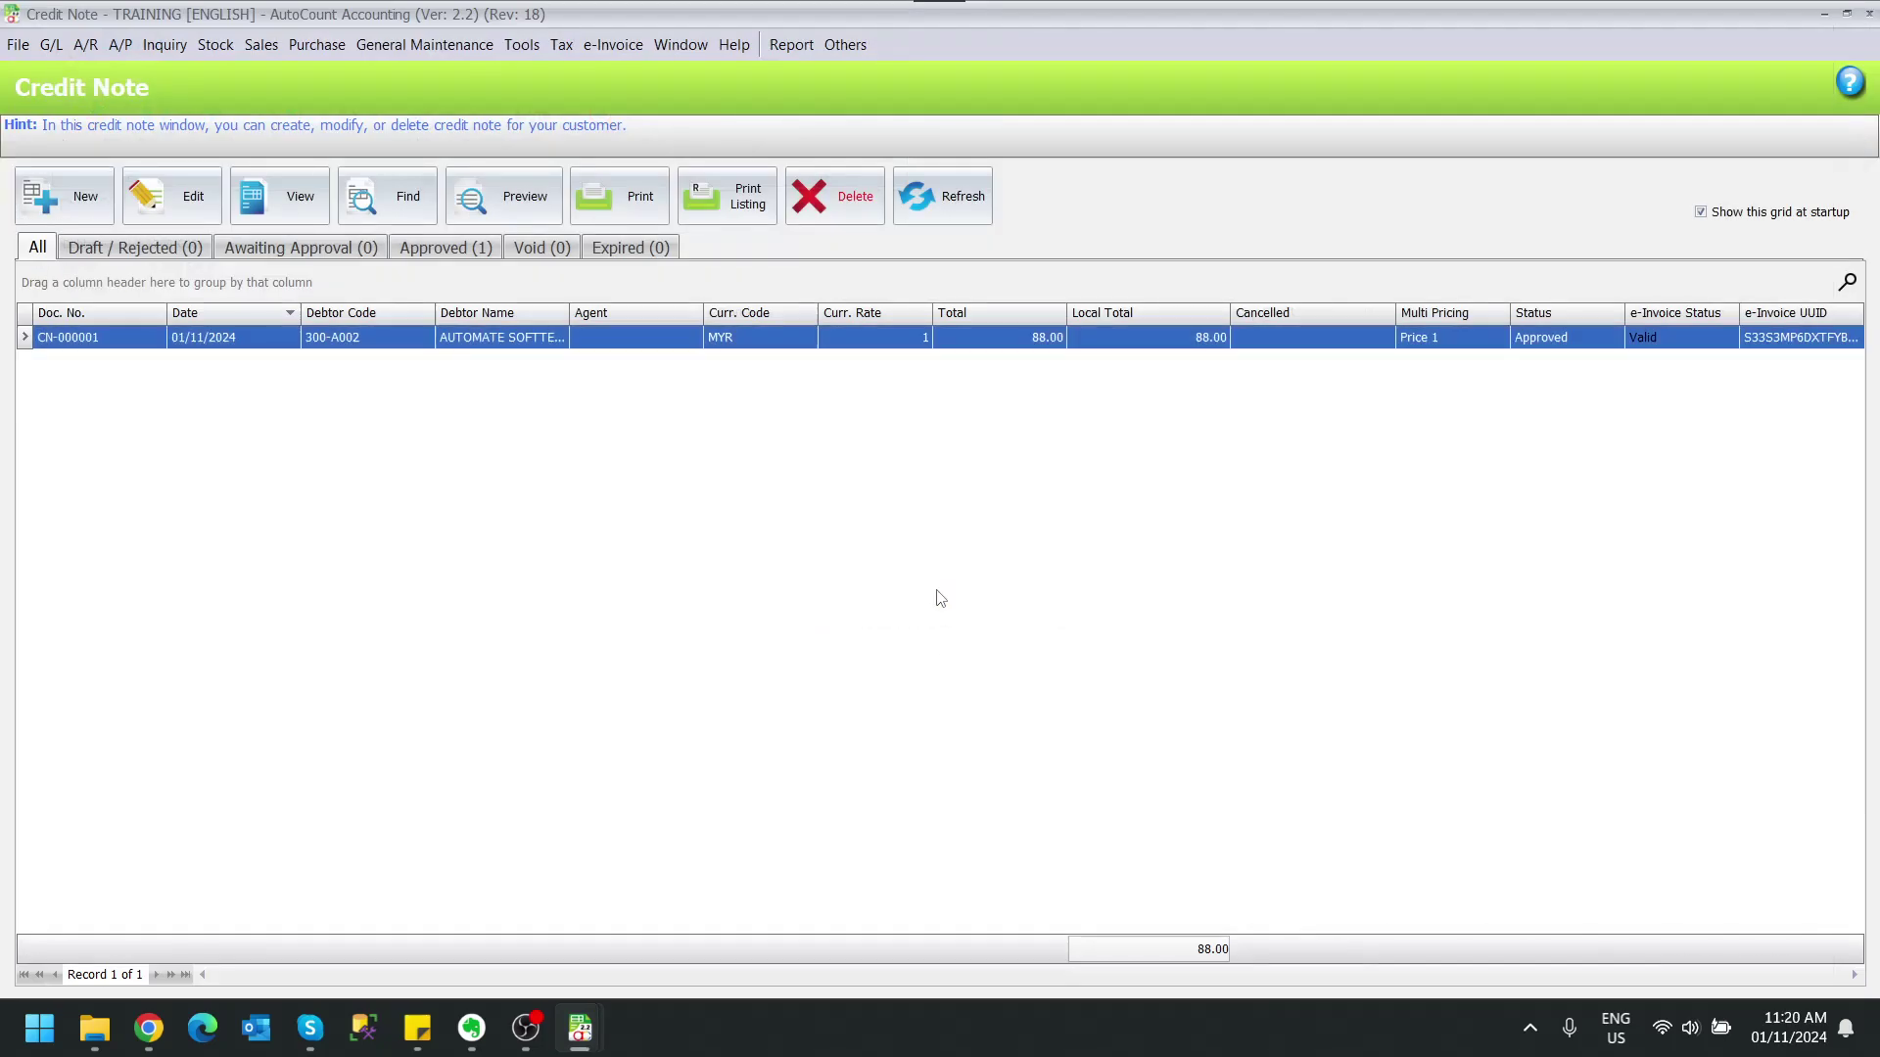